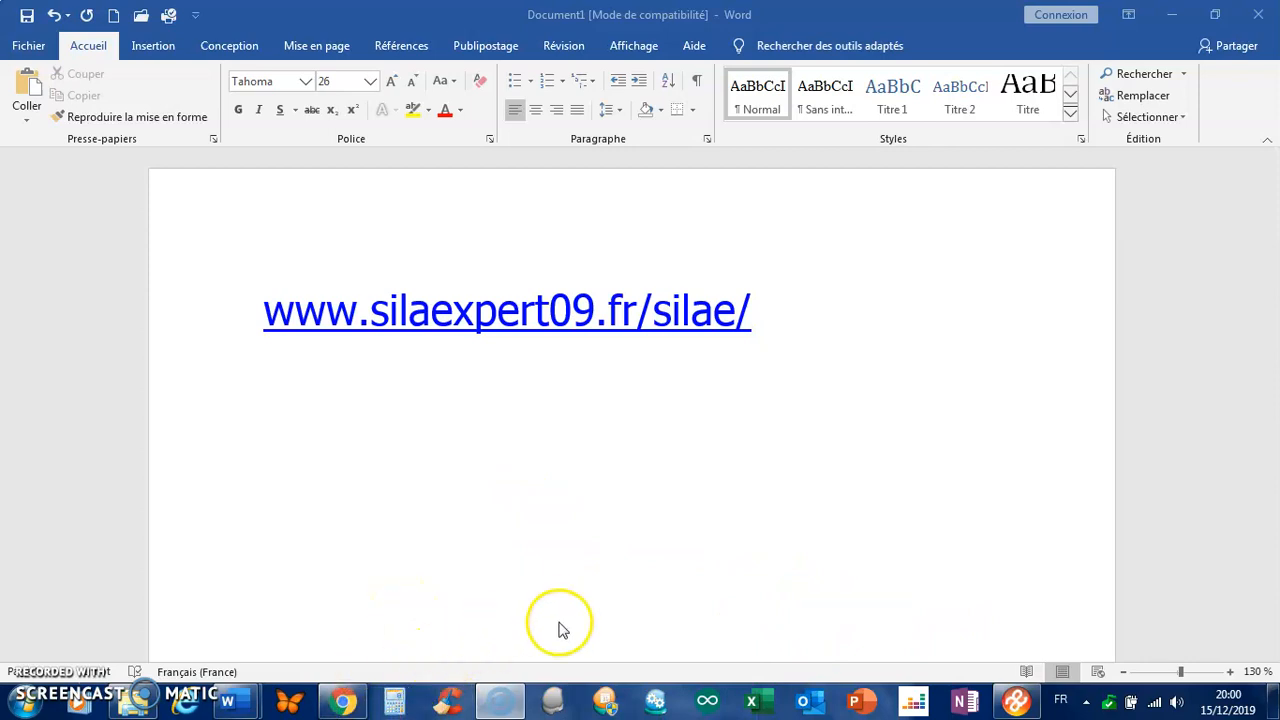
# Switch to Silae and consult the O002 - Optique - lunetterie de détail collective agreement sheet, closing it when done.
pyautogui.click(1017, 705)
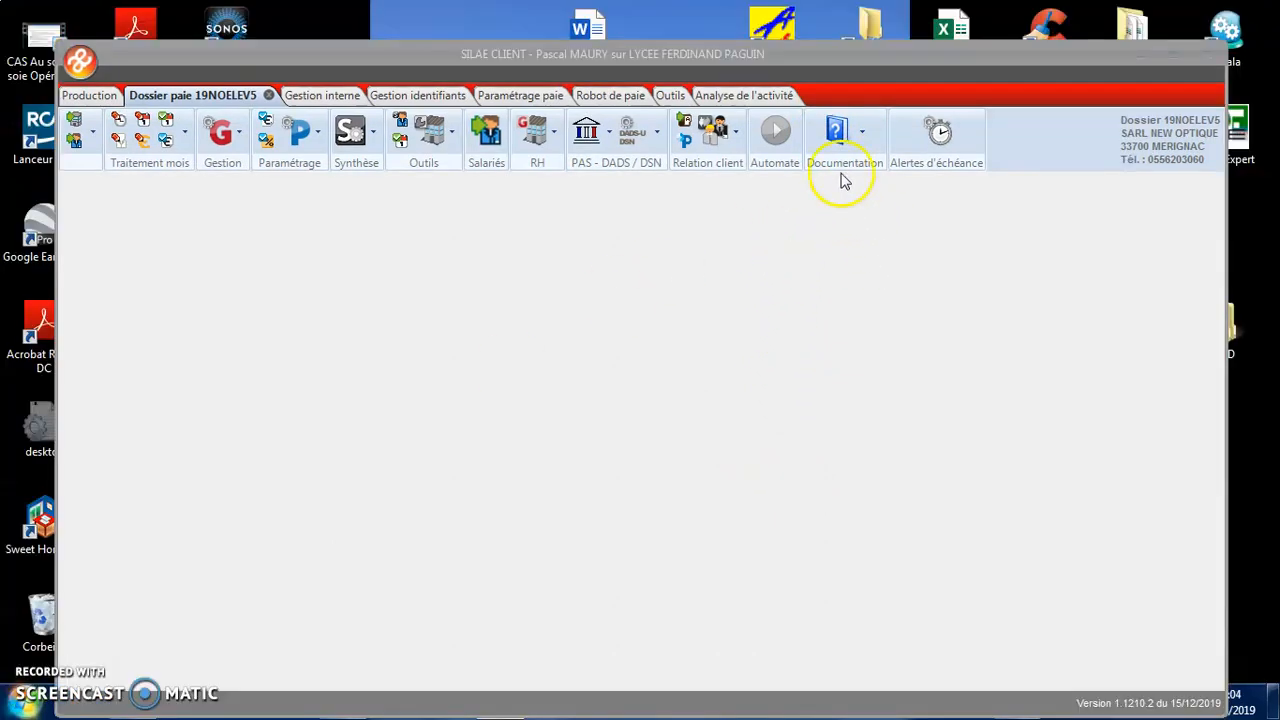
pyautogui.click(843, 131)
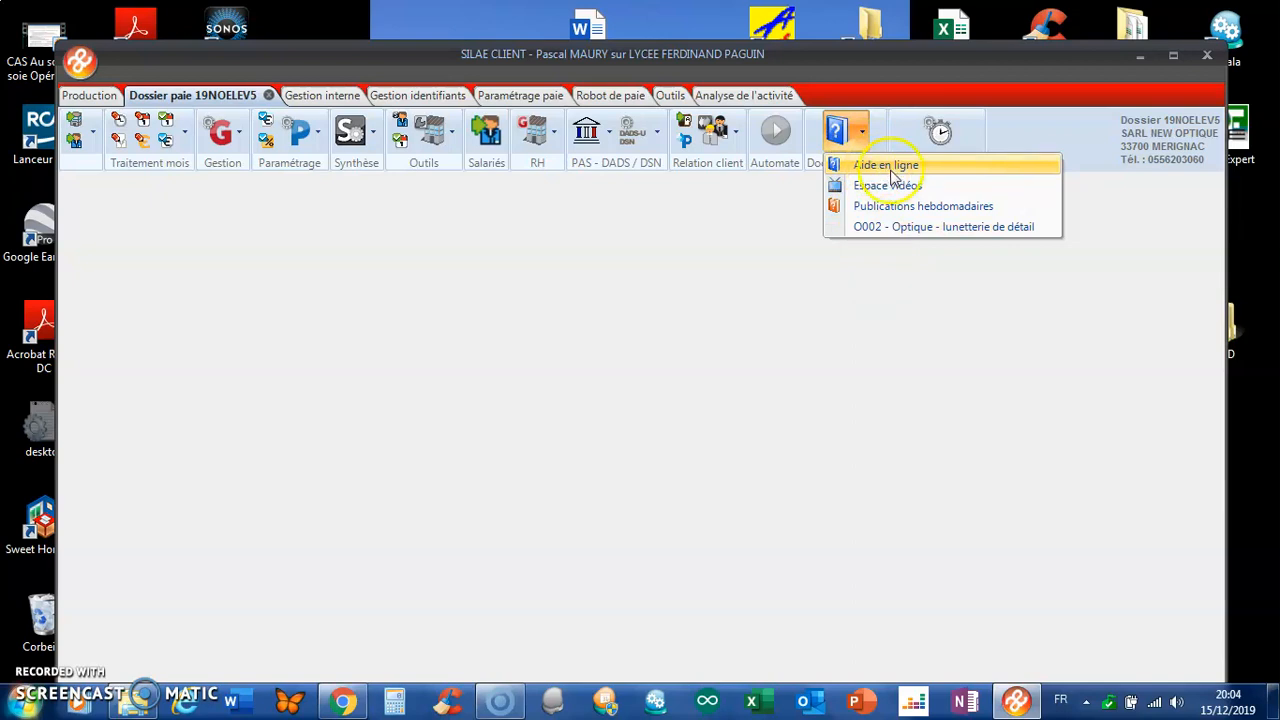
pyautogui.click(908, 228)
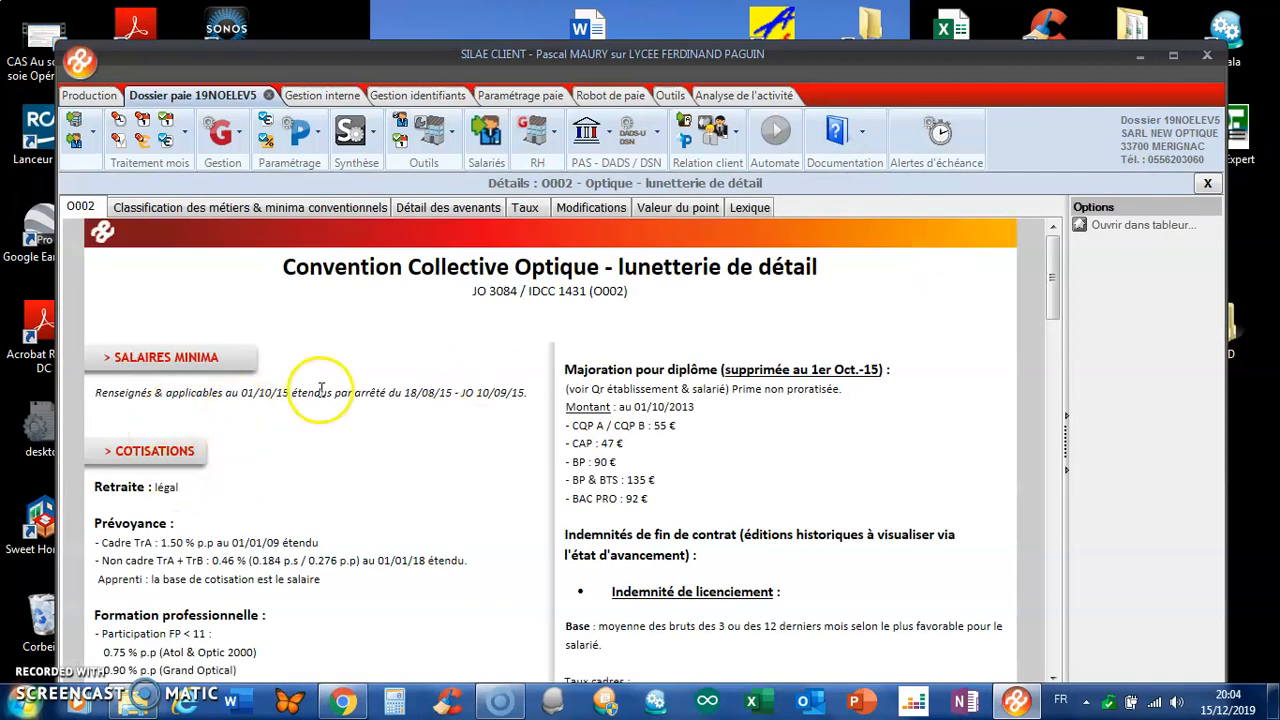
pyautogui.scroll(-5, 392, 488)
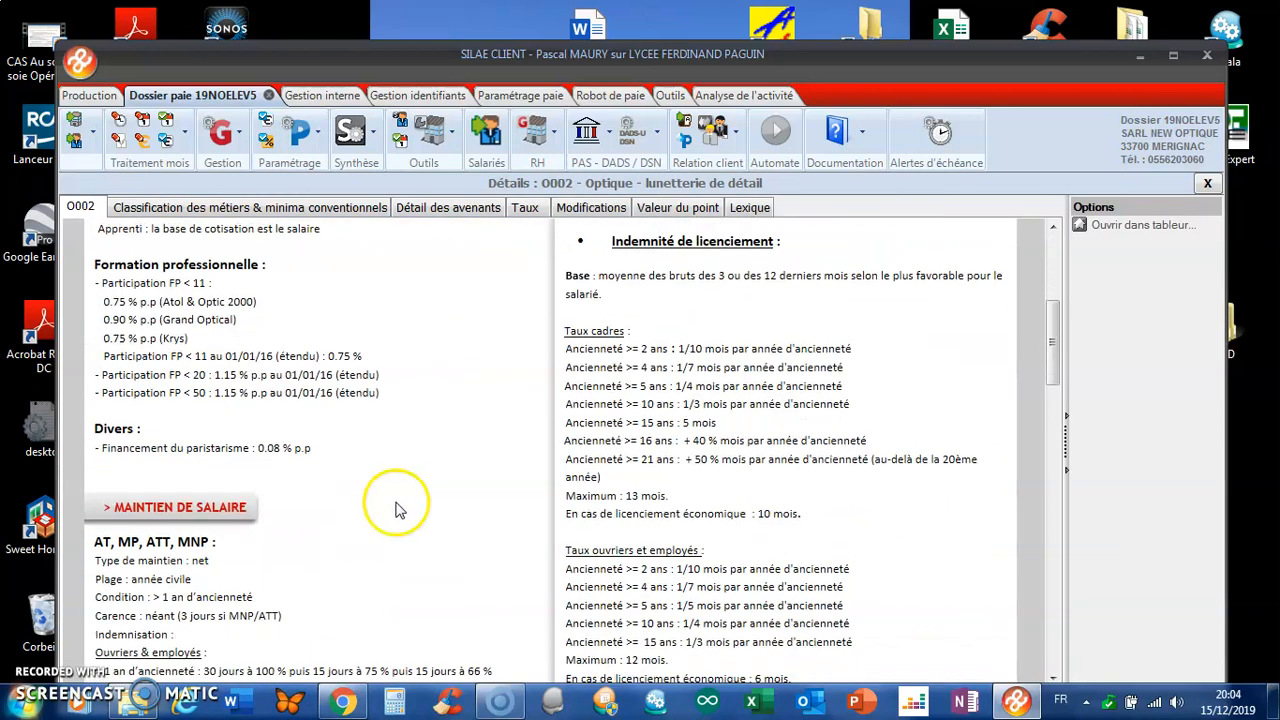
pyautogui.scroll(6, 420, 495)
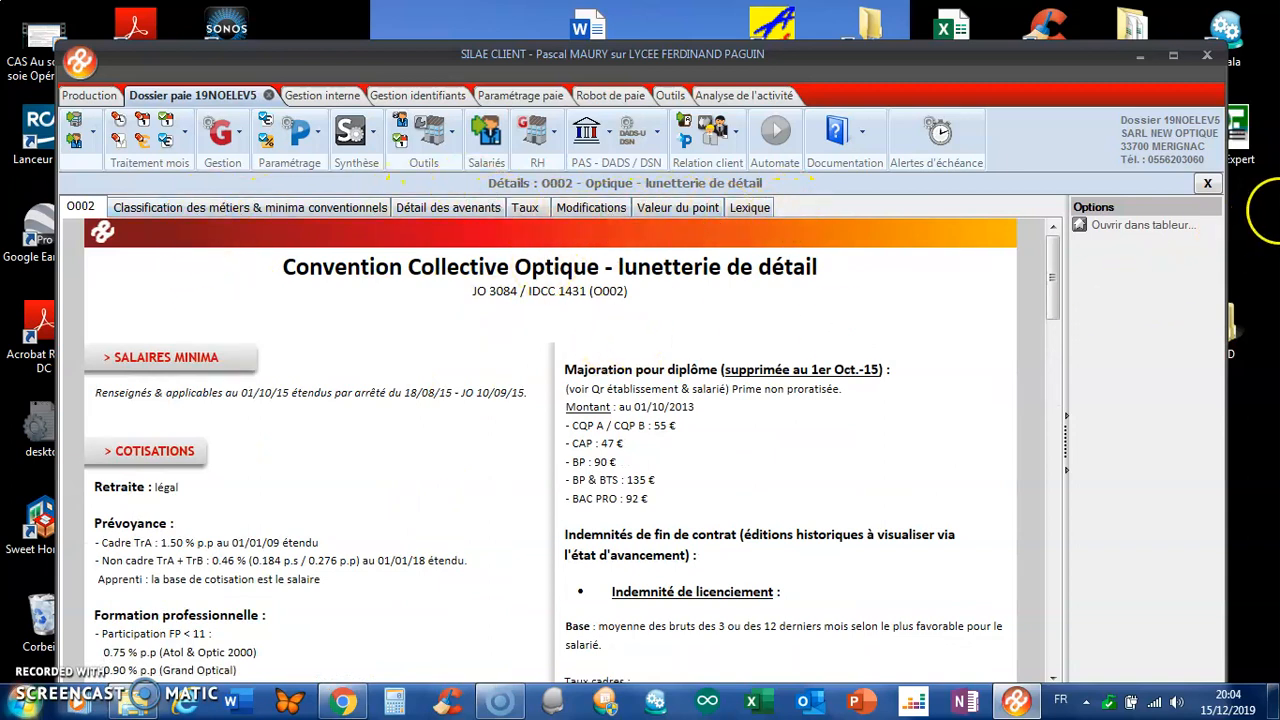
pyautogui.click(1207, 183)
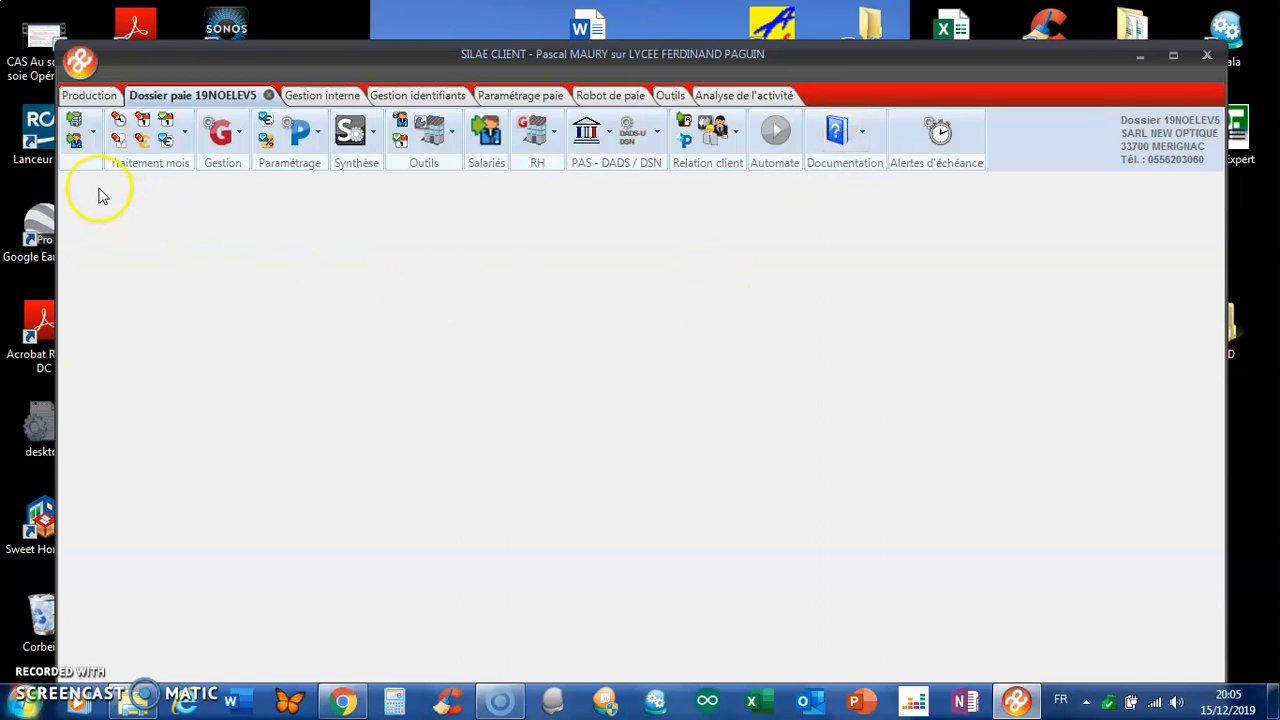
# Open the company record and review the main establishment's file status, identification, contacts and collective agreement.
pyautogui.click(73, 122)
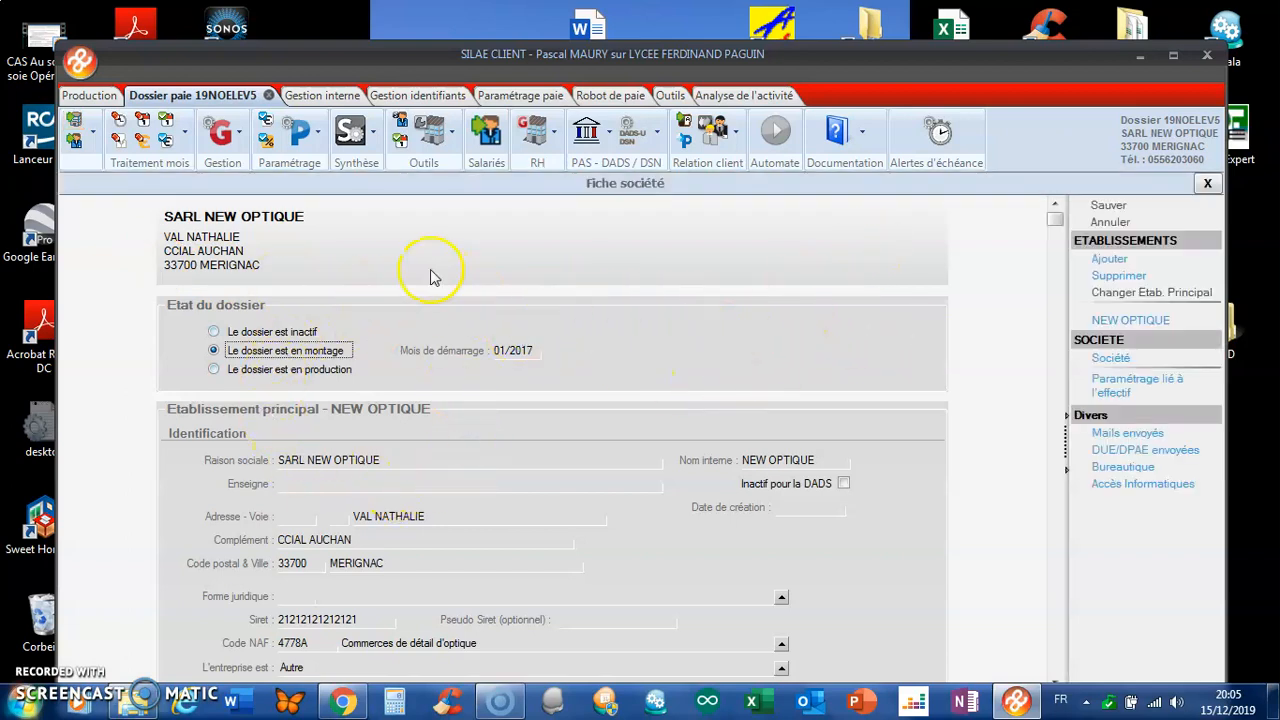
pyautogui.scroll(-1, 395, 325)
pyautogui.scroll(-1, 395, 325)
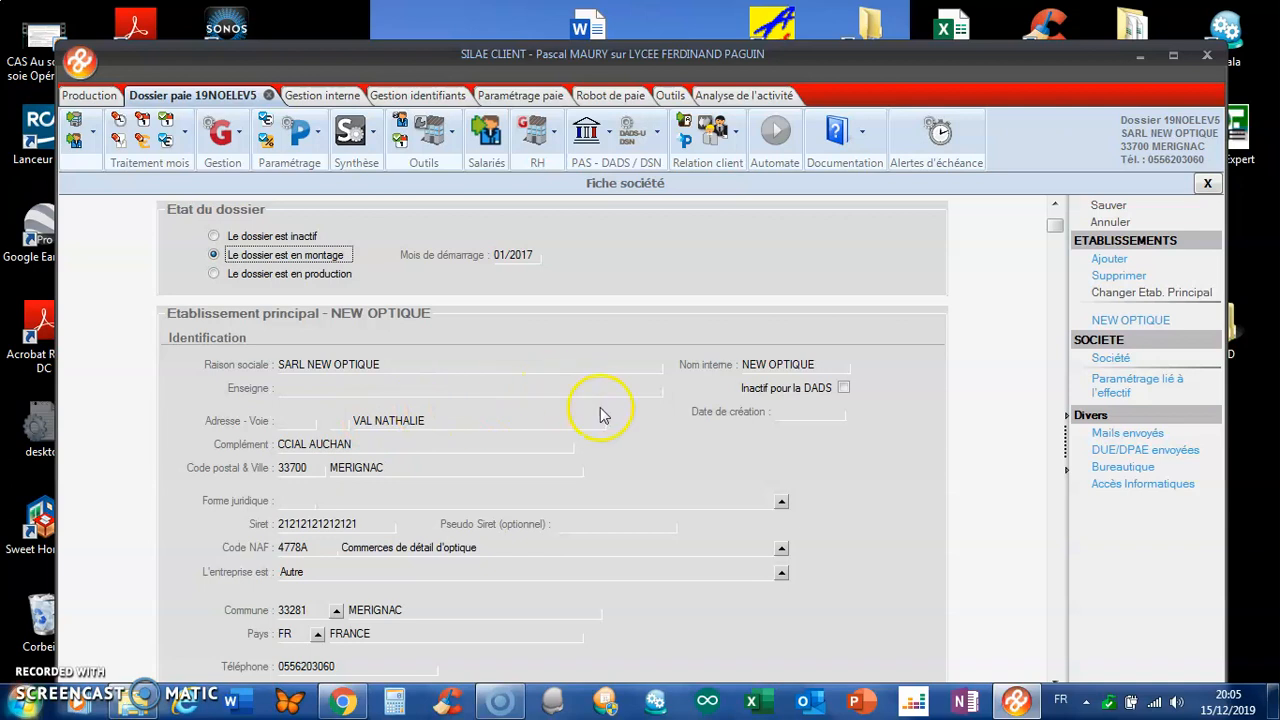
pyautogui.scroll(-7, 604, 415)
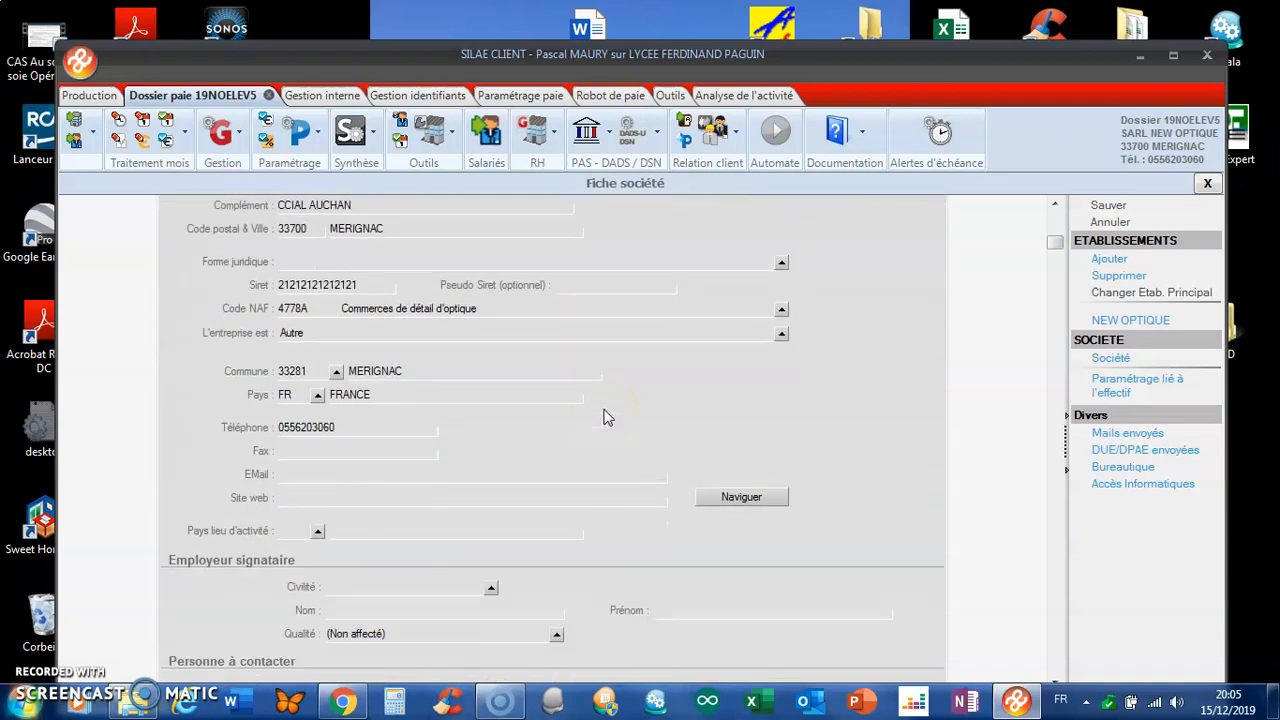
pyautogui.scroll(-4, 604, 415)
pyautogui.click(558, 430)
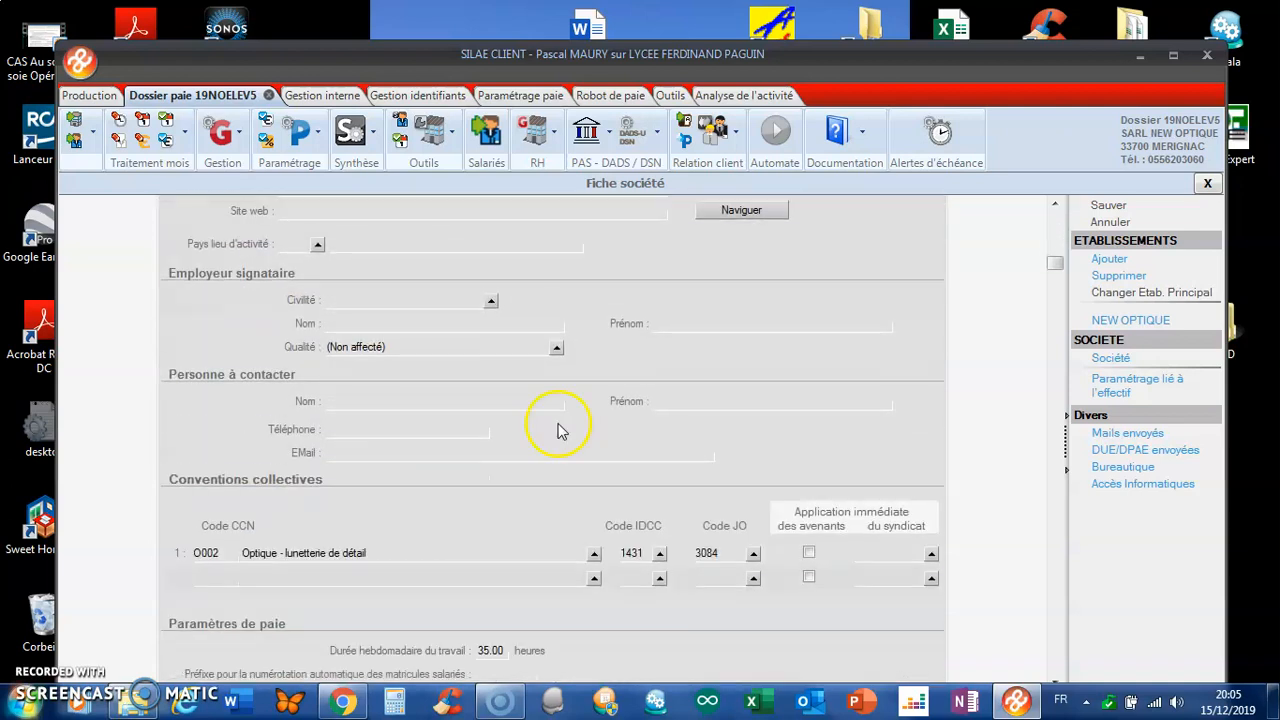
# Examine the establishment's pay parameters: weekly working time, closing months for leave and RTT, default schedules, monthly hours and daily activity.
pyautogui.scroll(-4, 577, 390)
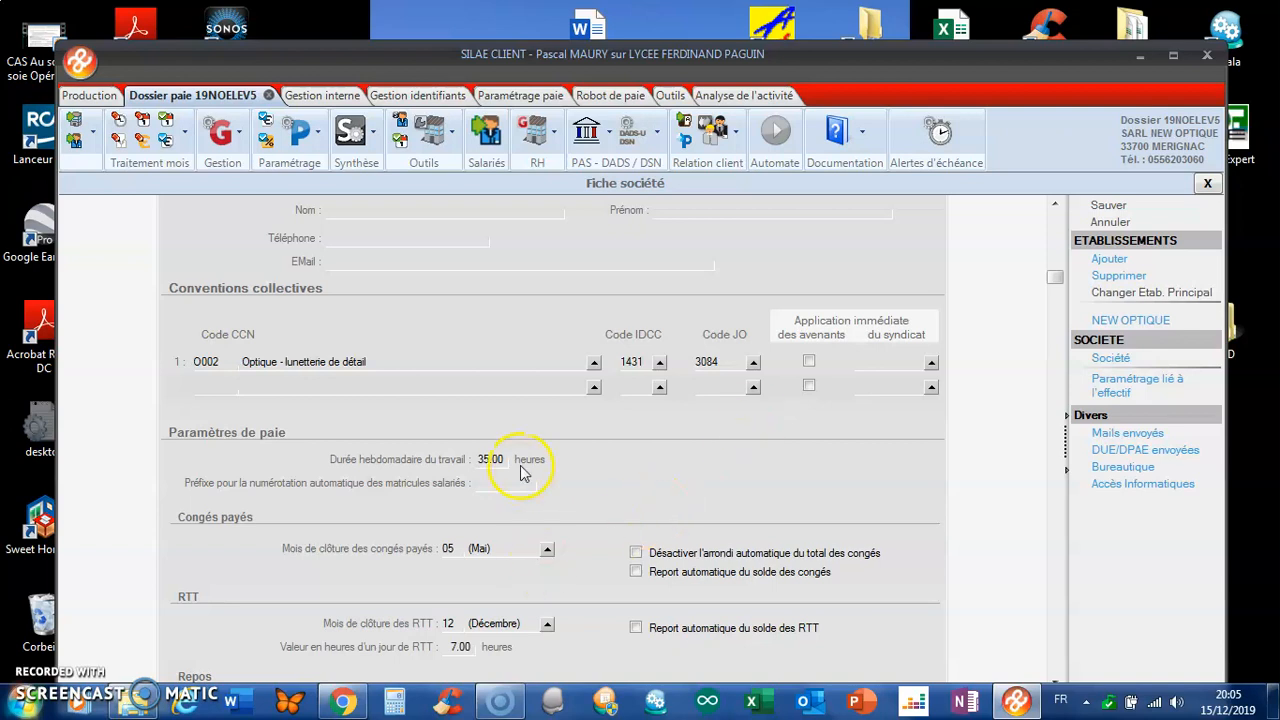
pyautogui.scroll(-3, 283, 360)
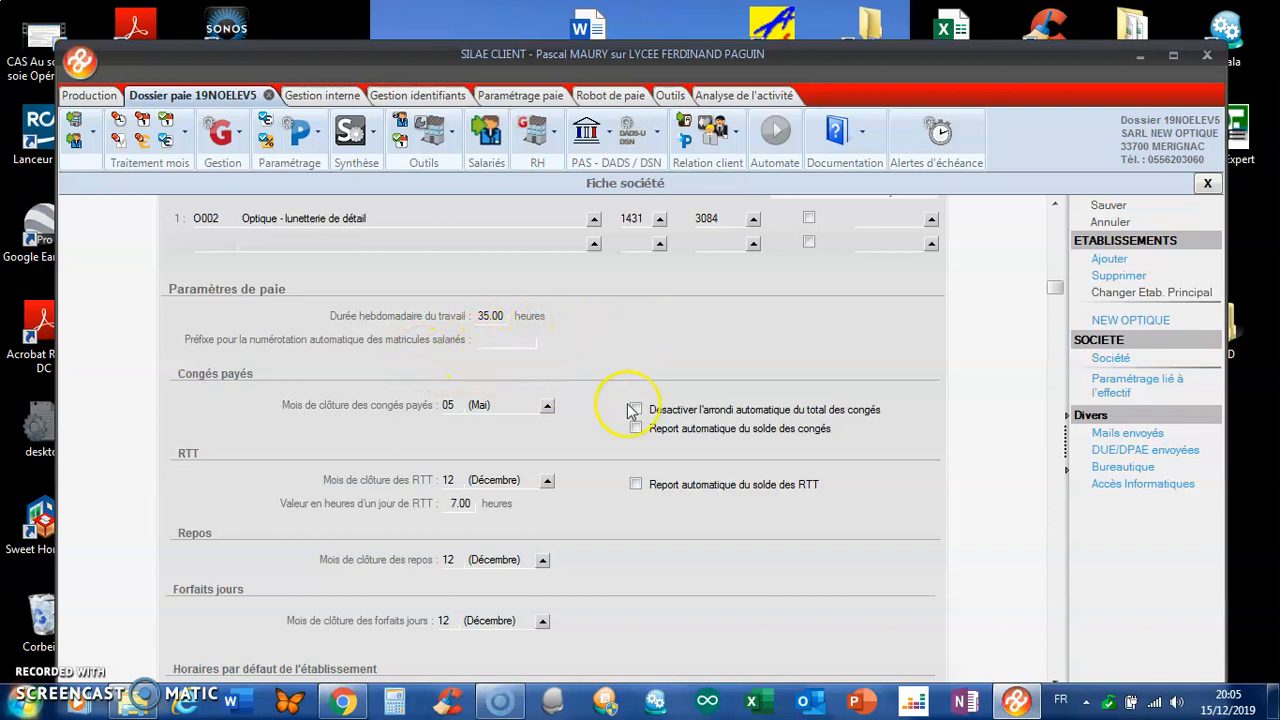
pyautogui.scroll(-3, 628, 408)
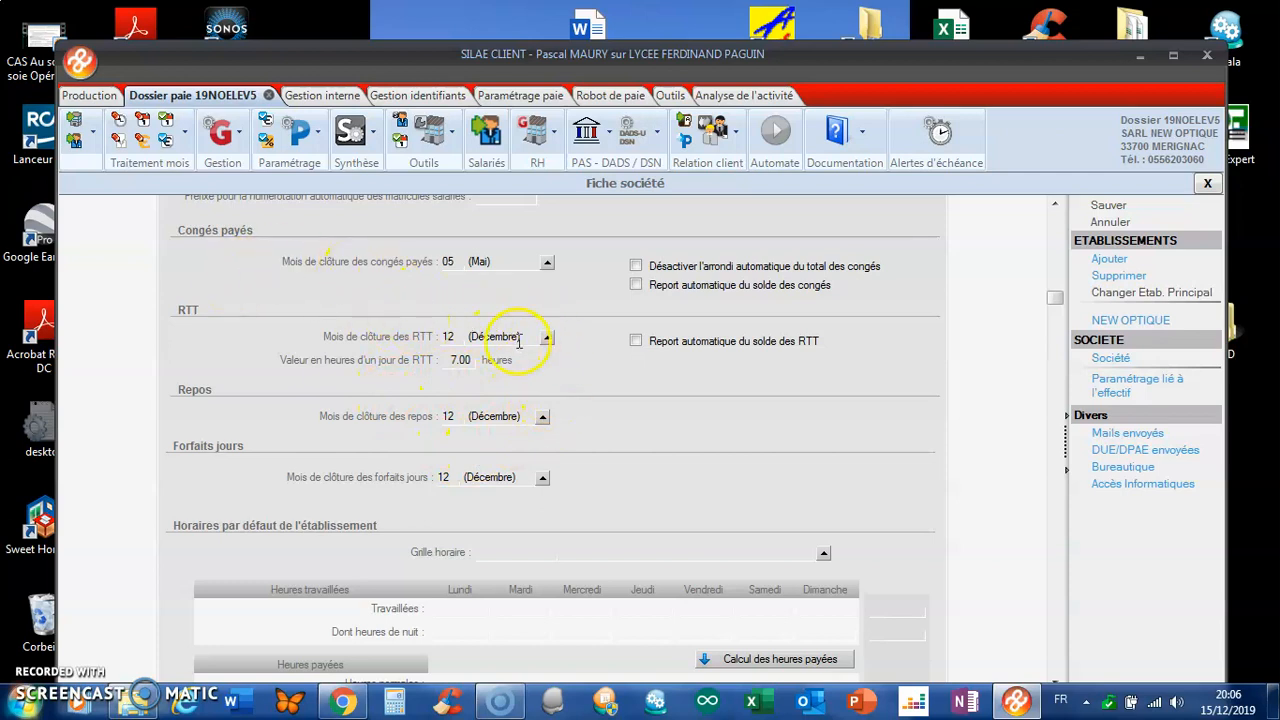
pyautogui.scroll(-1, 518, 343)
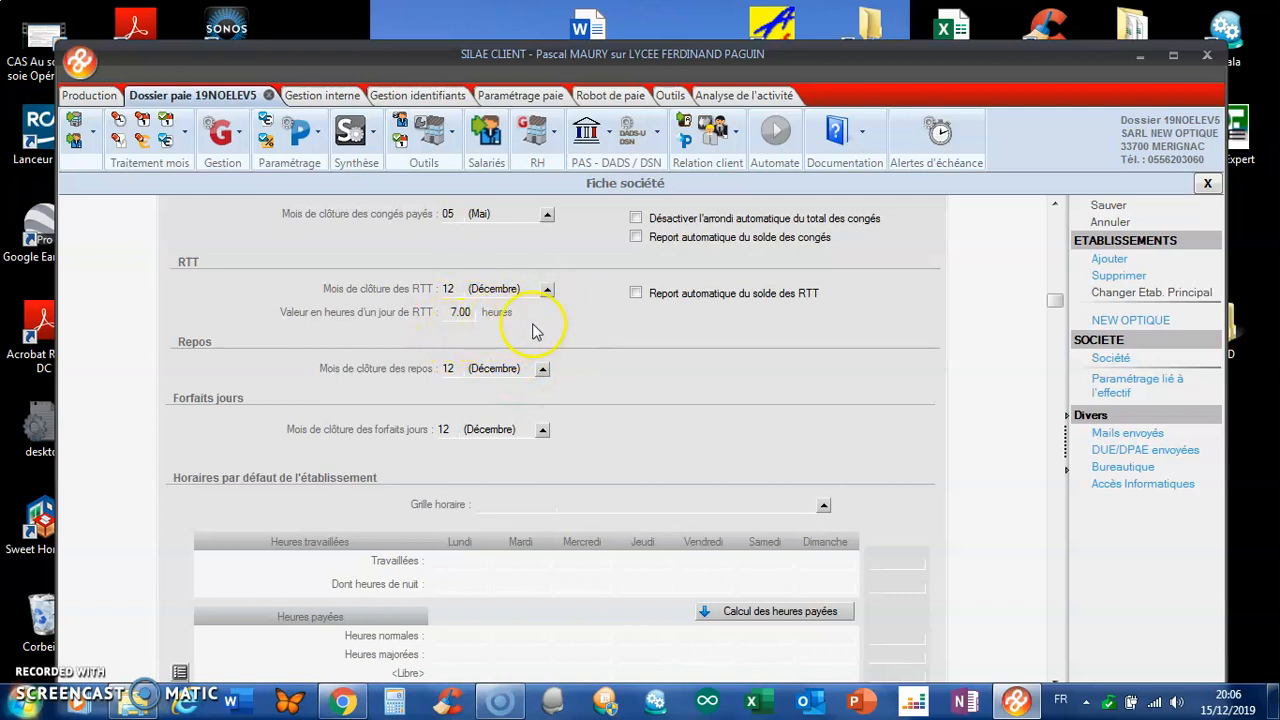
pyautogui.scroll(-3, 537, 340)
pyautogui.scroll(-1, 538, 350)
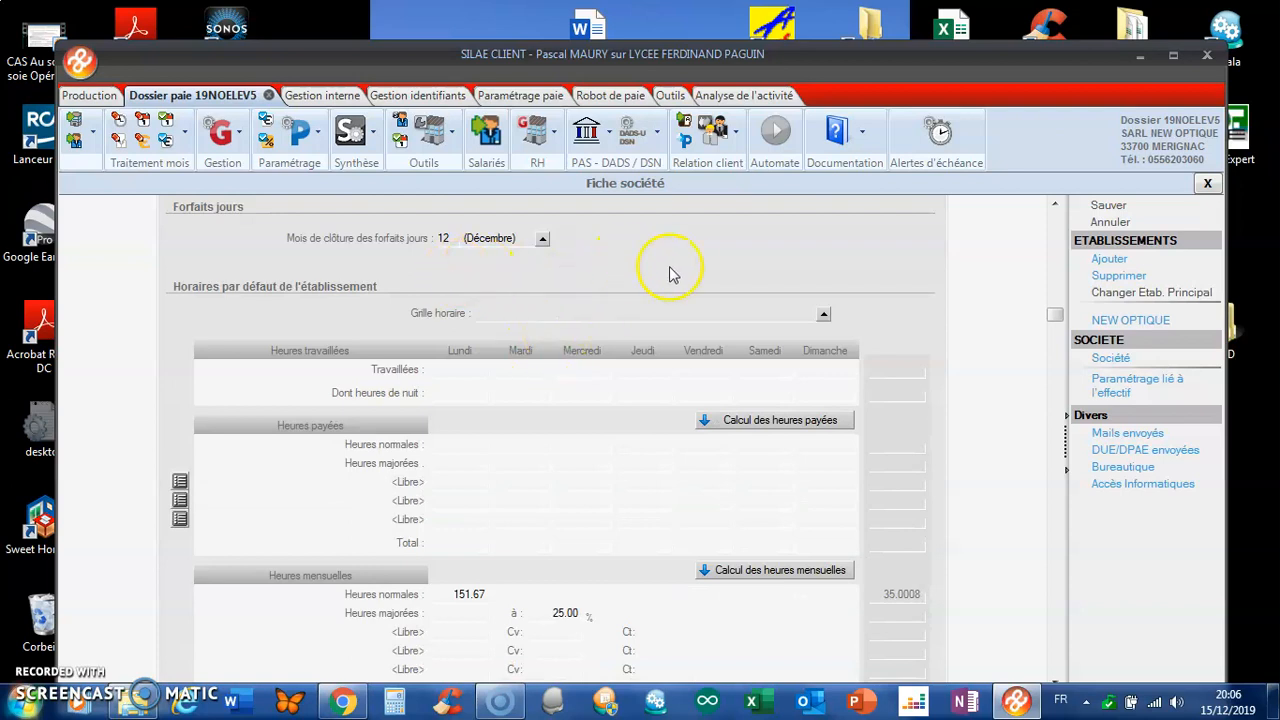
pyautogui.scroll(-4, 675, 272)
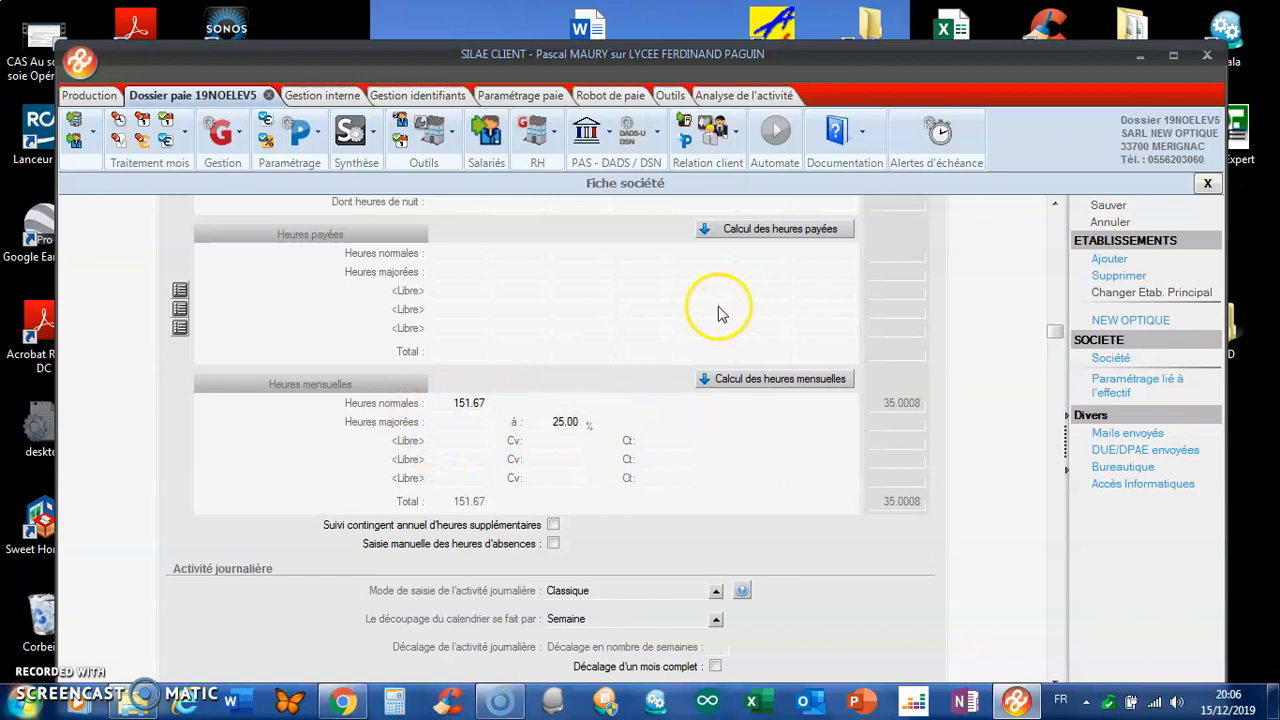
pyautogui.scroll(-4, 716, 316)
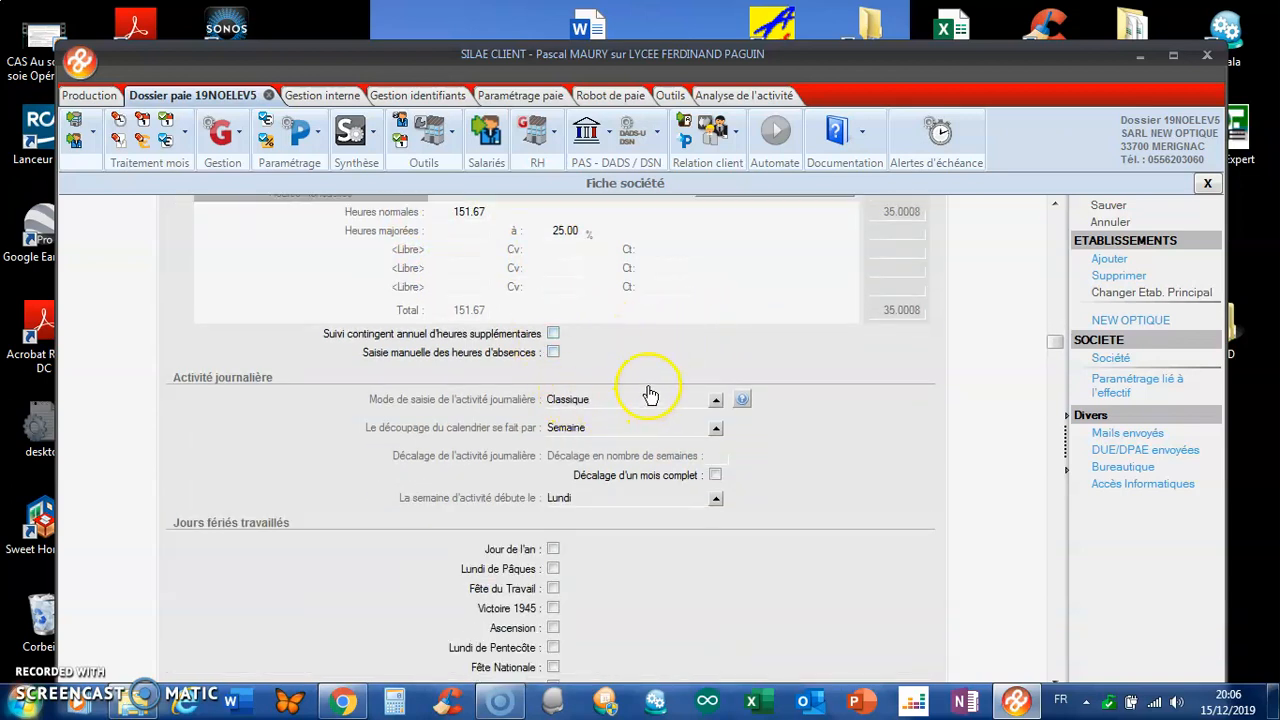
# Examine the establishment's social and tax settings, including work accident rates, transport and apprenticeship taxes, headcount, health costs and the collective agreement questionnaire.
pyautogui.scroll(-7, 648, 385)
pyautogui.scroll(-8, 643, 368)
pyautogui.scroll(-3, 643, 359)
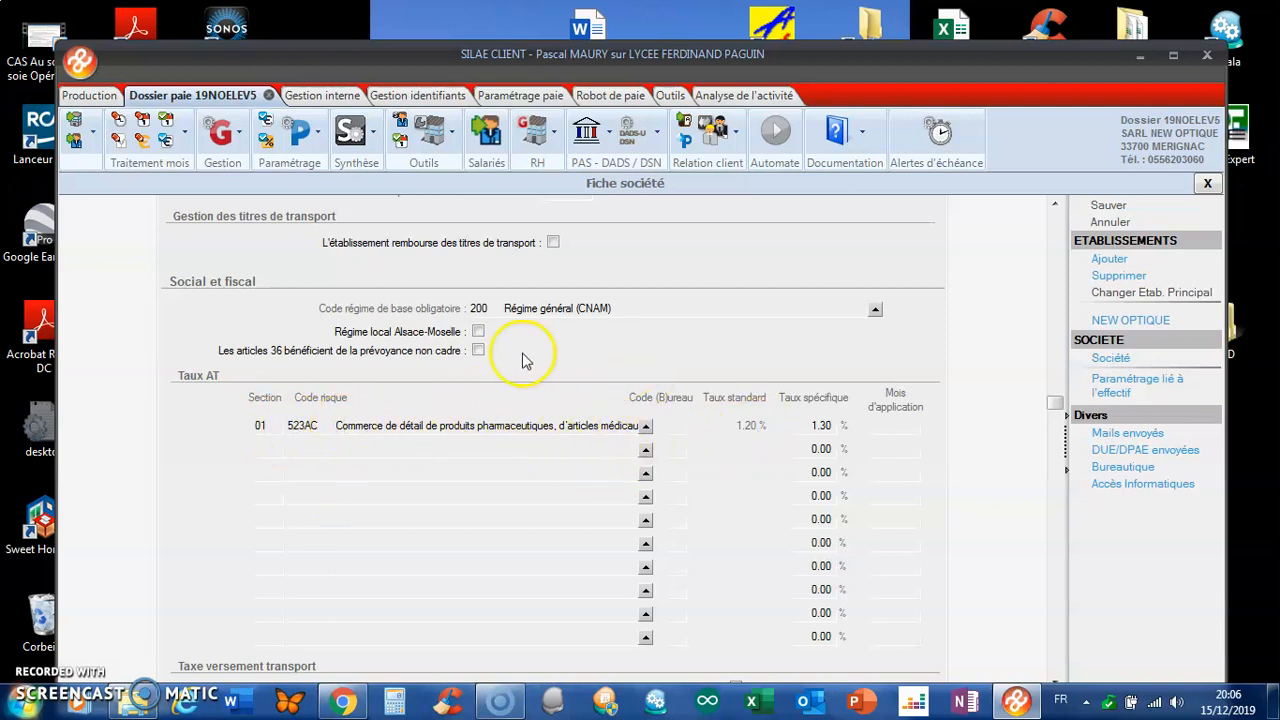
pyautogui.scroll(-4, 518, 378)
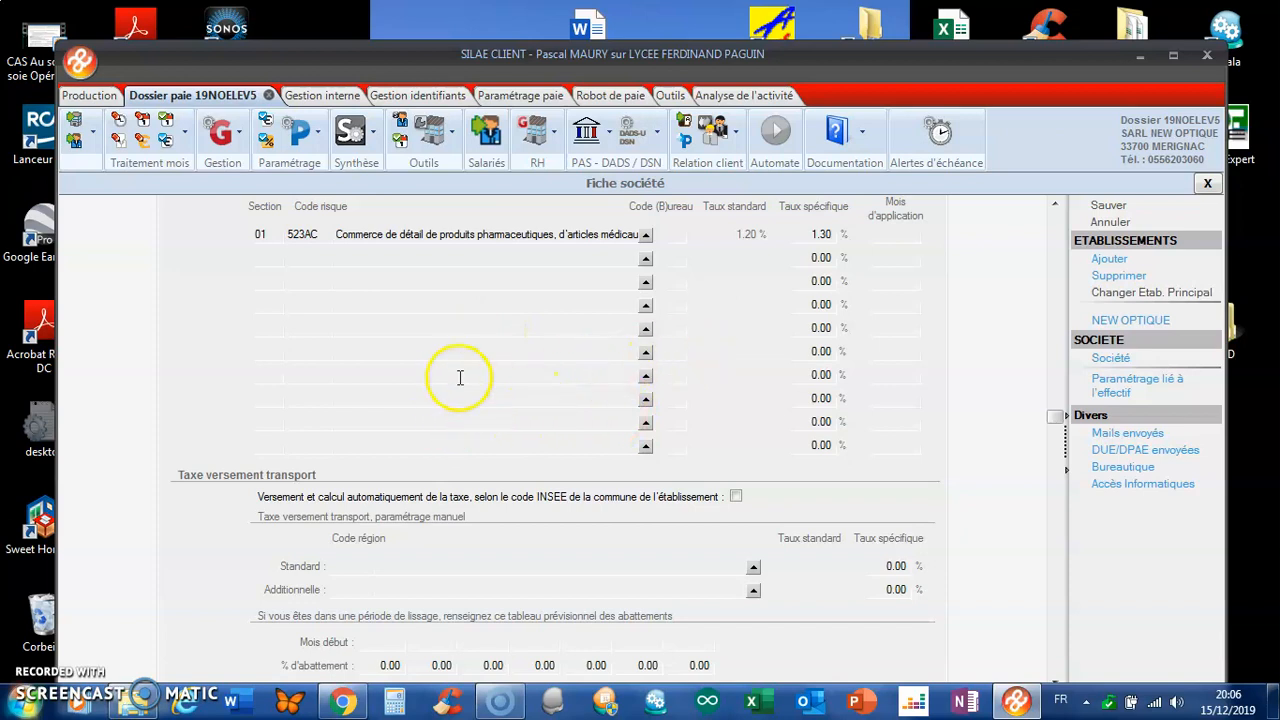
pyautogui.scroll(-3, 449, 349)
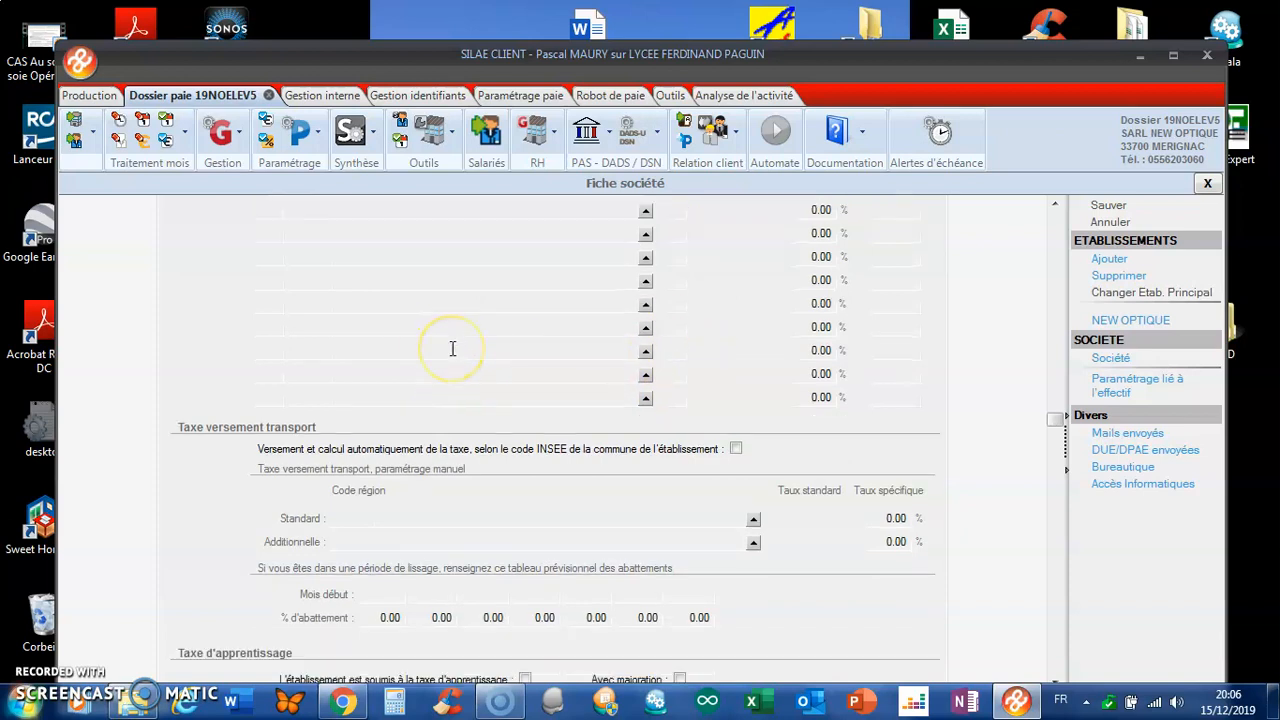
pyautogui.scroll(-7, 452, 348)
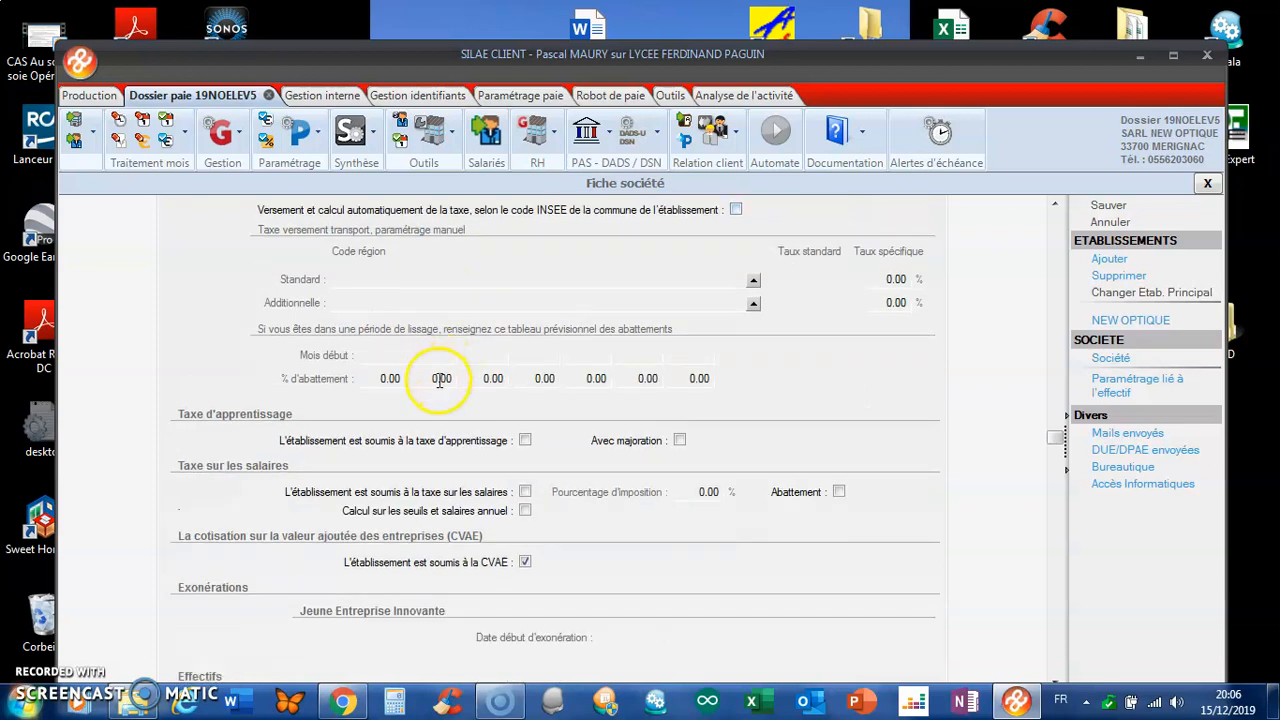
pyautogui.scroll(-6, 439, 385)
pyautogui.scroll(-5, 430, 394)
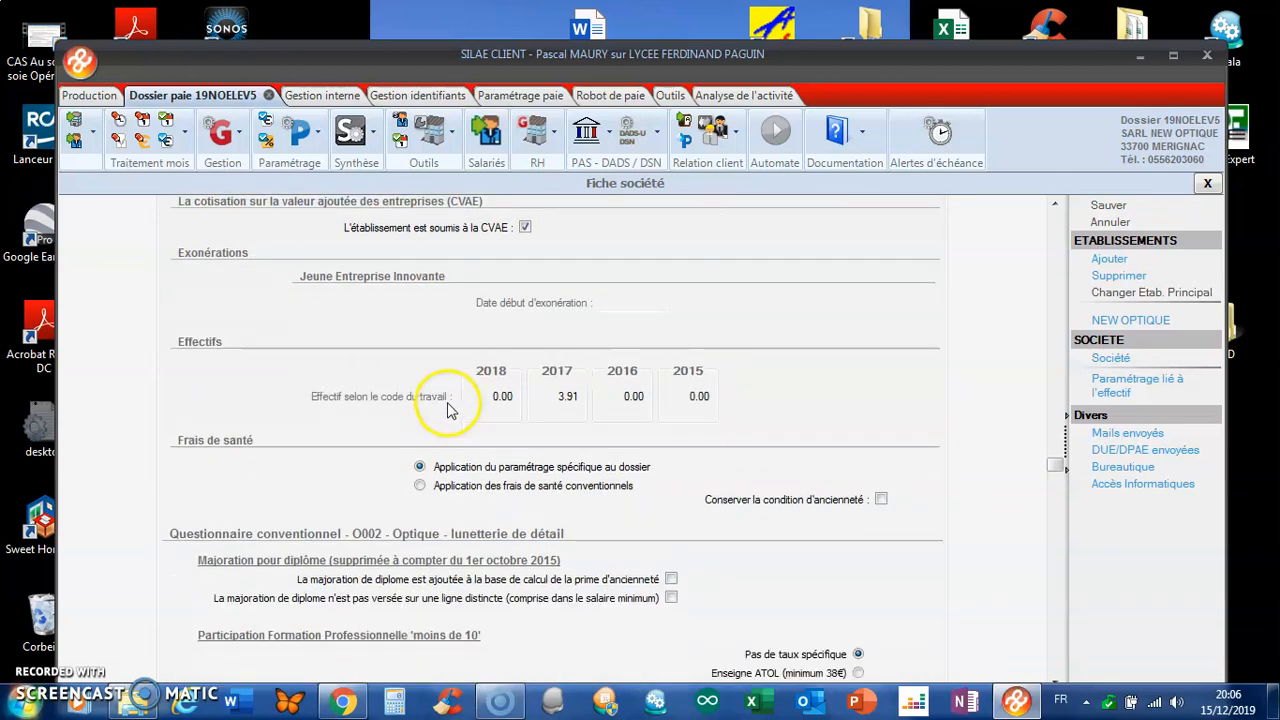
pyautogui.scroll(-6, 525, 357)
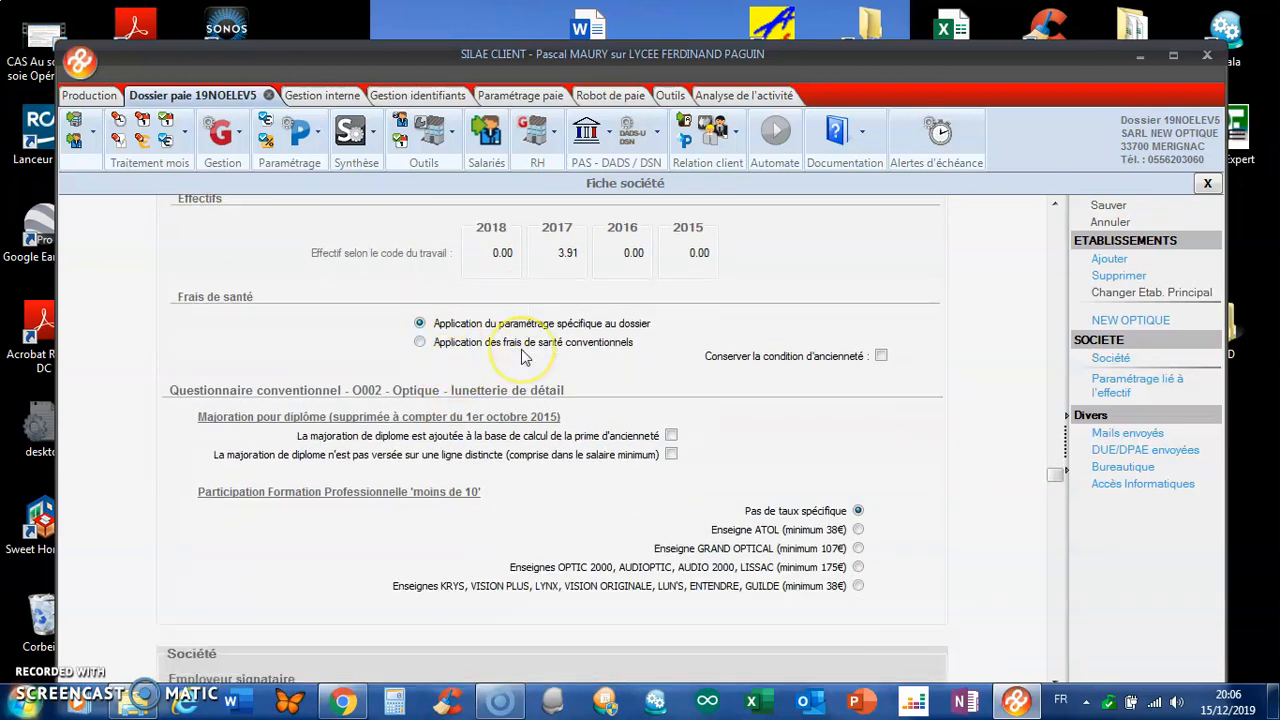
# Examine the company-level section: absence and paid leave methods, headcount, social and tax options, accounting period, bank details and technical settings.
pyautogui.scroll(-3, 525, 357)
pyautogui.scroll(-9, 525, 357)
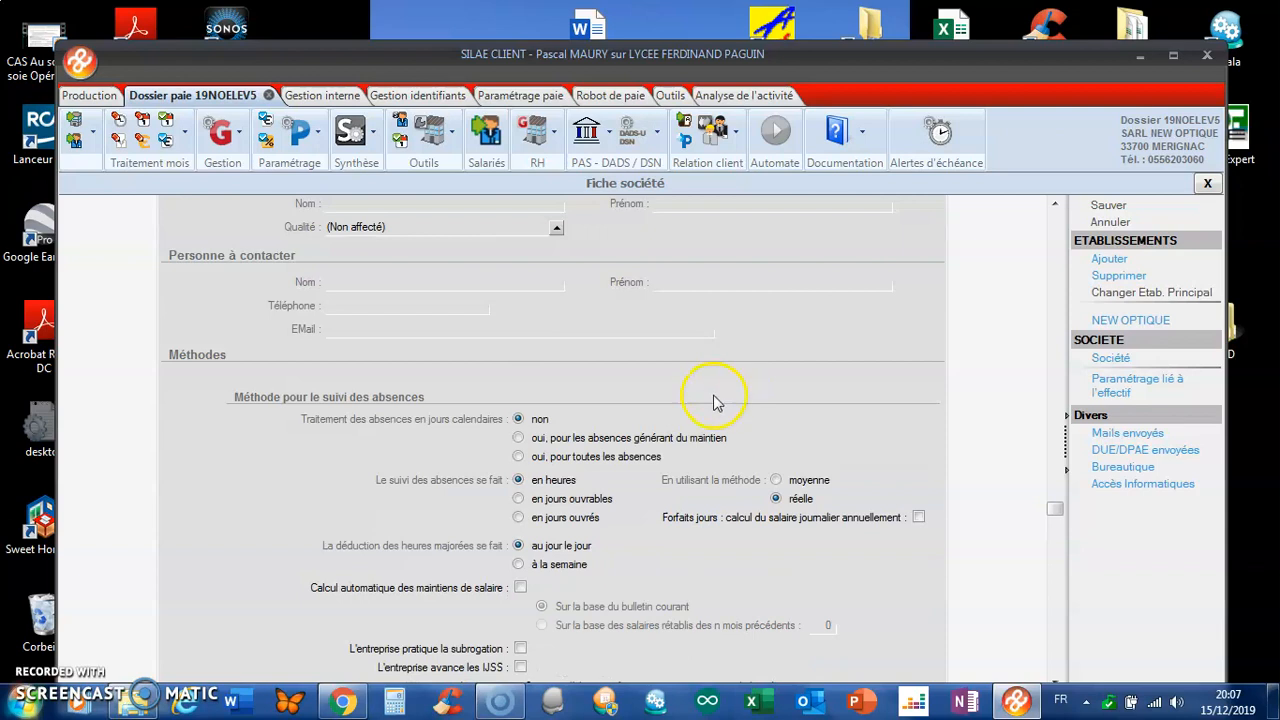
pyautogui.scroll(-9, 680, 420)
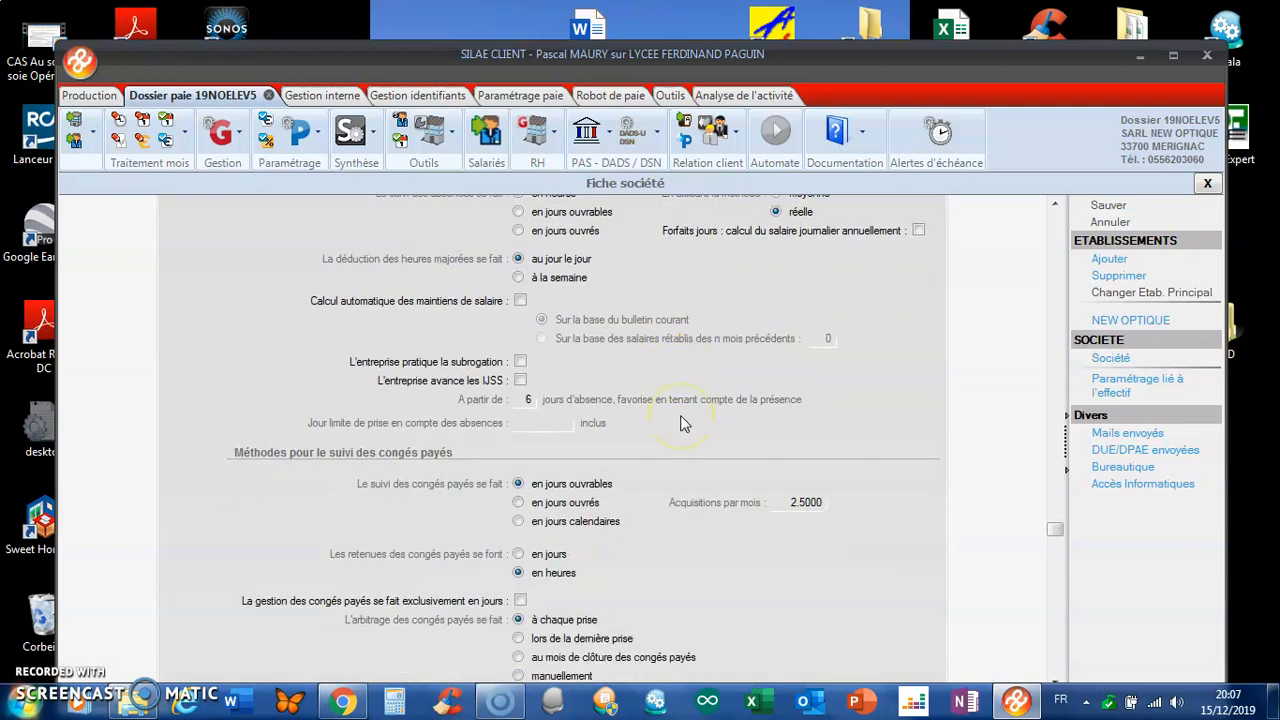
pyautogui.scroll(-13, 680, 422)
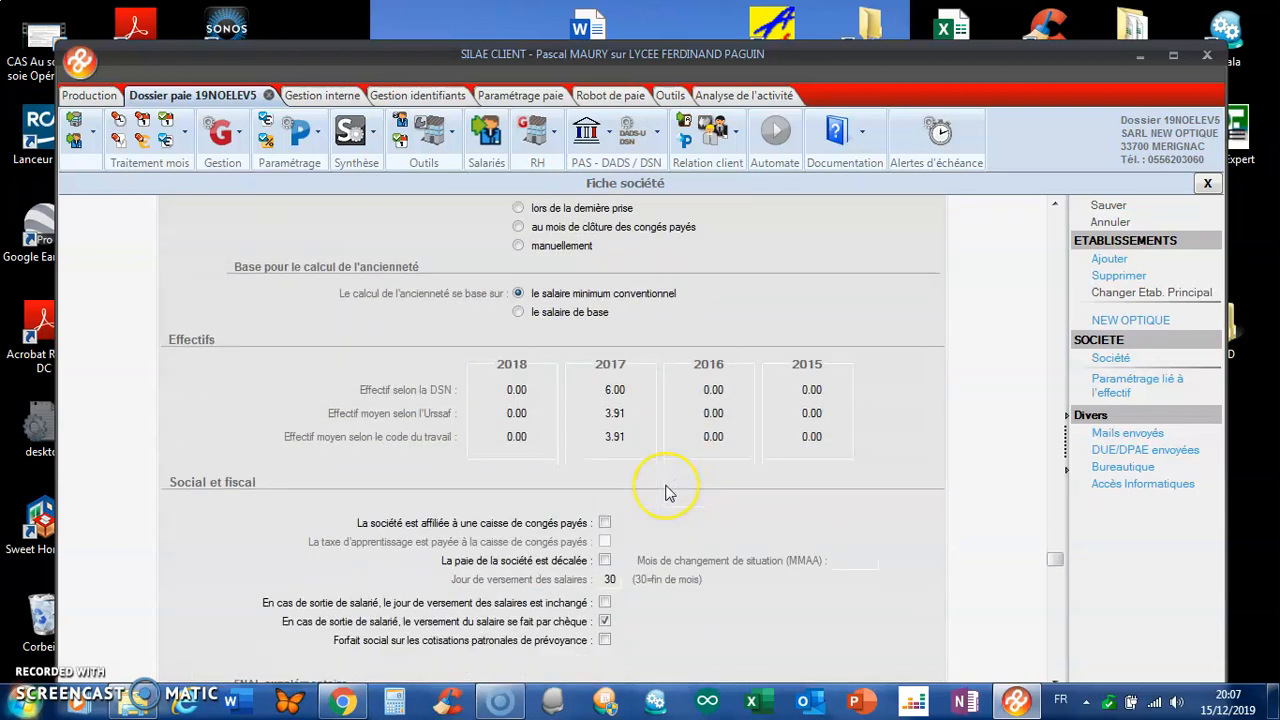
pyautogui.scroll(-4, 668, 492)
pyautogui.scroll(-9, 668, 492)
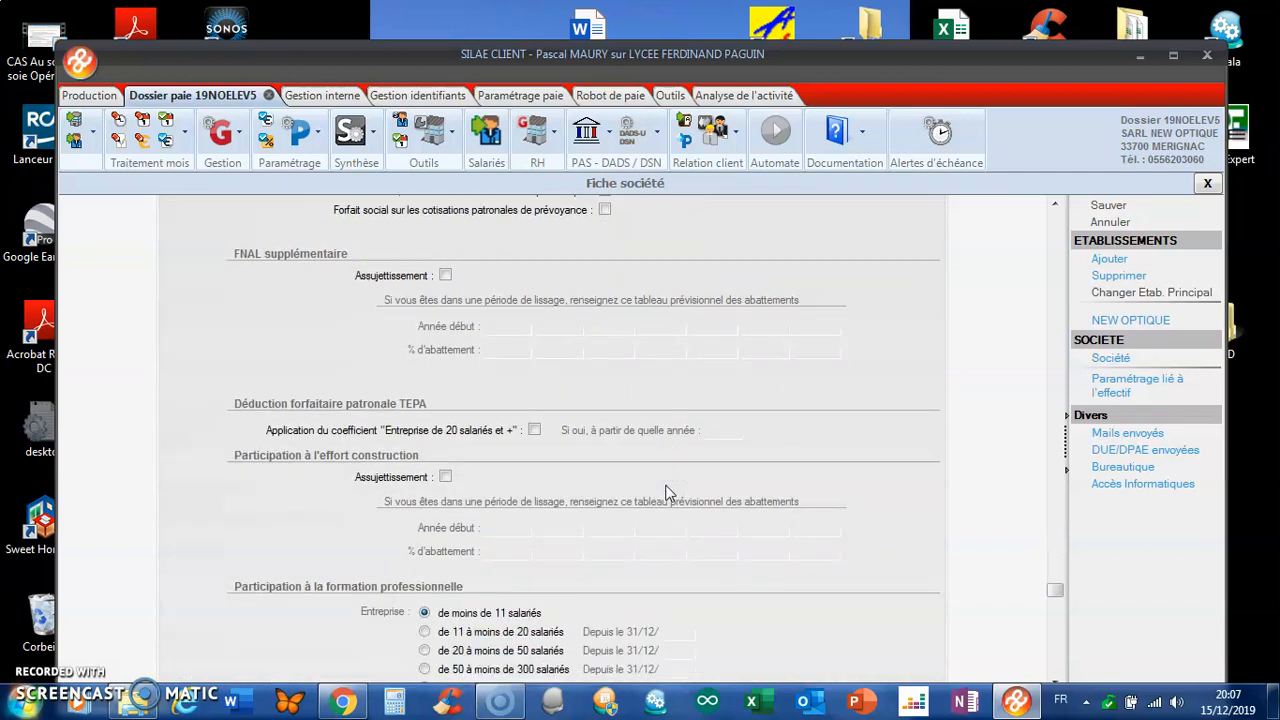
pyautogui.scroll(-10, 668, 492)
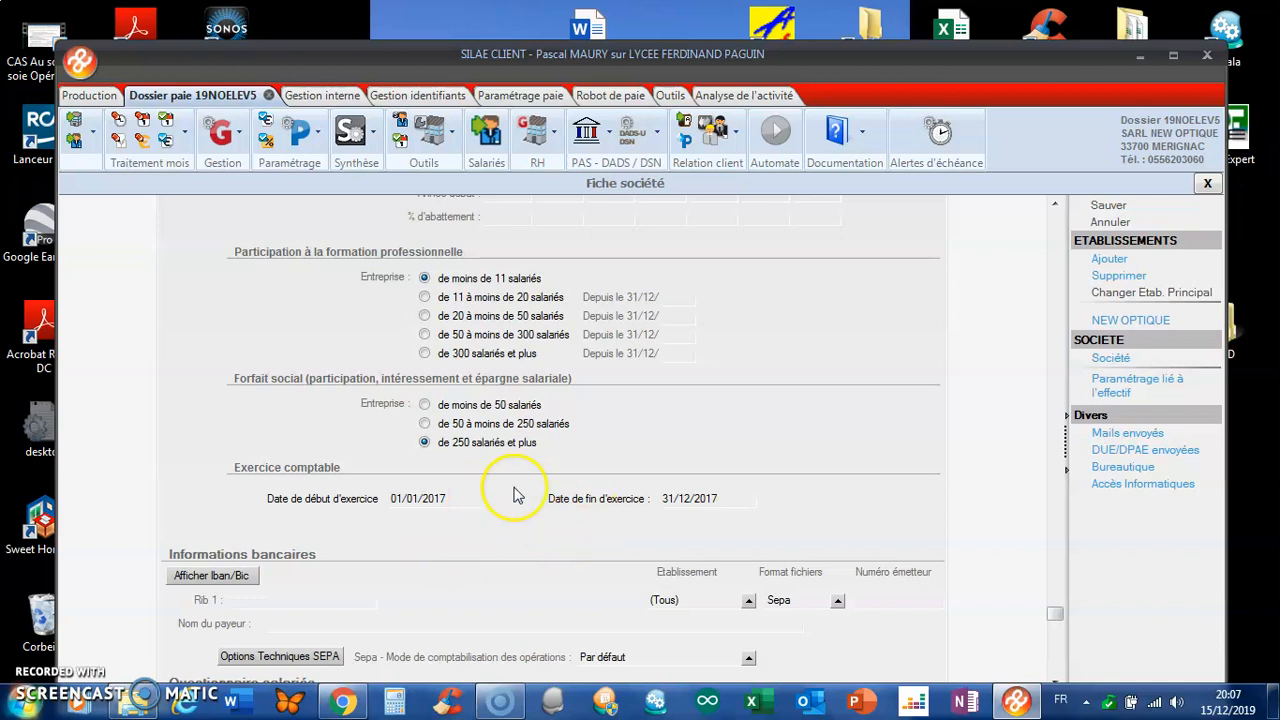
pyautogui.scroll(-5, 800, 390)
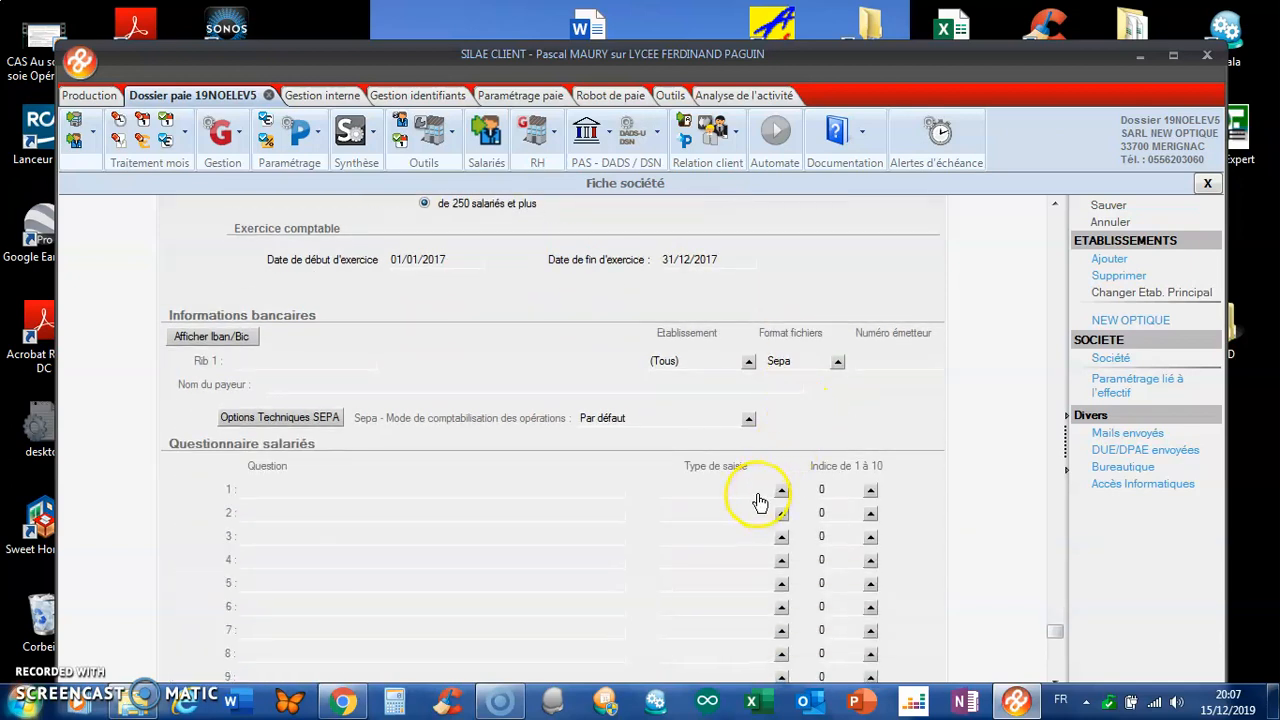
pyautogui.scroll(-4, 748, 496)
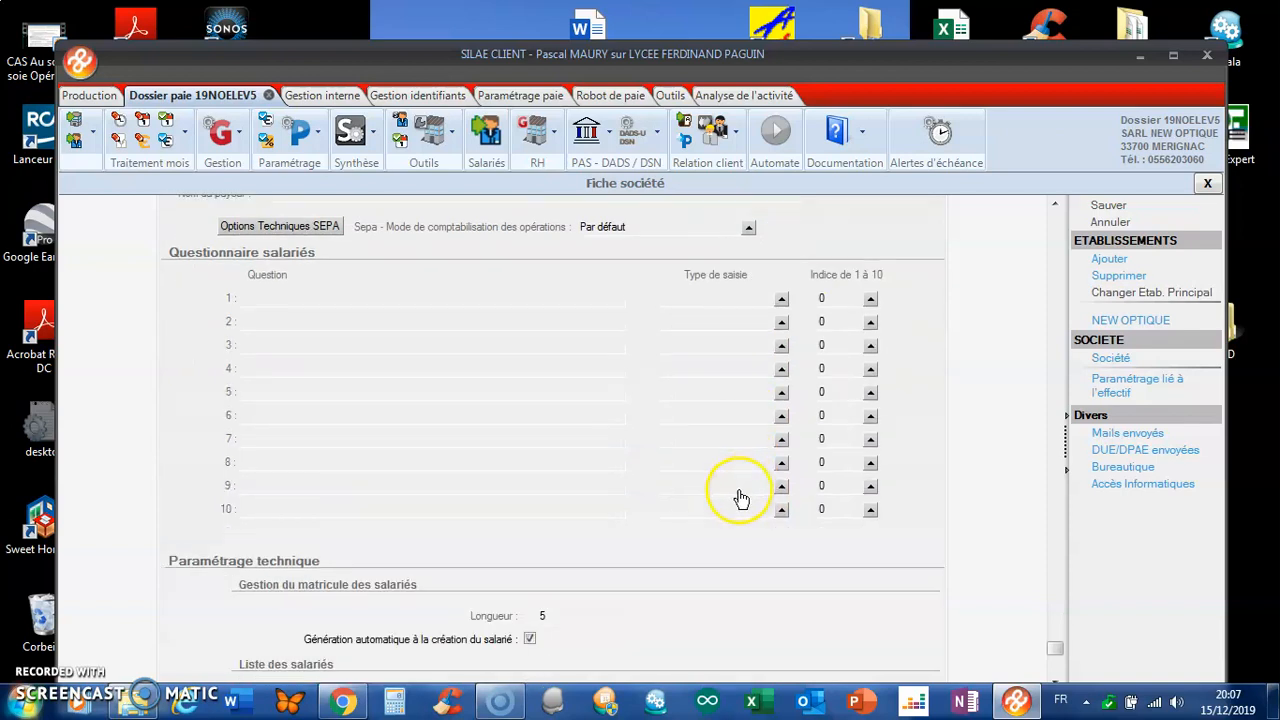
pyautogui.scroll(-6, 741, 498)
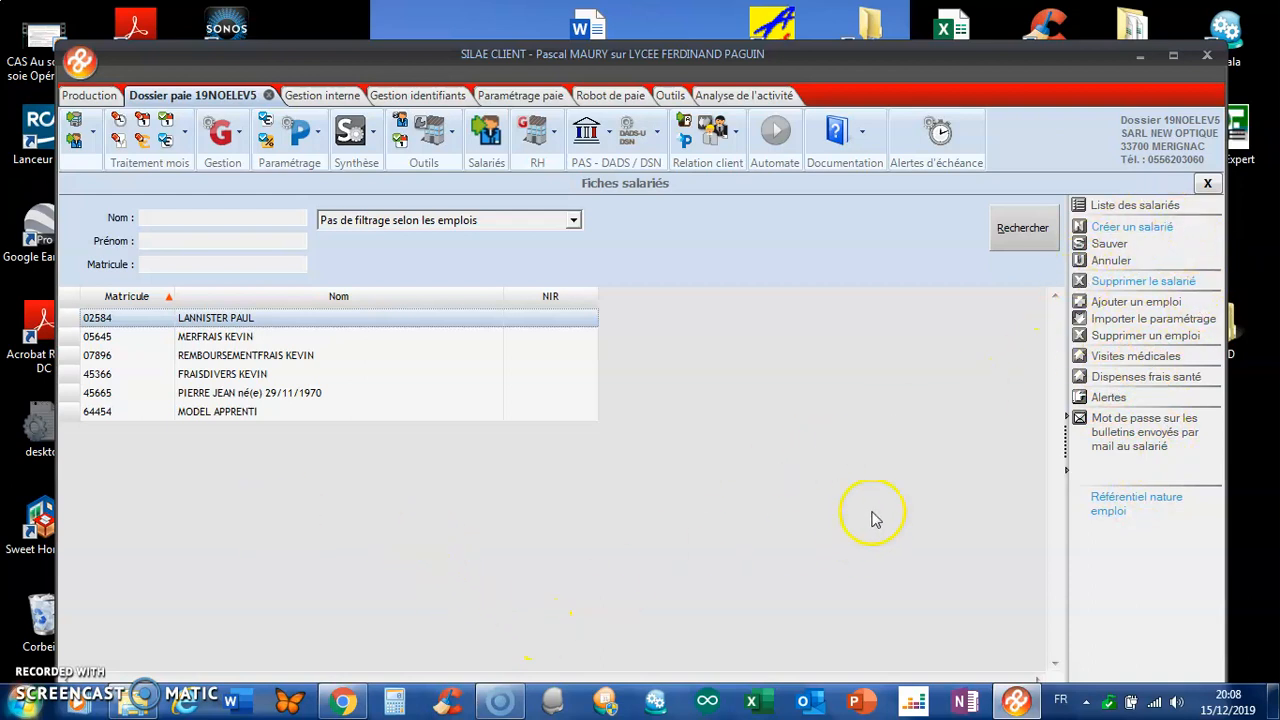
# Open the first listed employee's record and review identification, birth, contact and bank details, entry and exit dates, wage garnishments and dependants.
pyautogui.doubleClick(242, 319)
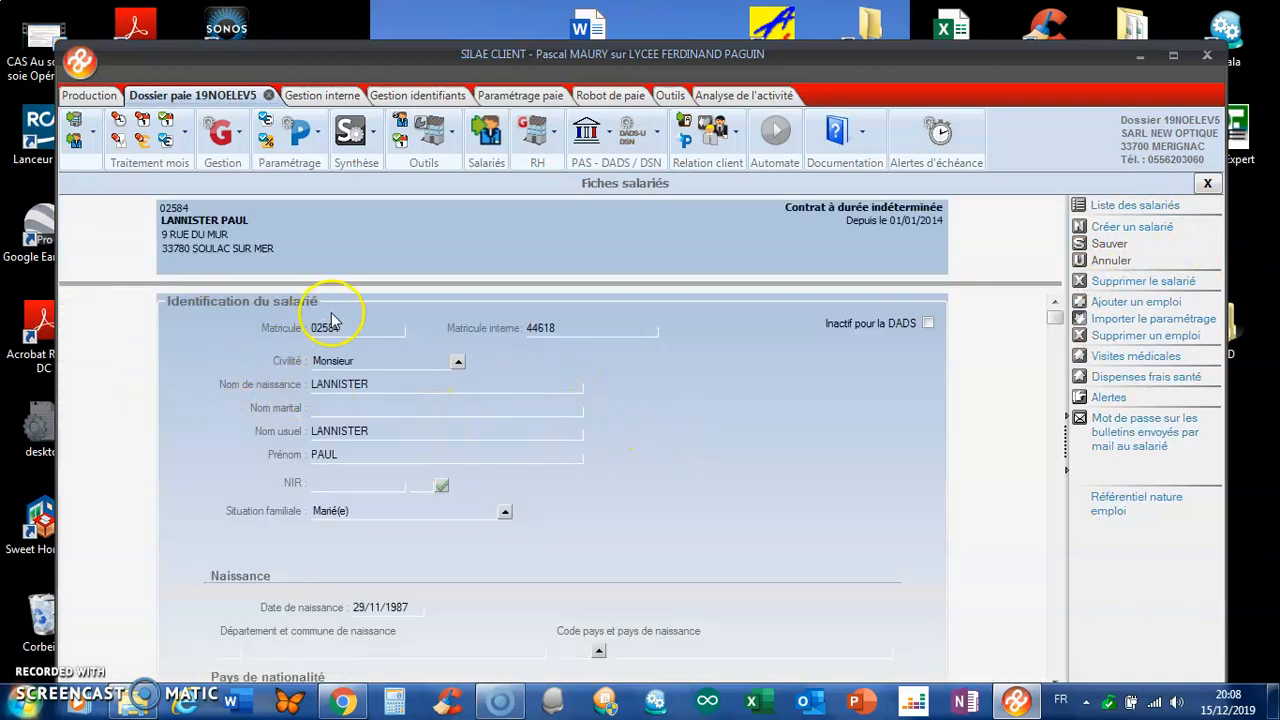
pyautogui.scroll(-5, 508, 425)
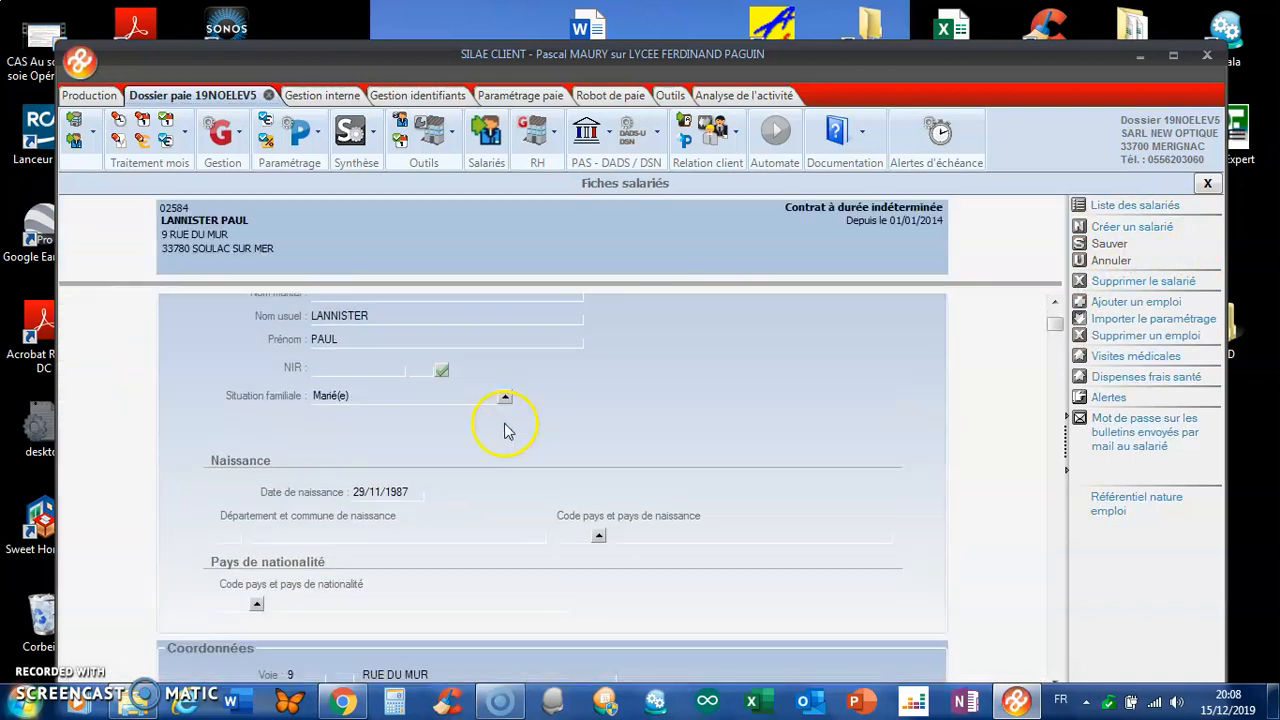
pyautogui.scroll(-1, 503, 432)
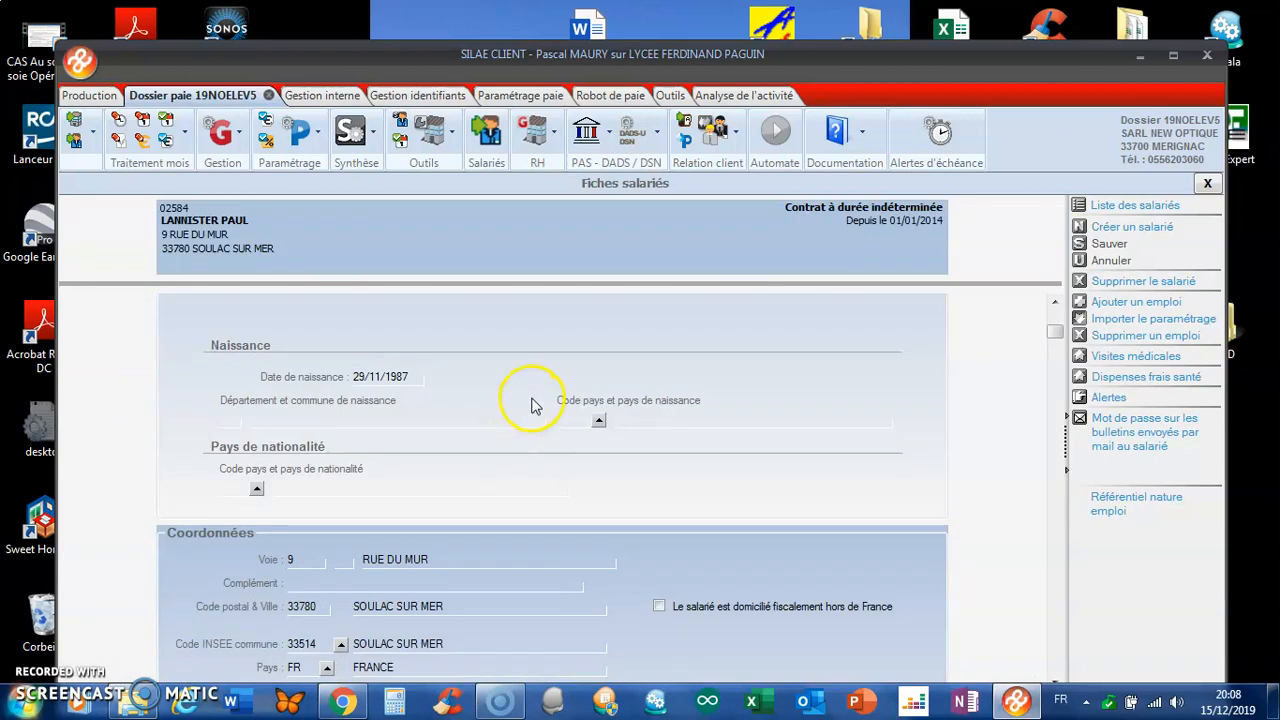
pyautogui.scroll(-5, 531, 402)
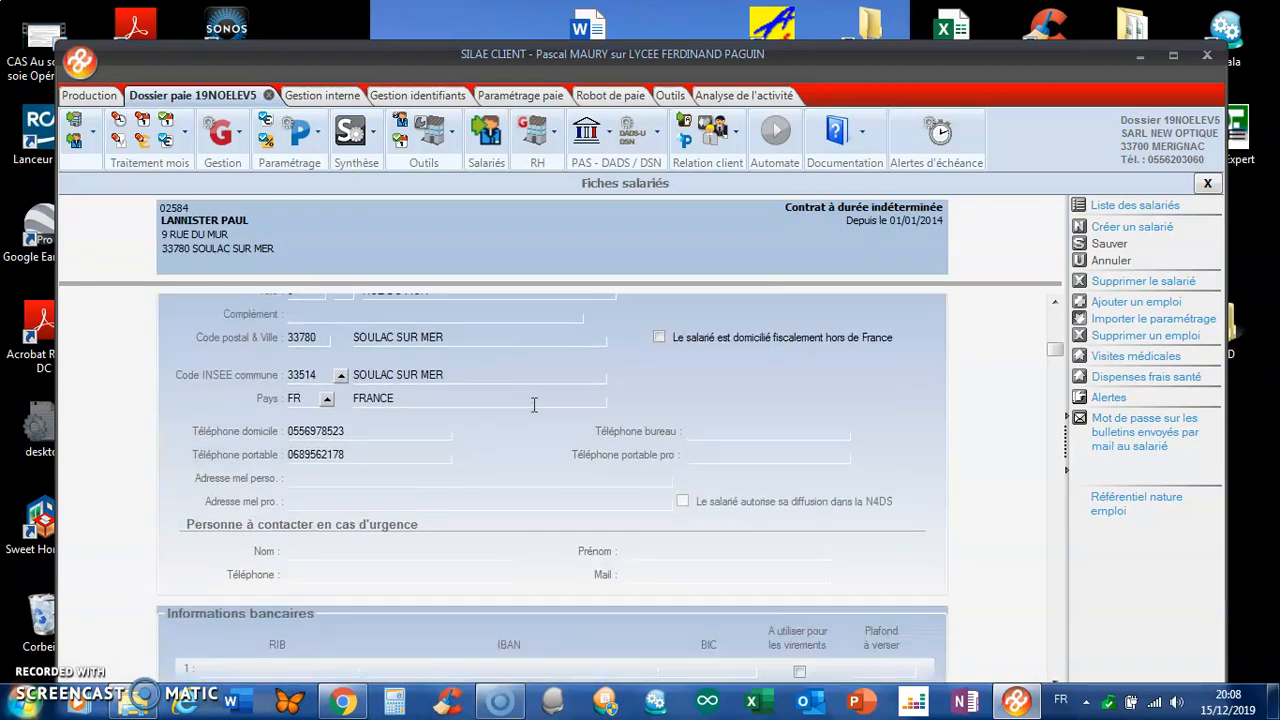
pyautogui.scroll(-3, 534, 404)
pyautogui.scroll(-4, 533, 410)
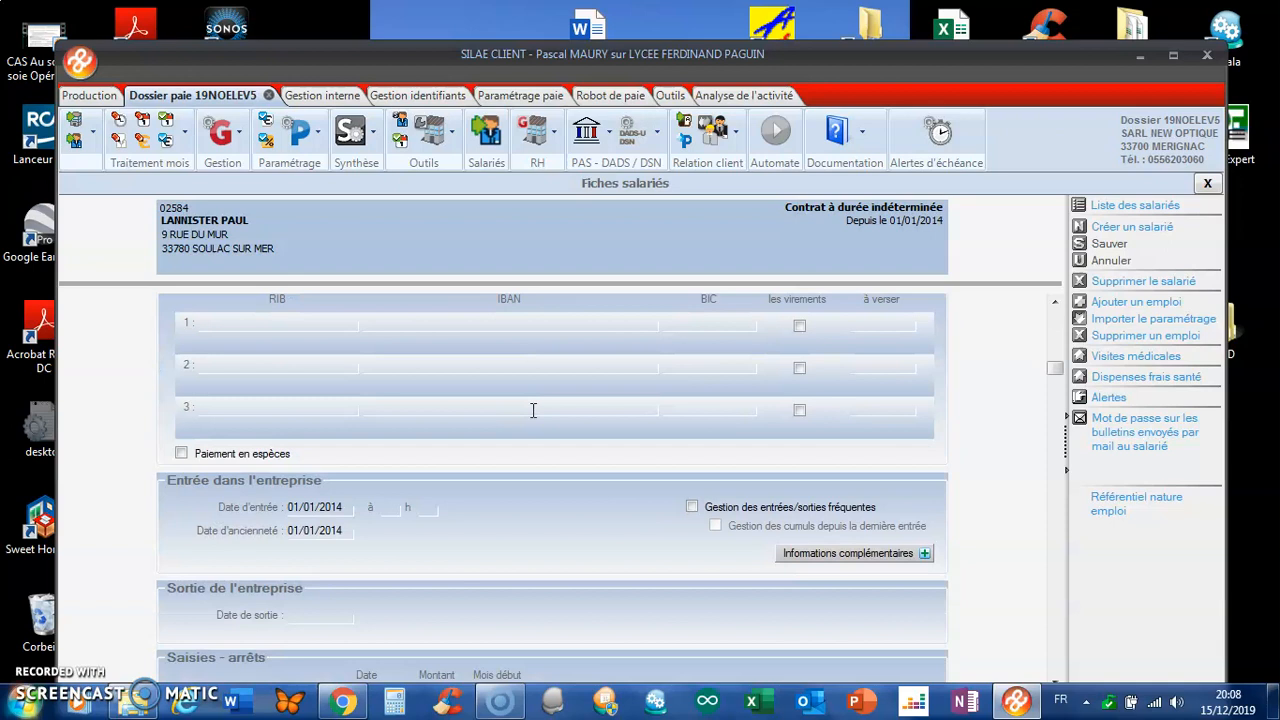
pyautogui.scroll(-5, 516, 474)
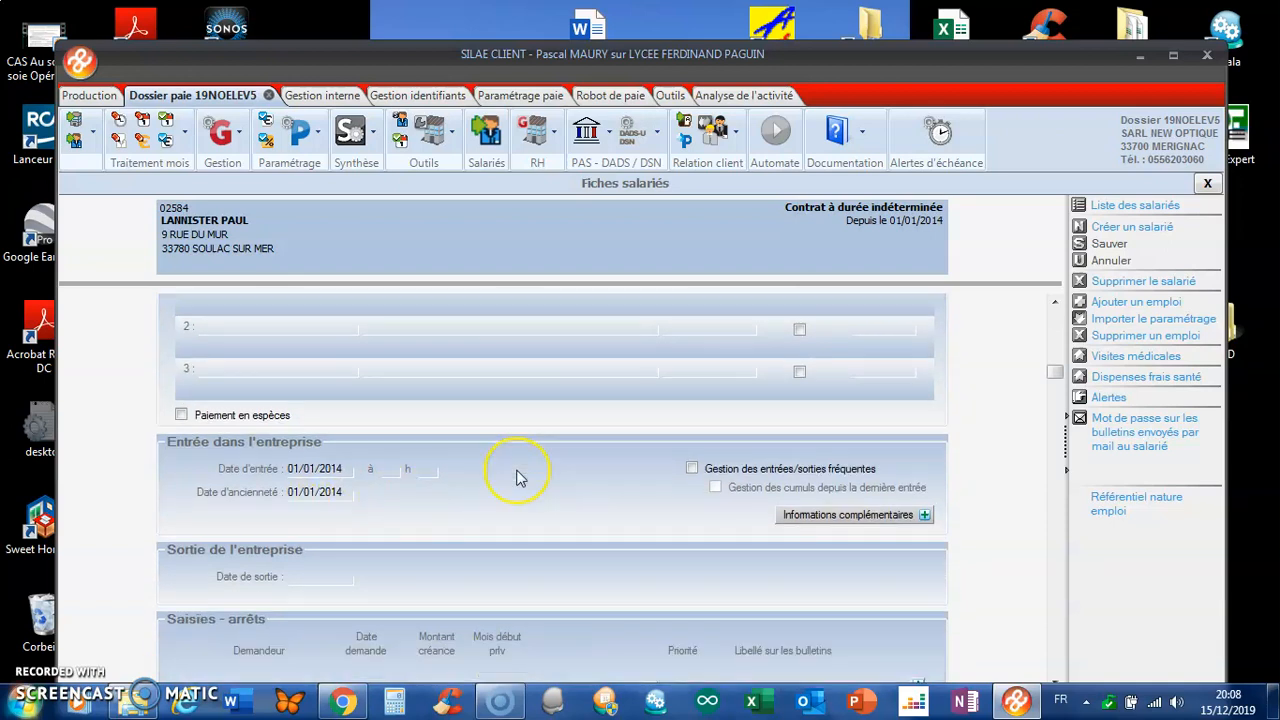
pyautogui.scroll(-5, 640, 486)
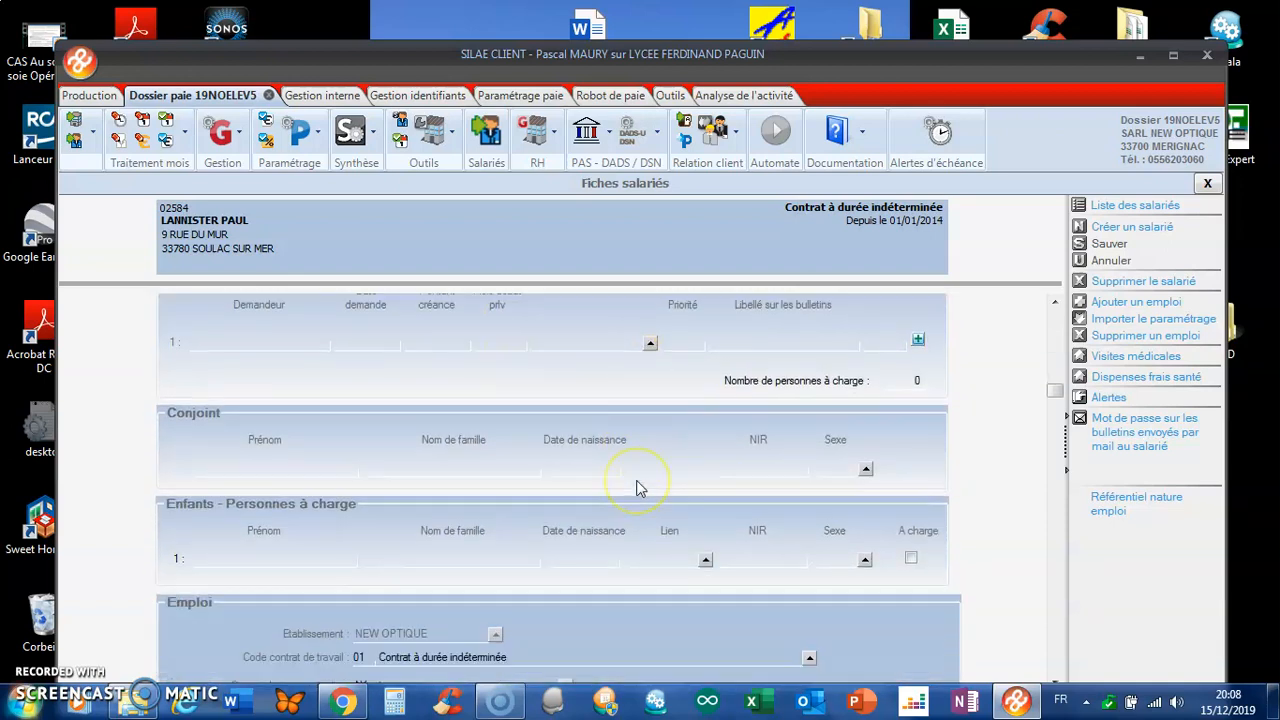
# Examine the employee's job section: contract type, start date and reason, collective agreement, job classification, professional status, coefficient and CSP code.
pyautogui.scroll(-3, 636, 480)
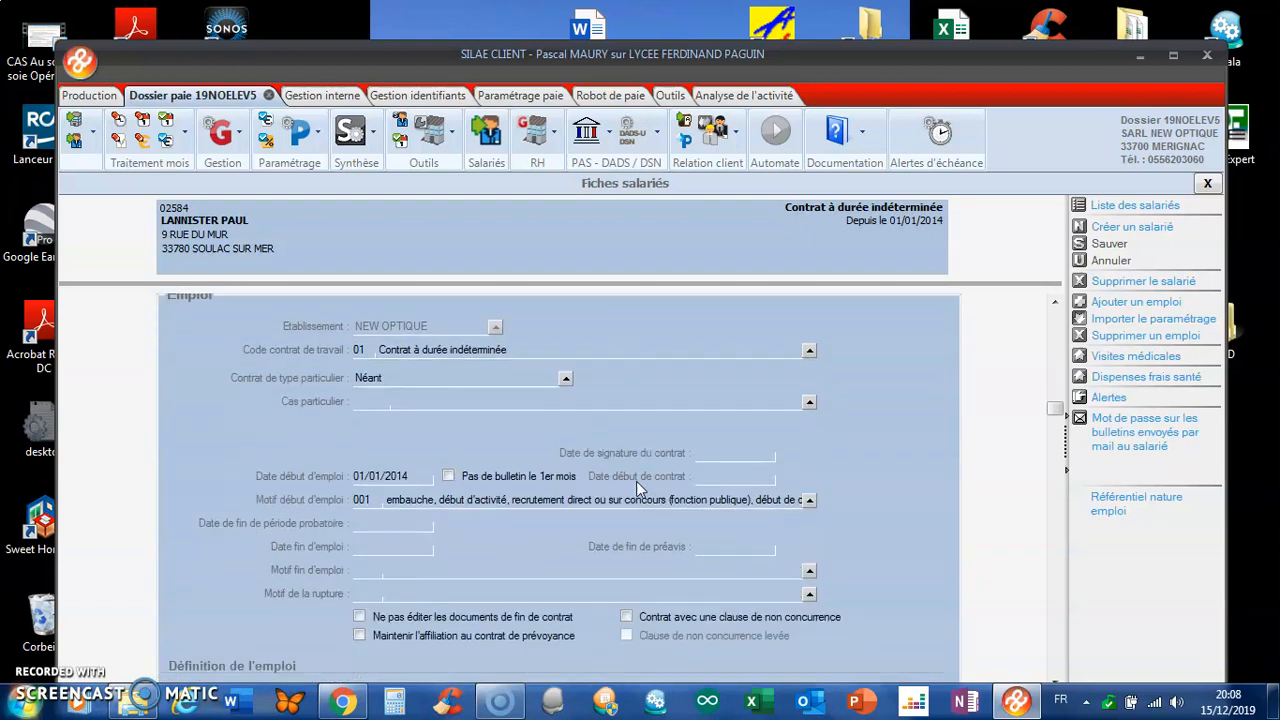
pyautogui.scroll(-3, 664, 460)
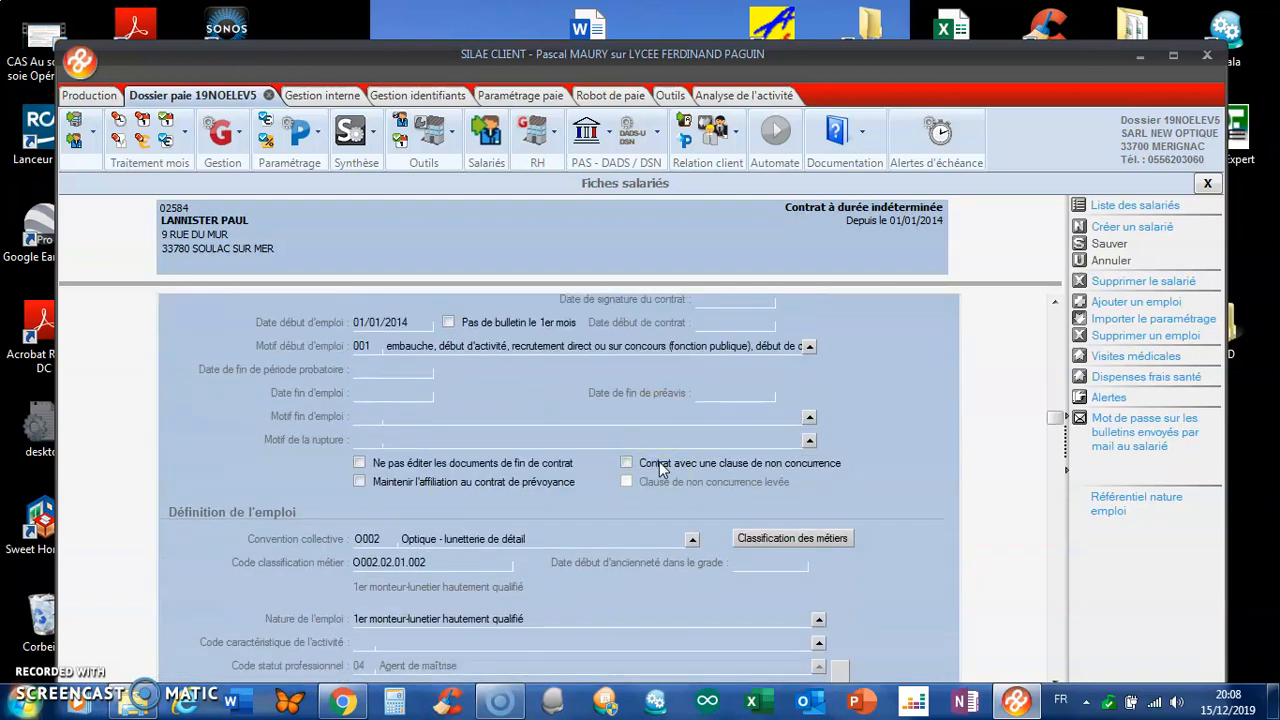
pyautogui.scroll(-2, 630, 478)
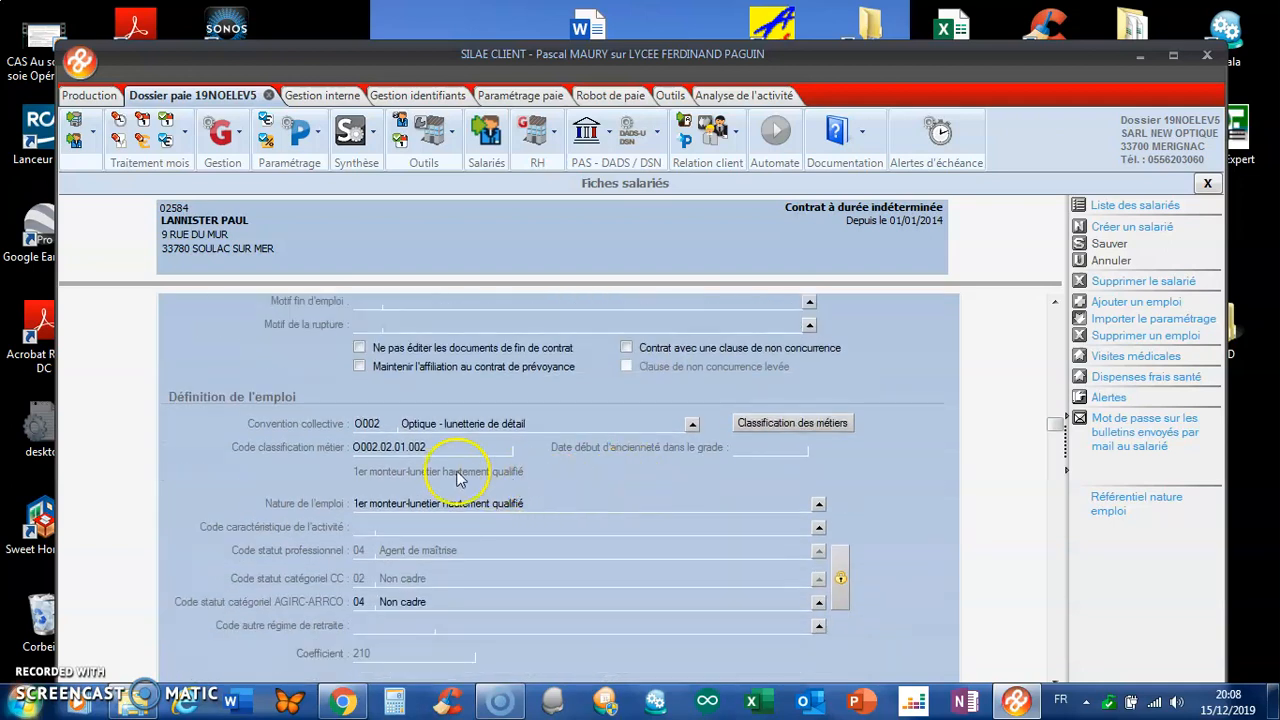
pyautogui.scroll(-3, 760, 470)
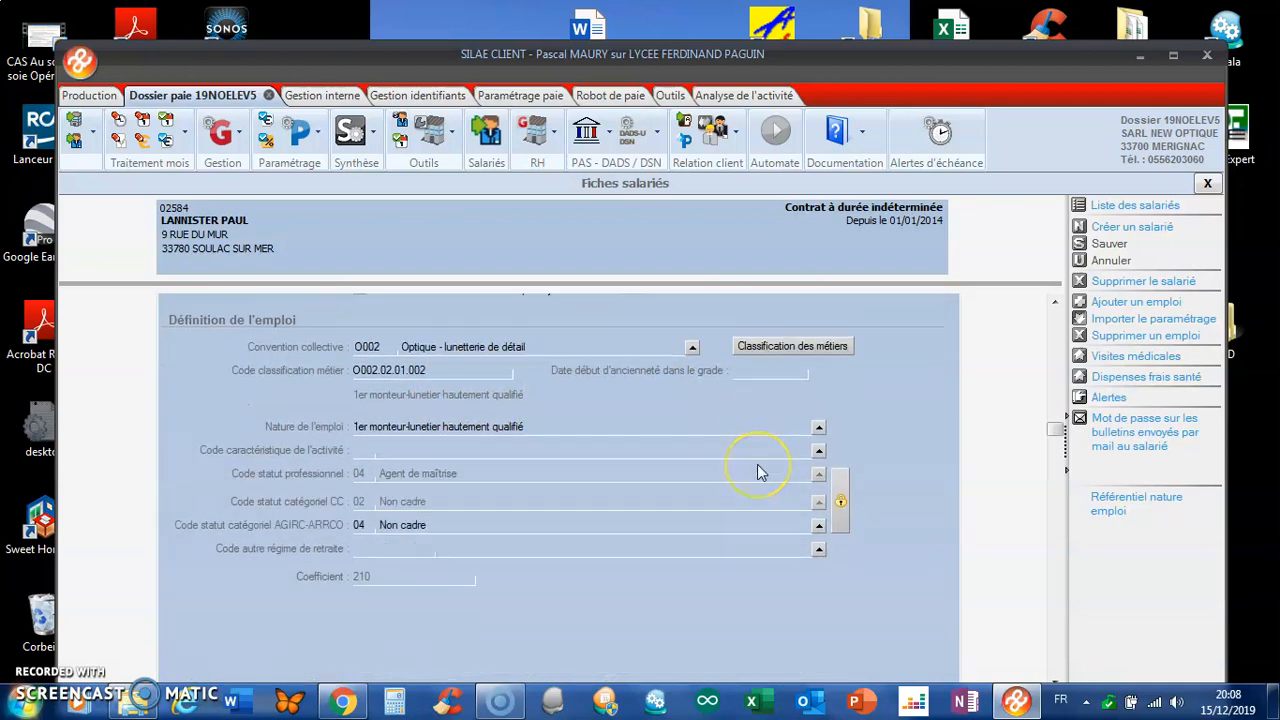
pyautogui.scroll(-1, 757, 465)
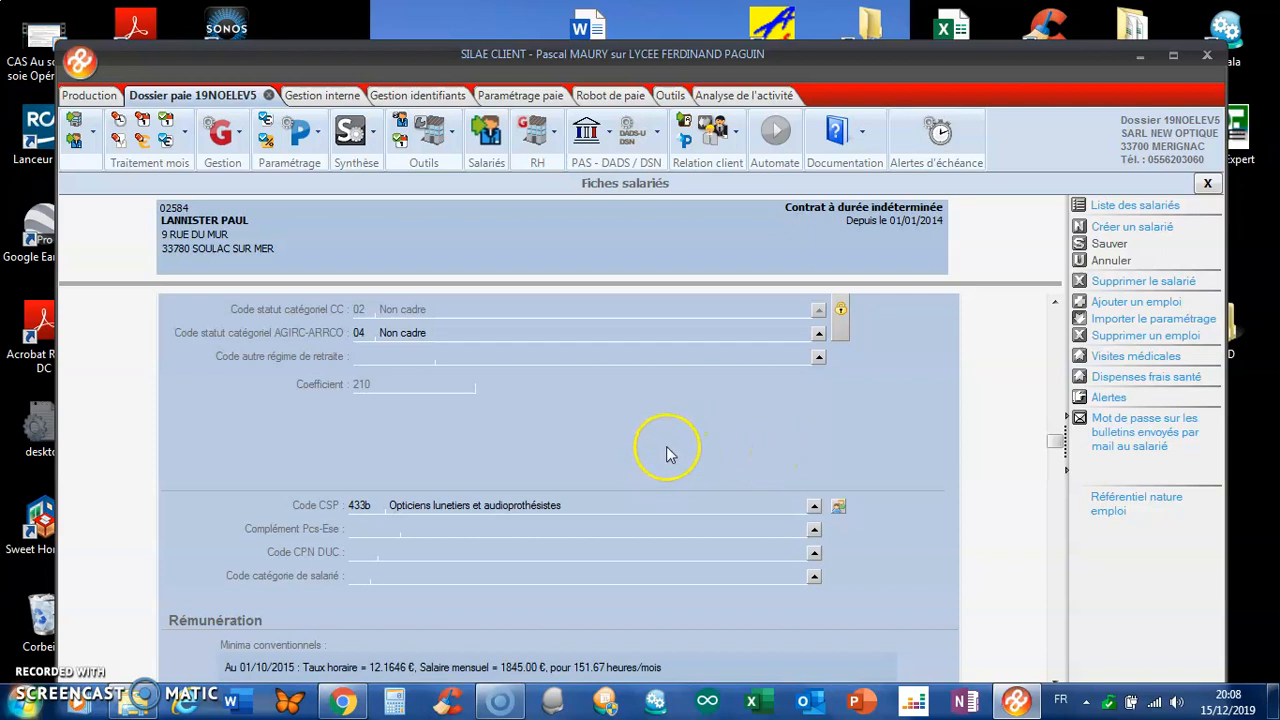
# Examine the employee's remuneration and working time: agreed minimum pay, base salary, payslip presentation, schedule, paid hours and monthly hours.
pyautogui.scroll(-3, 668, 453)
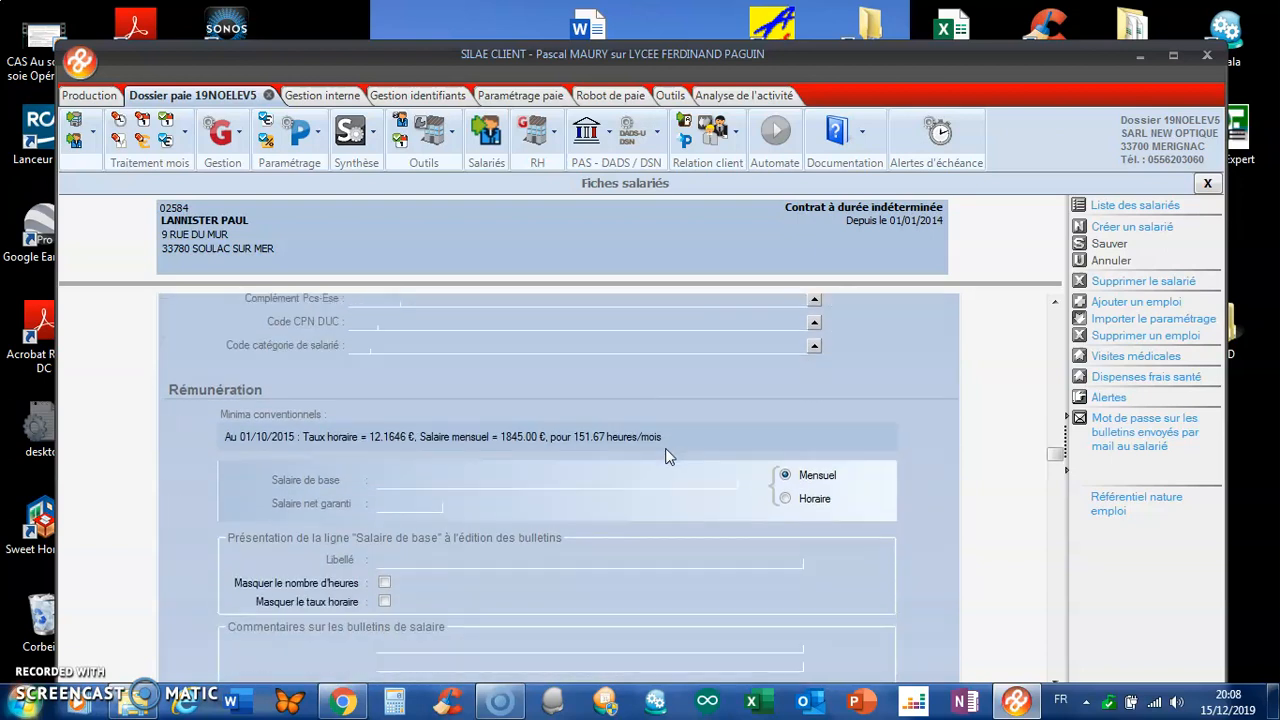
pyautogui.scroll(-2, 665, 448)
pyautogui.scroll(-1, 665, 450)
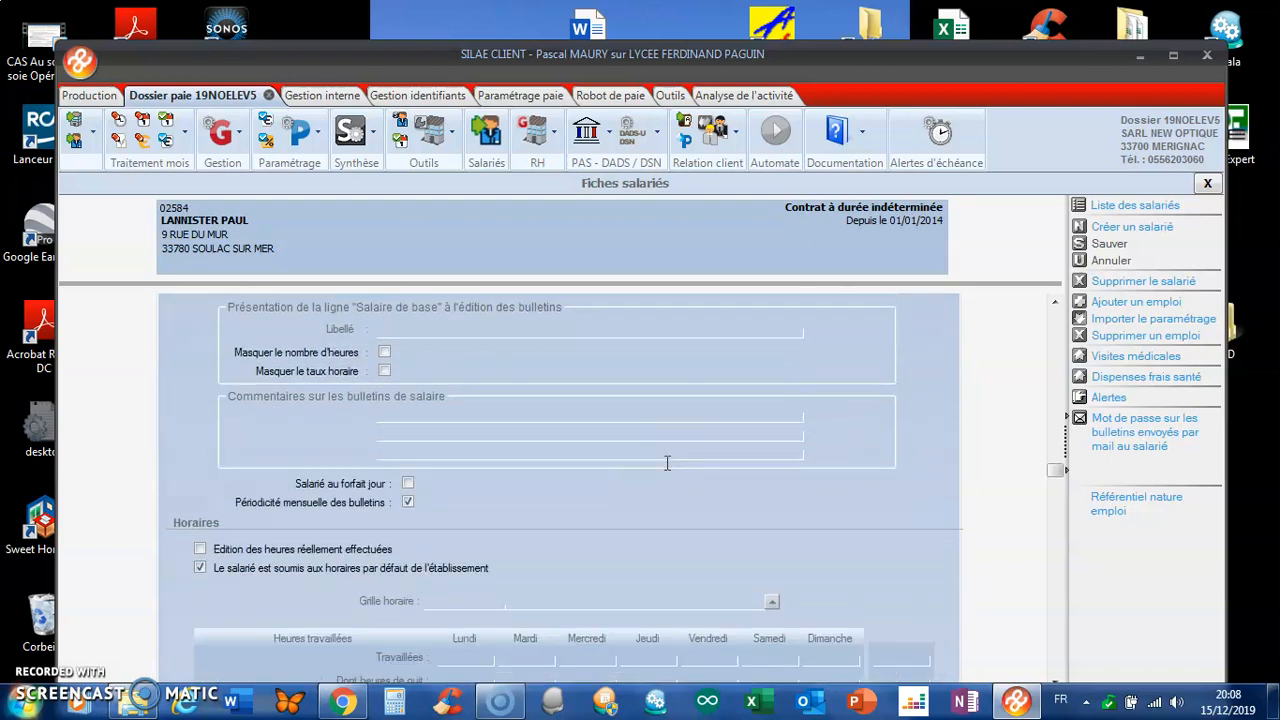
pyautogui.scroll(-3, 667, 463)
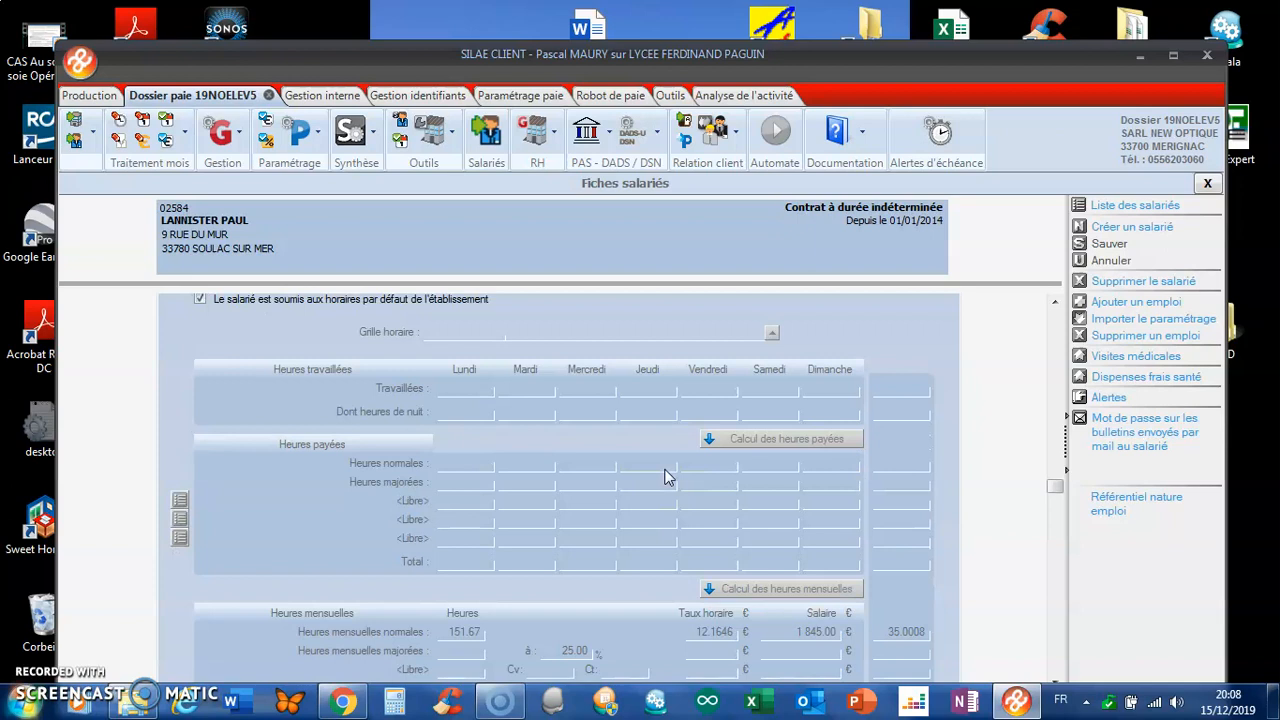
pyautogui.scroll(-1, 665, 480)
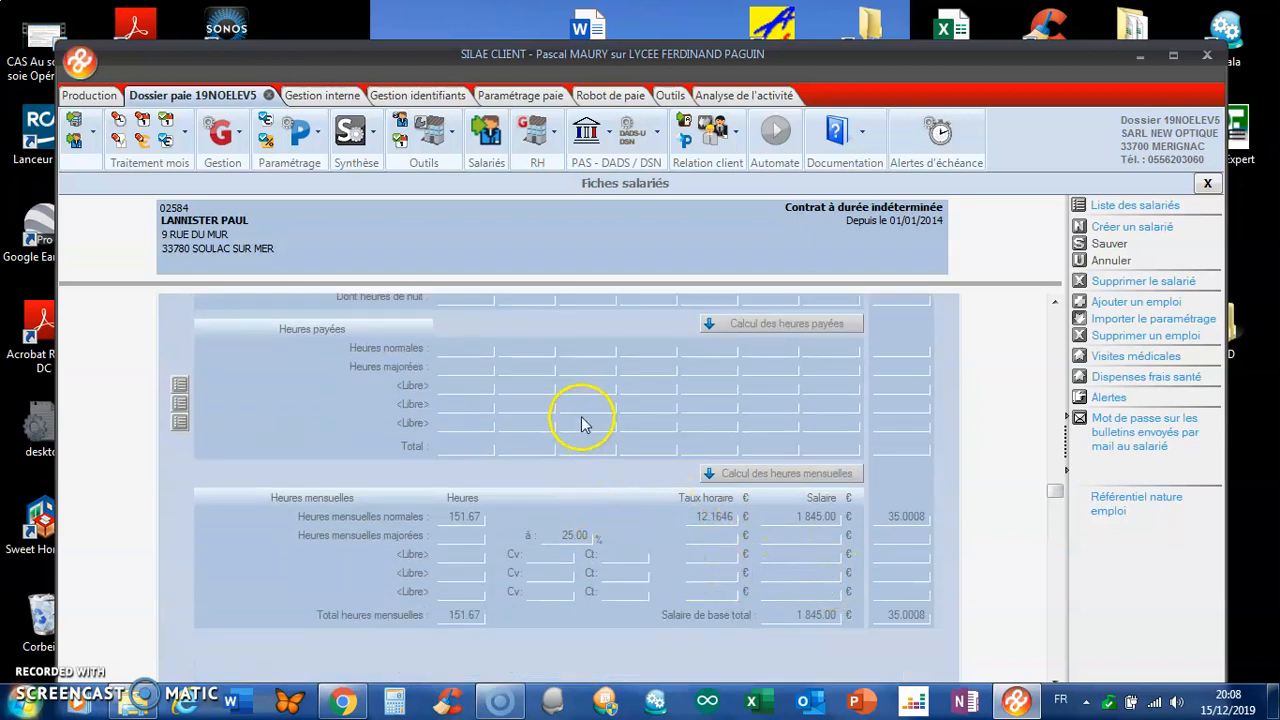
pyautogui.scroll(-3, 585, 423)
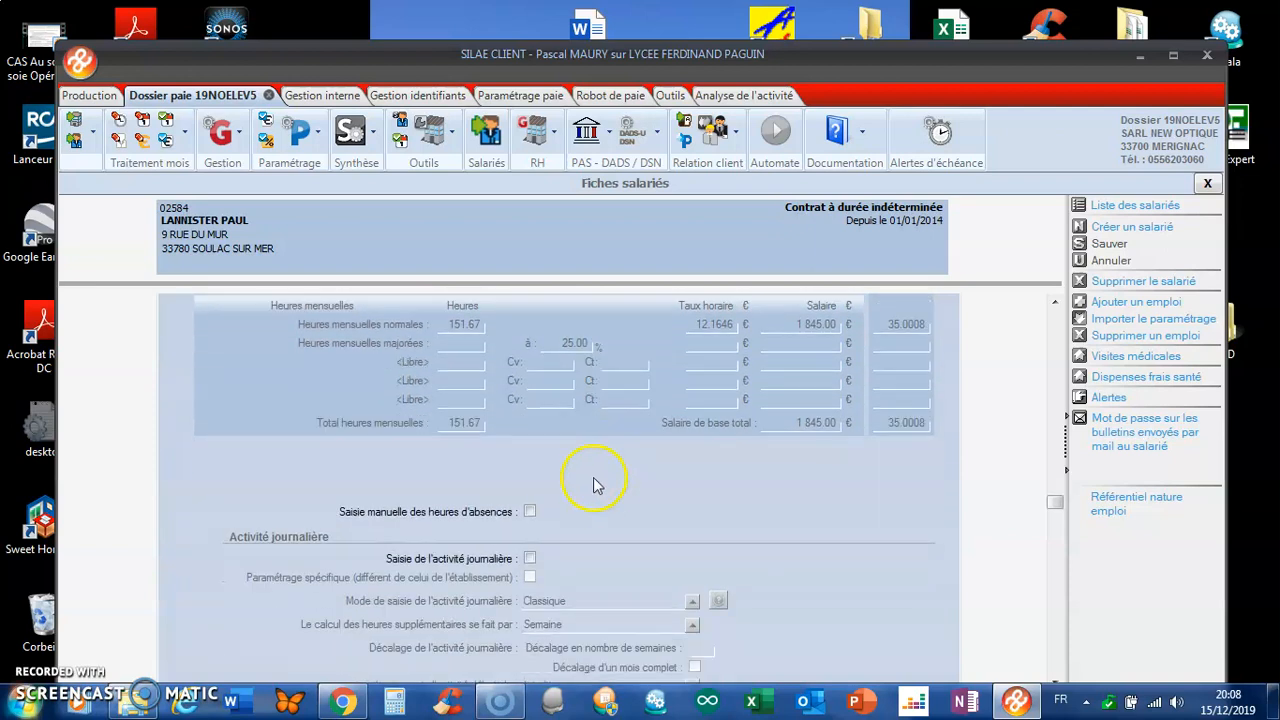
# Review the employee's absence, paid leave, RTT, benefits in kind, mileage, fixed deduction and health cost settings, and close the employee records.
pyautogui.scroll(-5, 603, 502)
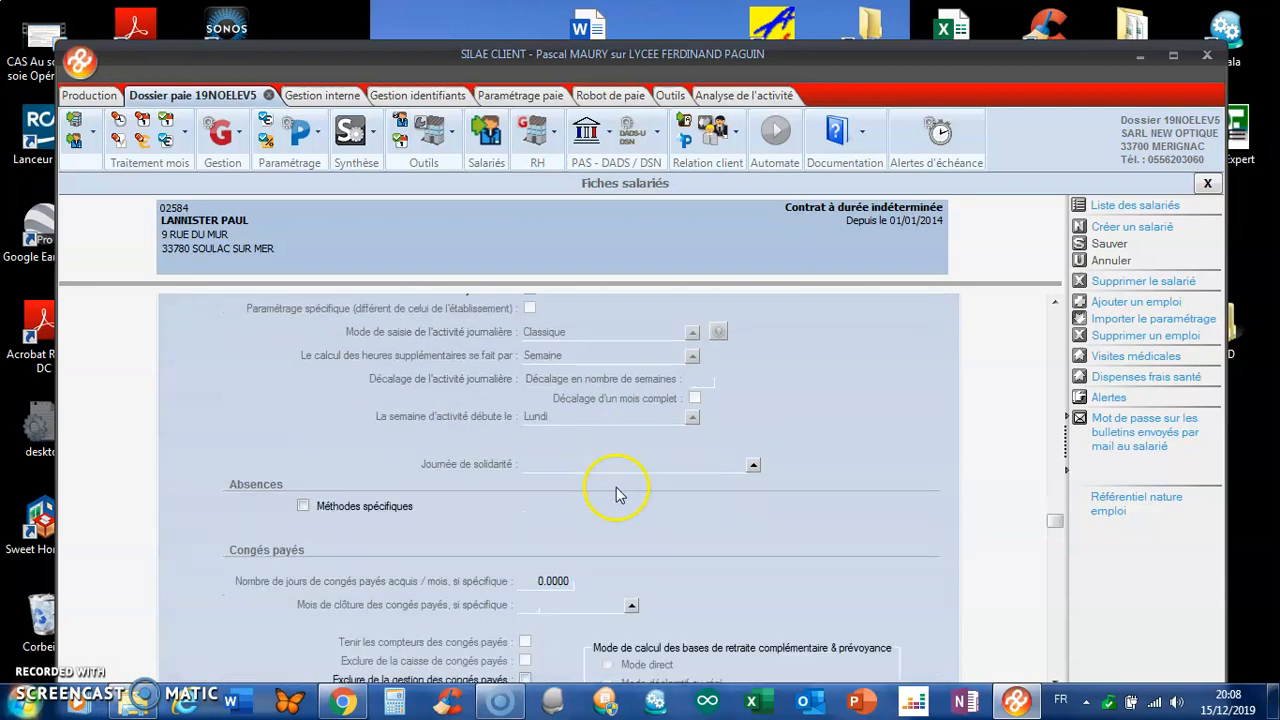
pyautogui.scroll(-2, 619, 503)
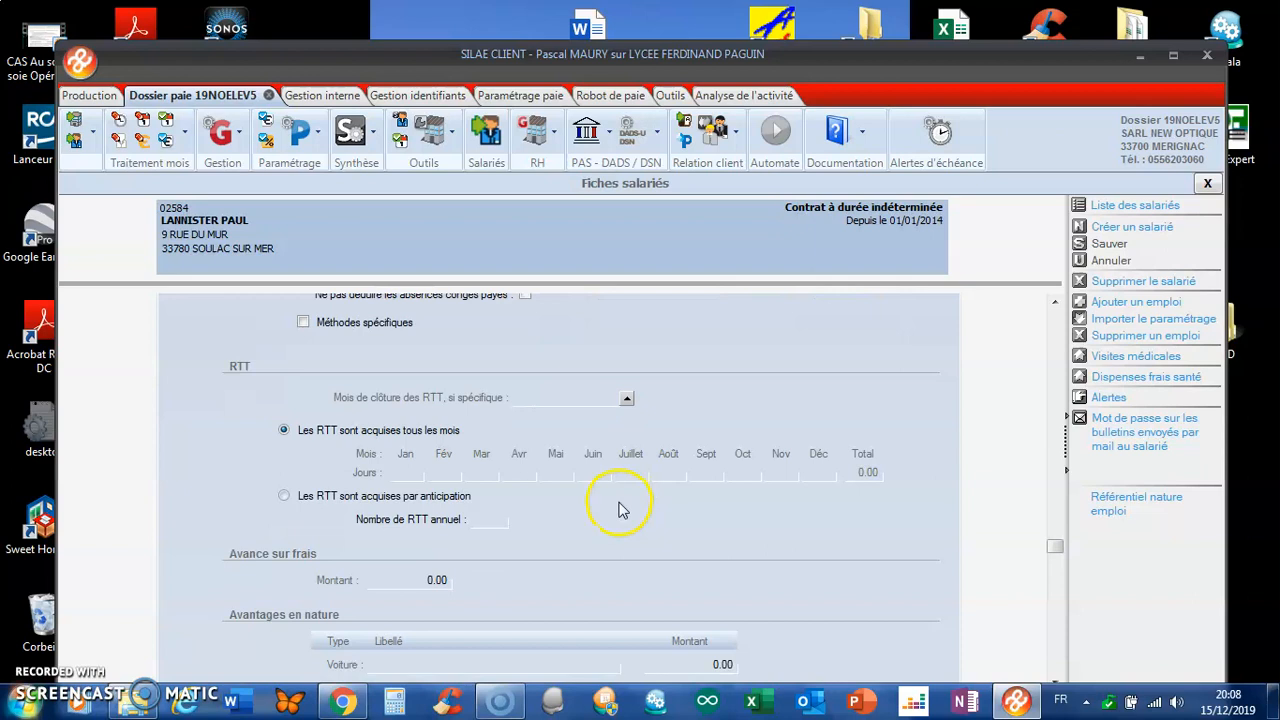
pyautogui.scroll(-2, 619, 510)
pyautogui.scroll(-3, 617, 520)
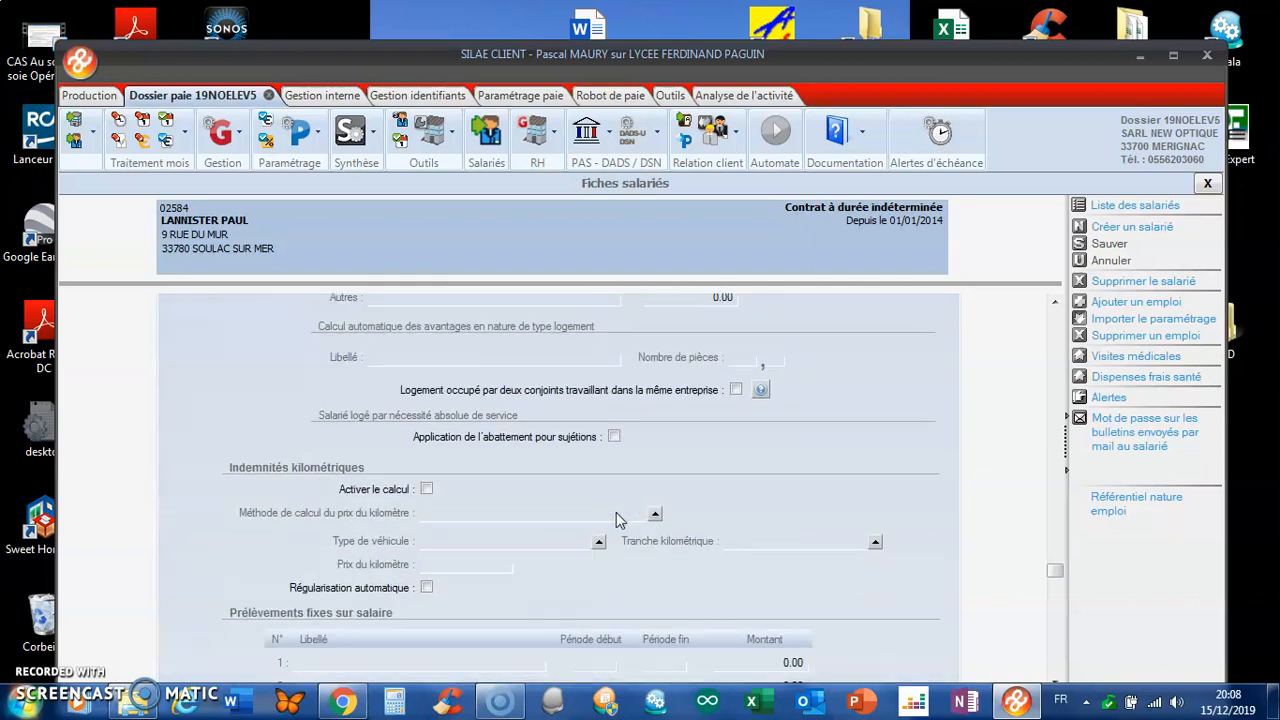
pyautogui.scroll(-3, 616, 519)
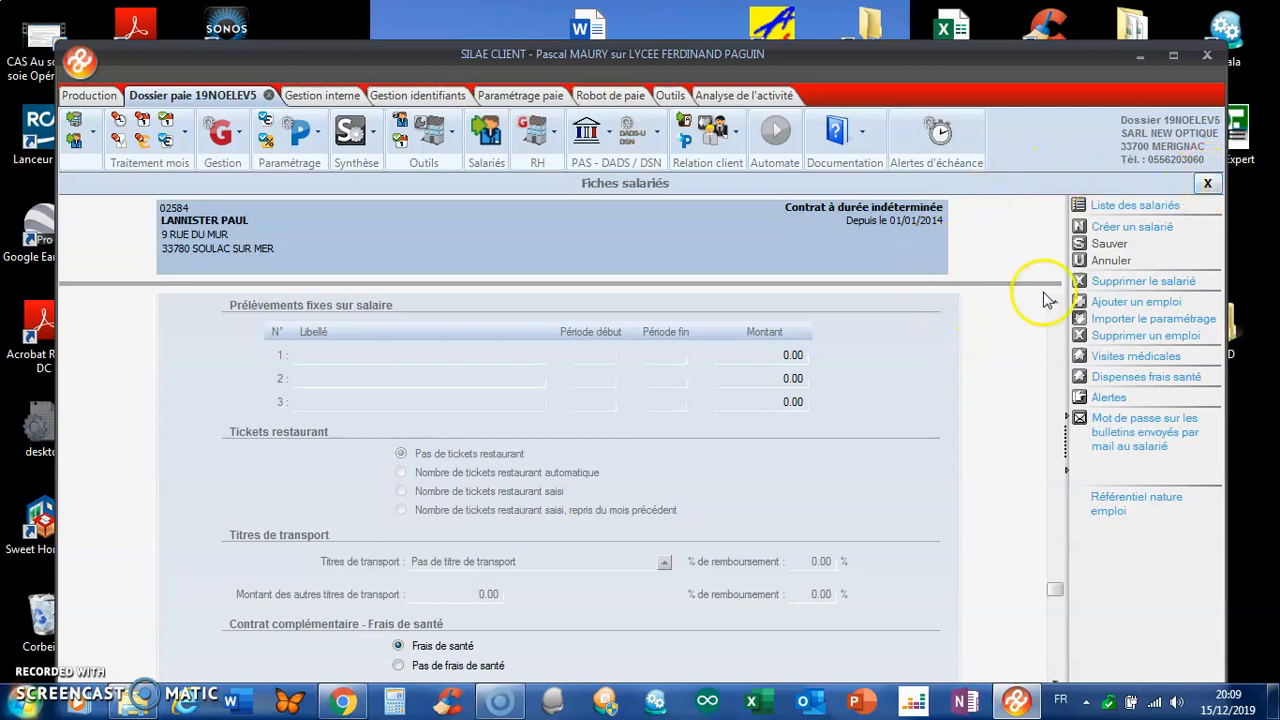
pyautogui.click(1208, 184)
pyautogui.click(1208, 184)
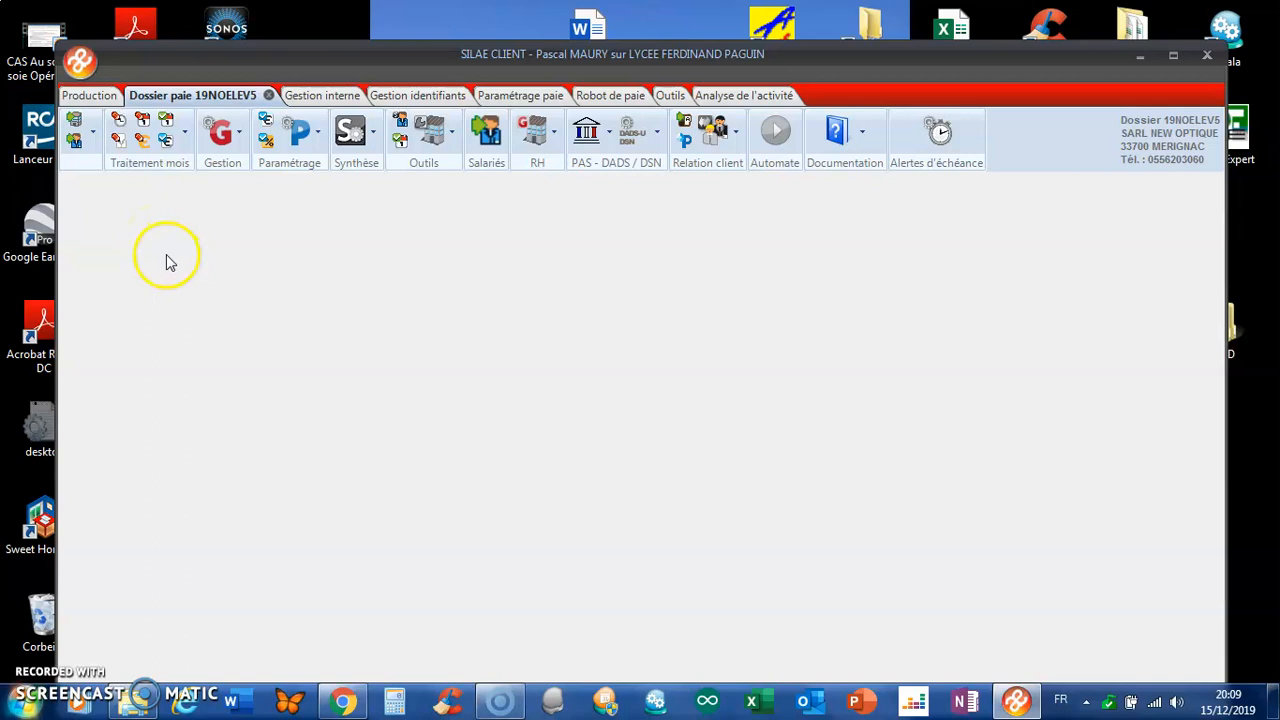
# Open the payroll progress status (Etat d'avancement) and delete the first employee's January 2018 payslip.
pyautogui.click(186, 130)
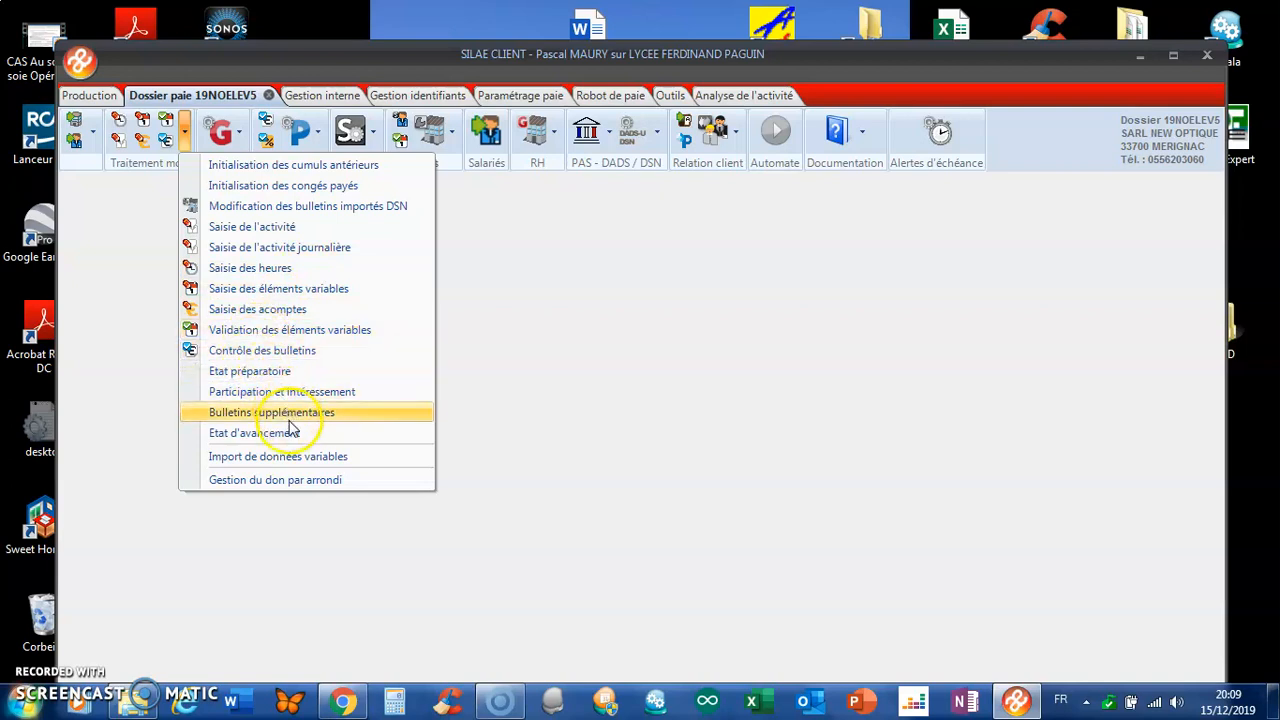
pyautogui.click(227, 436)
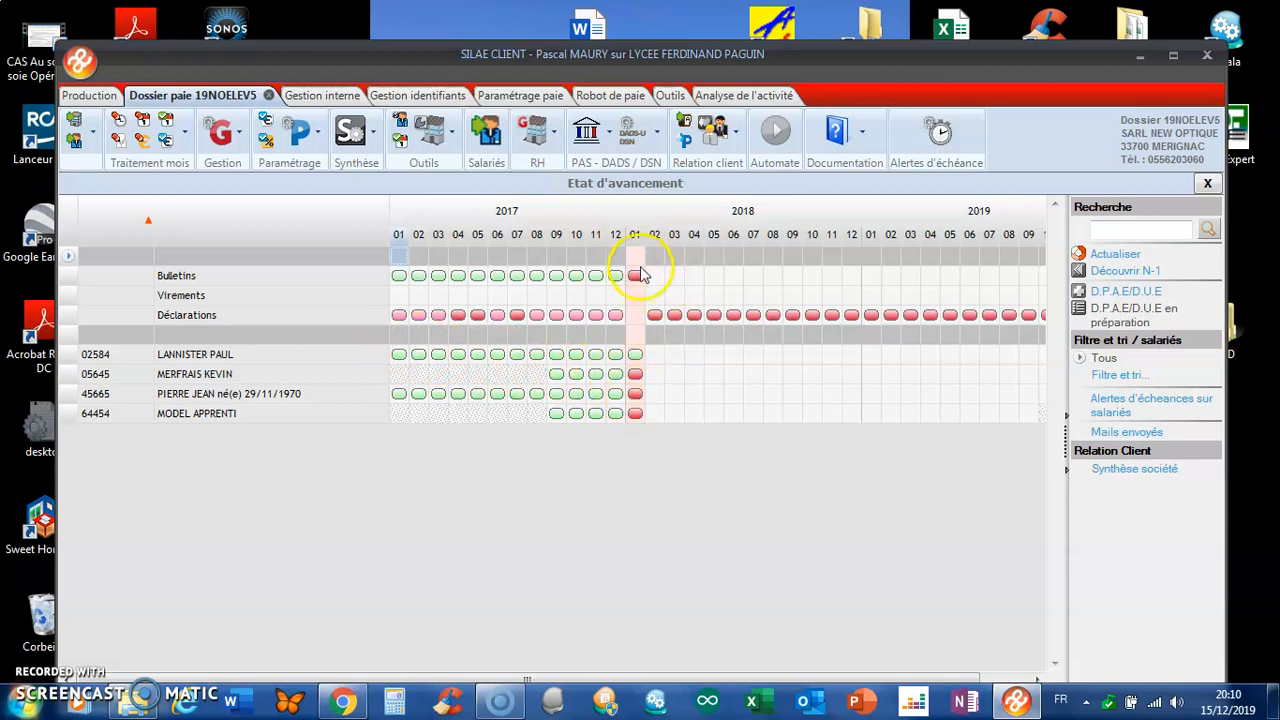
pyautogui.click(636, 358)
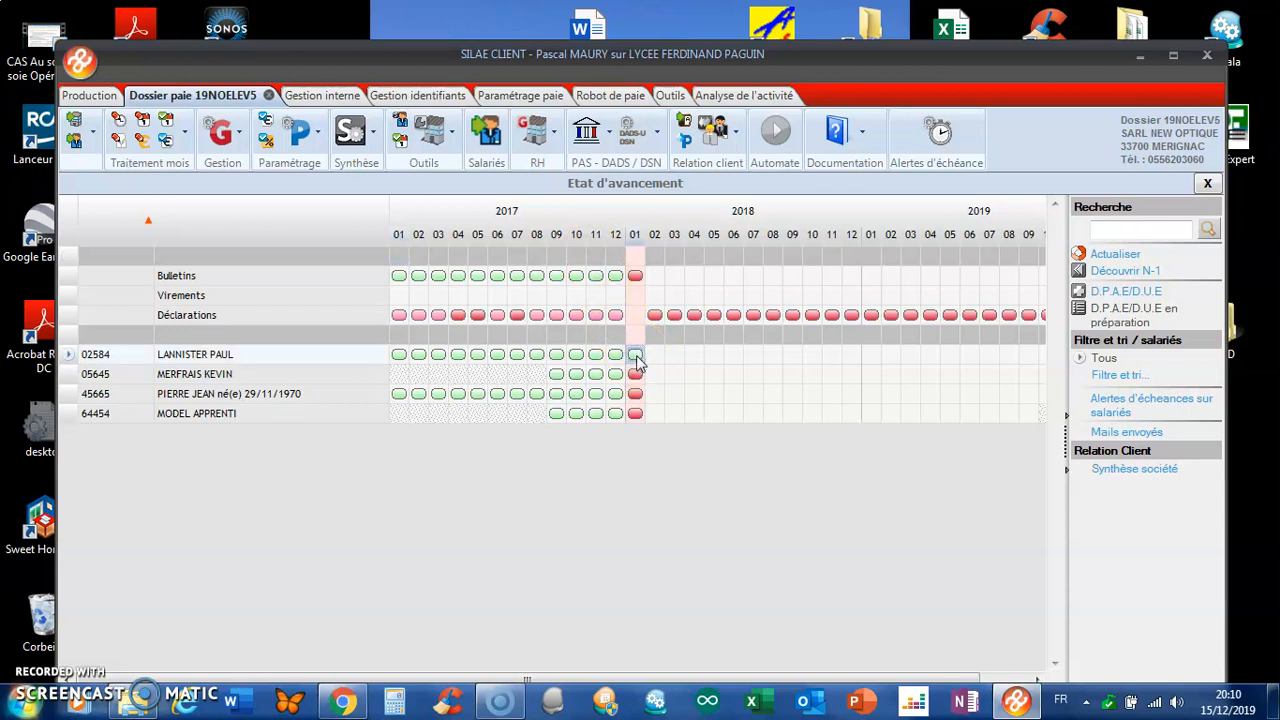
pyautogui.rightClick(636, 360)
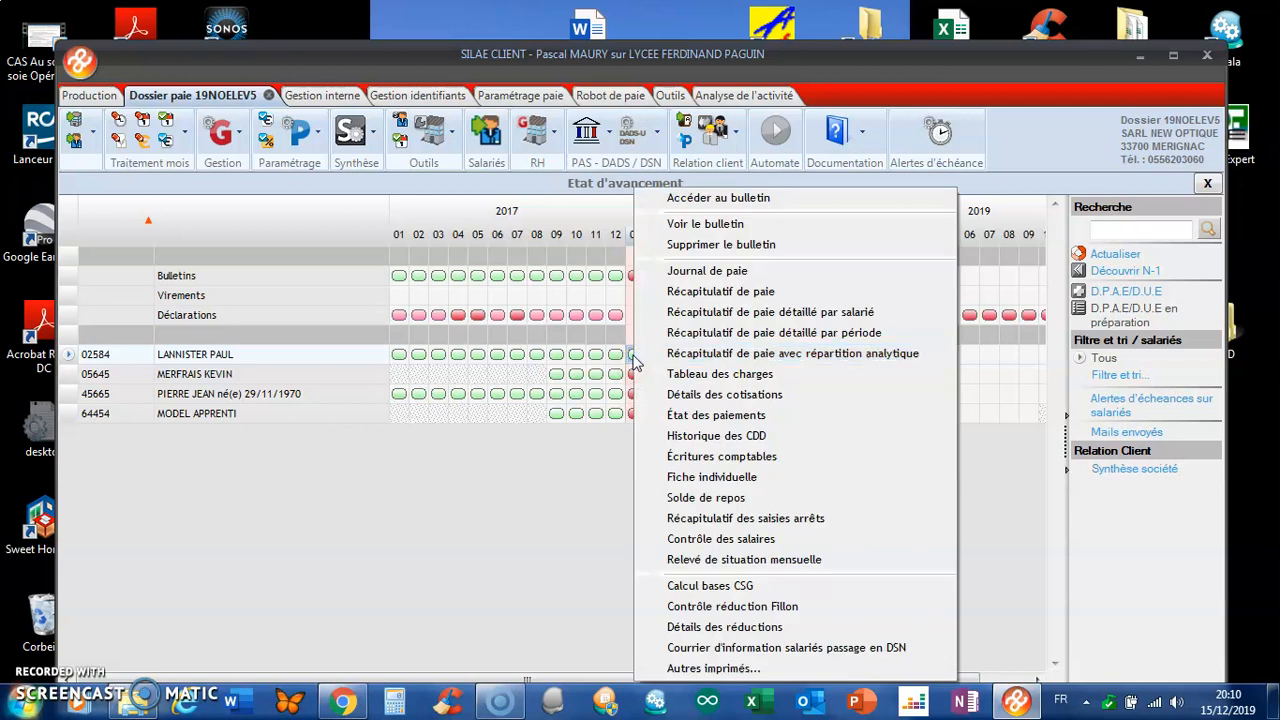
pyautogui.click(705, 244)
pyautogui.click(596, 472)
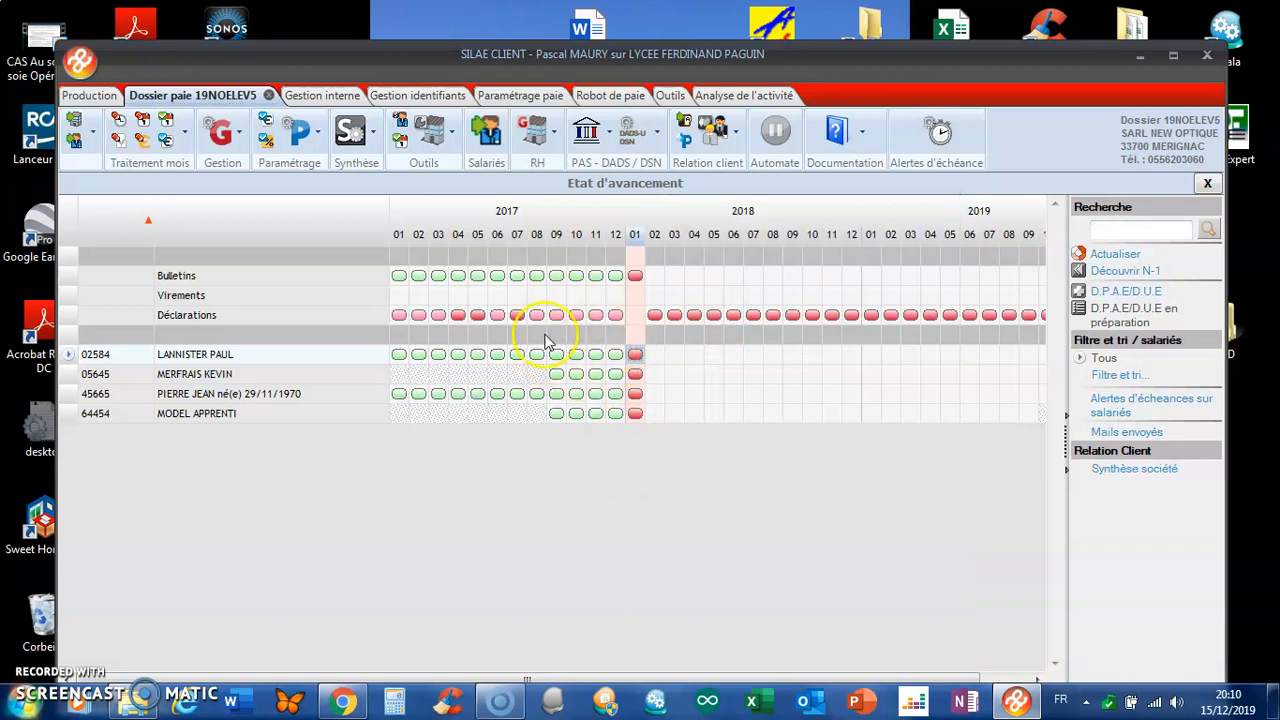
# Check the first employee's 25% overtime (HS 25) in the January 2018 hours entry, and return to the progress status.
pyautogui.click(185, 138)
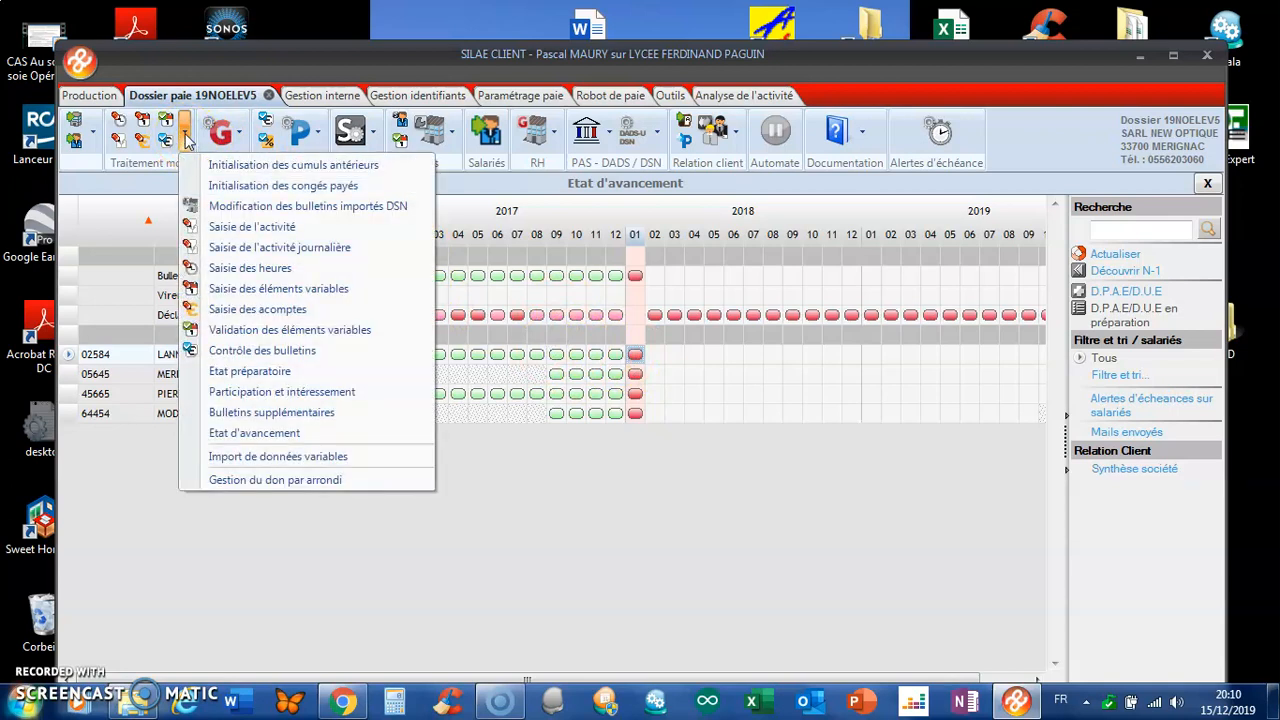
pyautogui.click(274, 270)
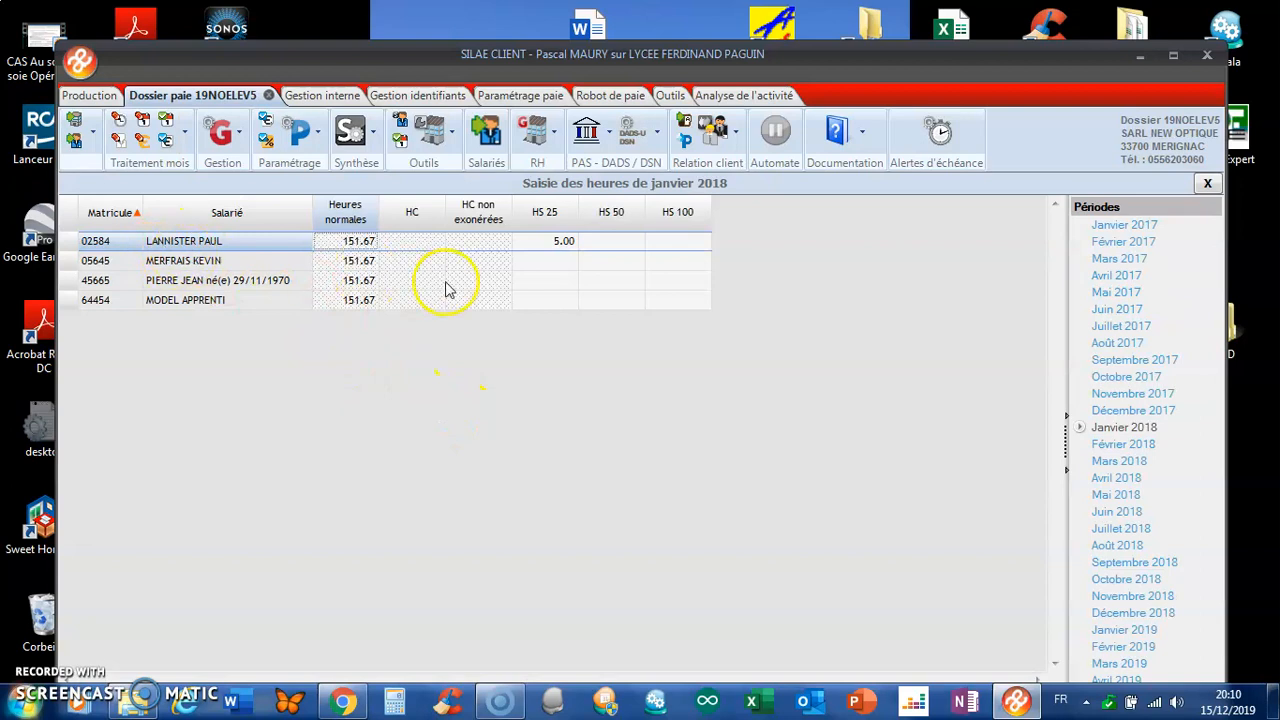
pyautogui.click(562, 245)
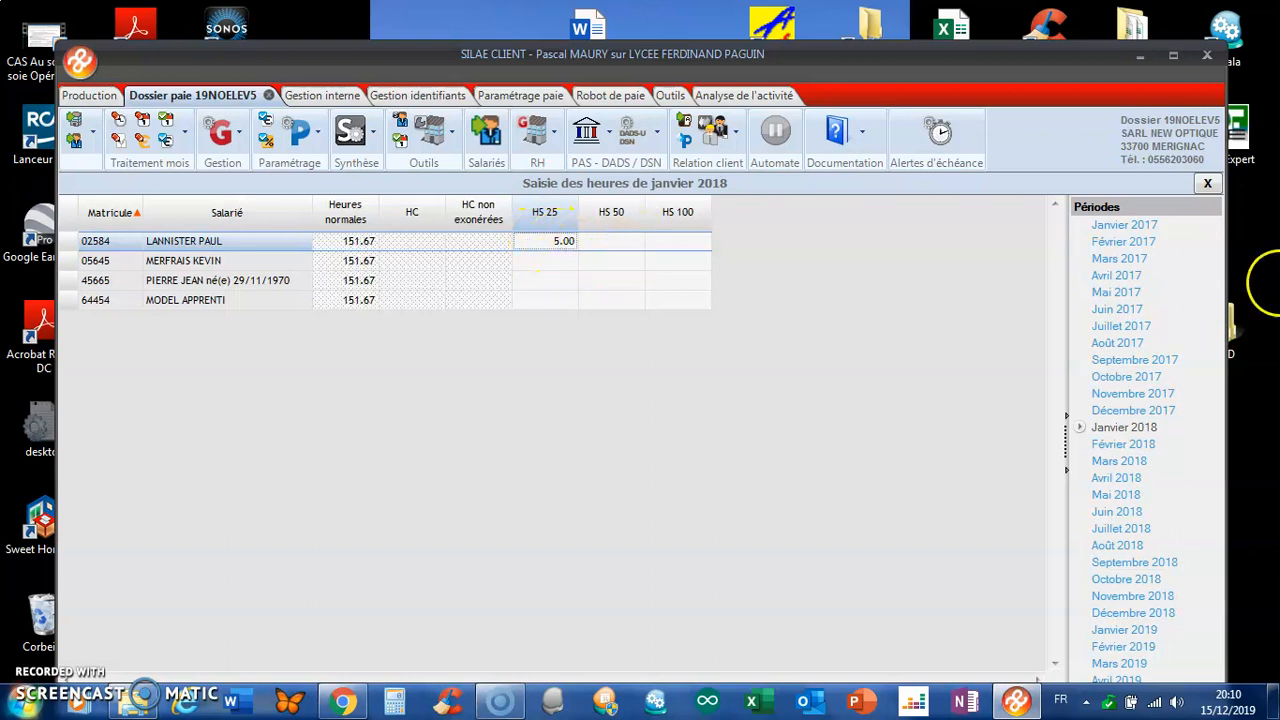
pyautogui.click(1208, 185)
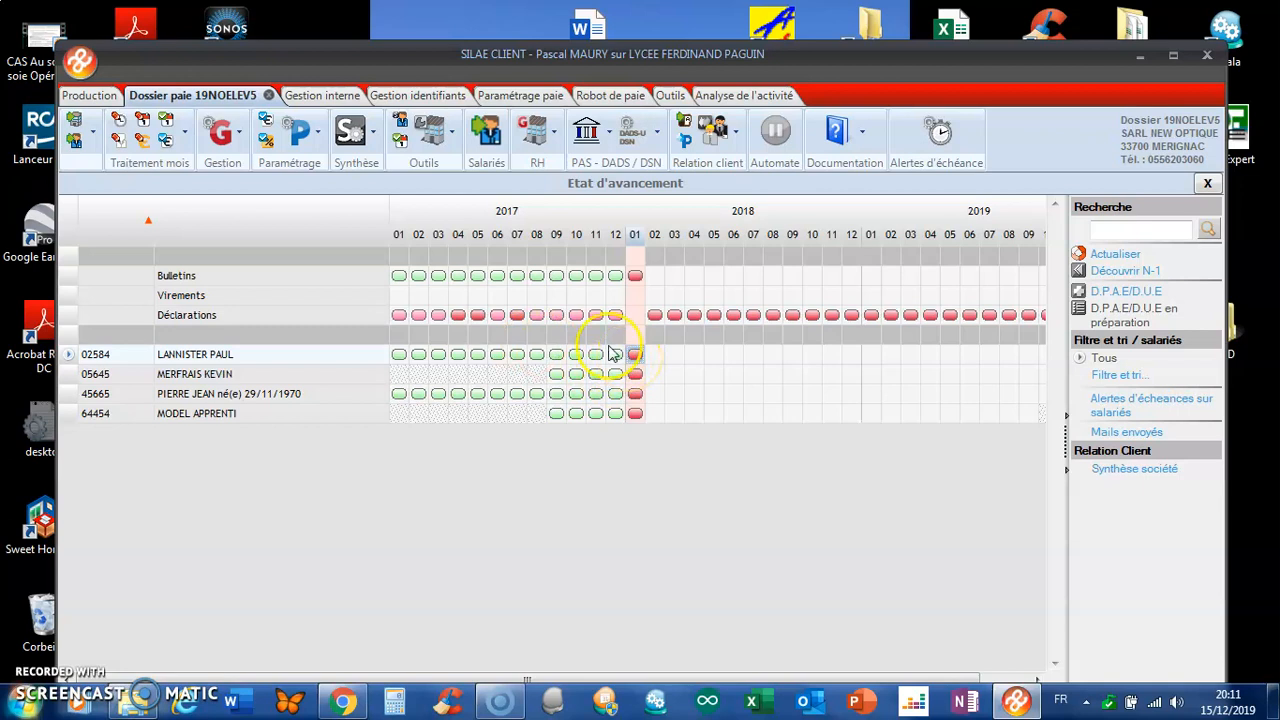
# Open the employee activity entry and add a non-occupational sickness absence (Maladie non professionnelle) from 17/01/2018 to 23/01/2018 for the first employee.
pyautogui.click(184, 137)
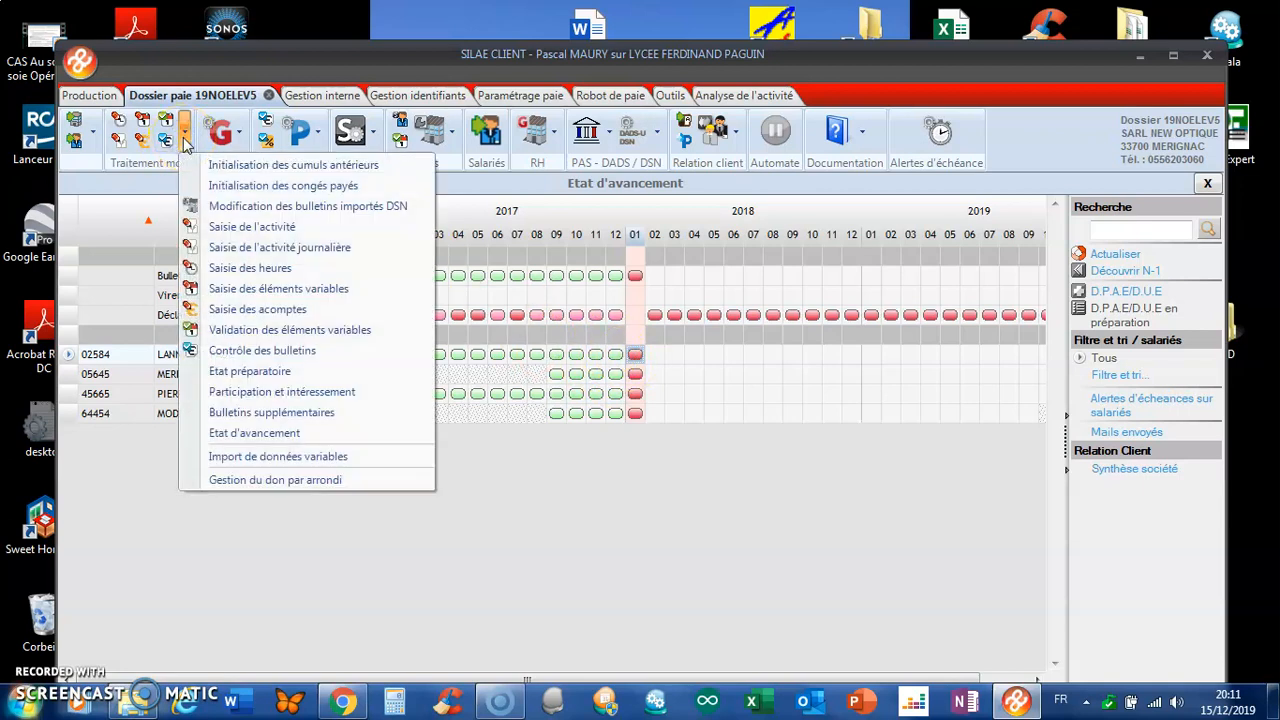
pyautogui.click(284, 229)
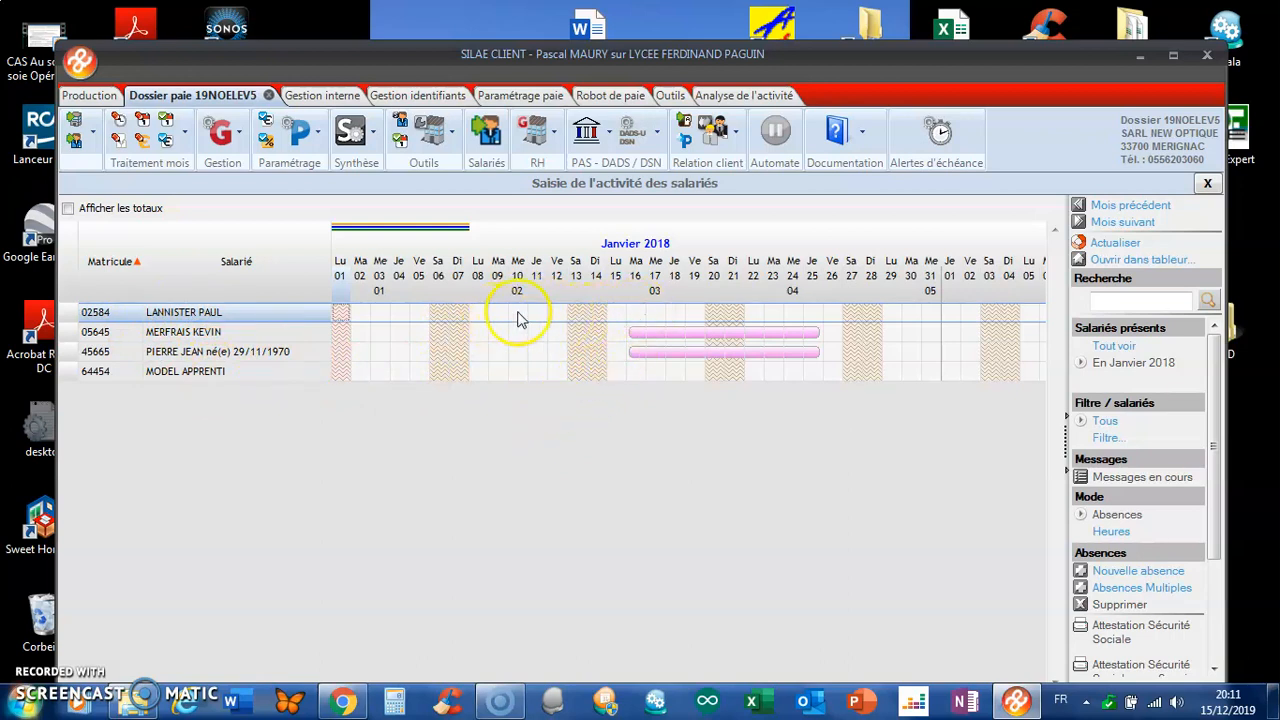
pyautogui.click(653, 318)
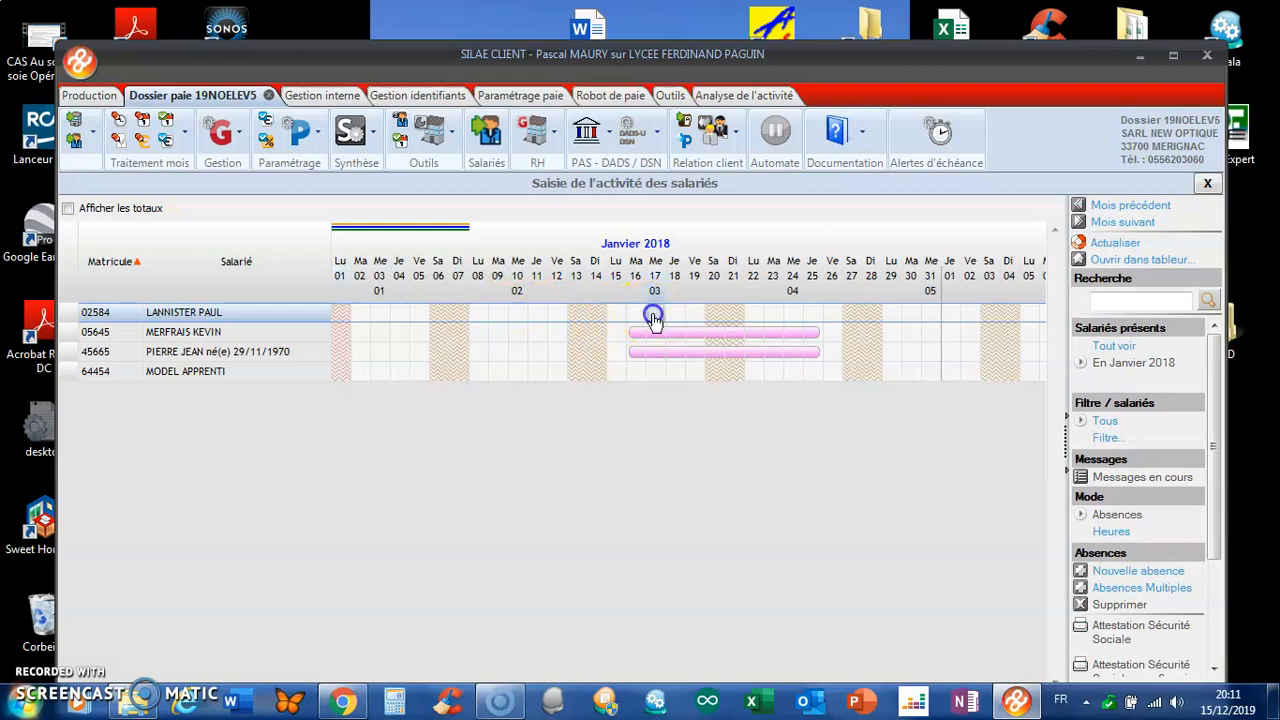
pyautogui.moveTo(660, 318); pyautogui.dragTo(610, 333)
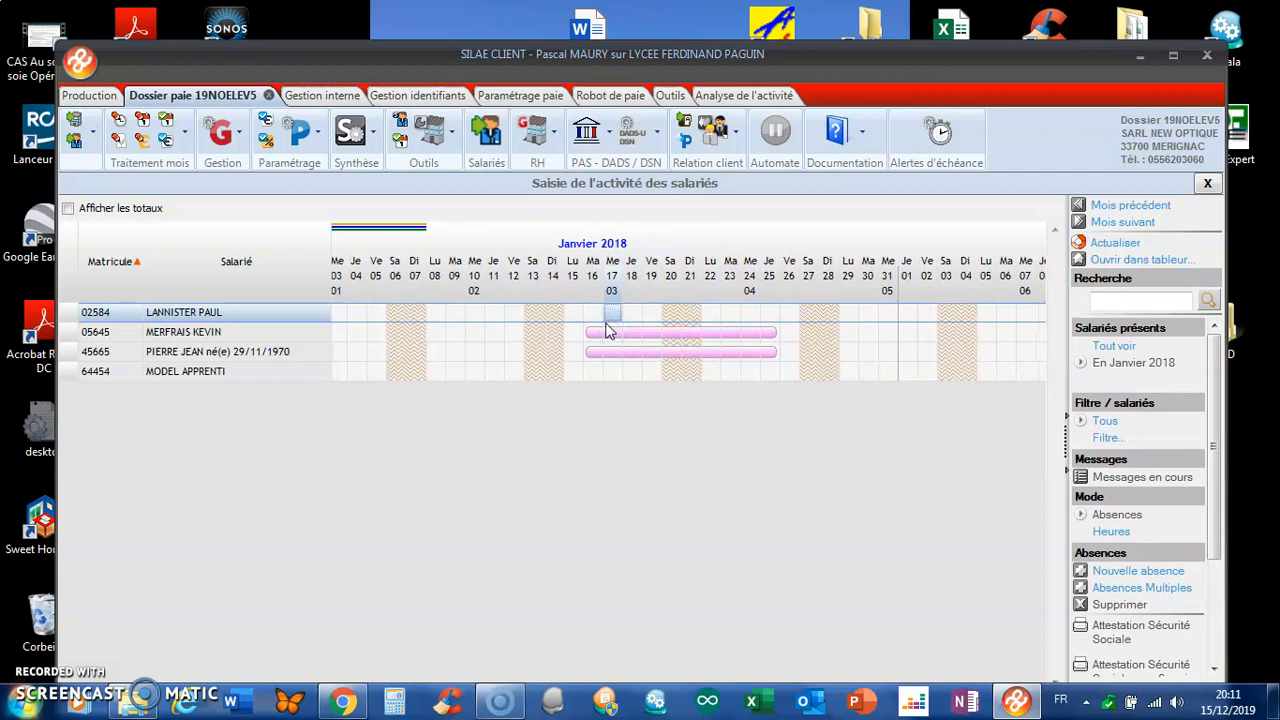
pyautogui.moveTo(727, 320); pyautogui.dragTo(709, 320)
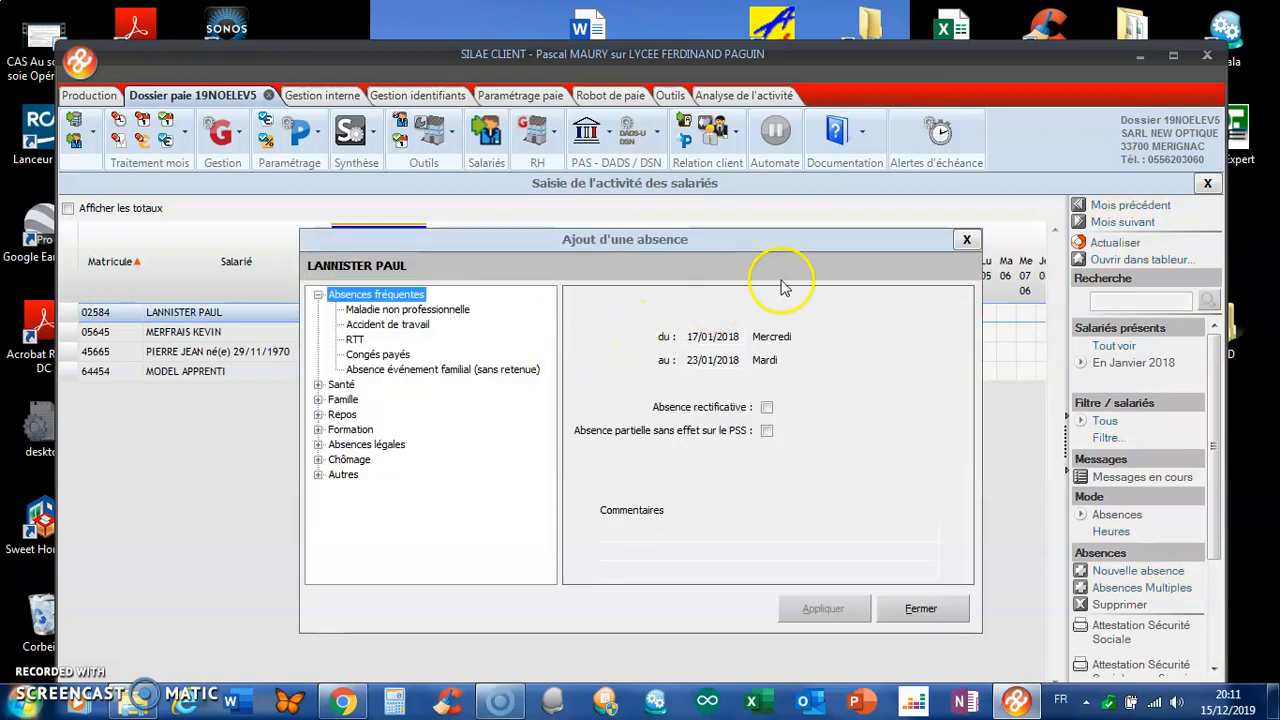
pyautogui.click(375, 310)
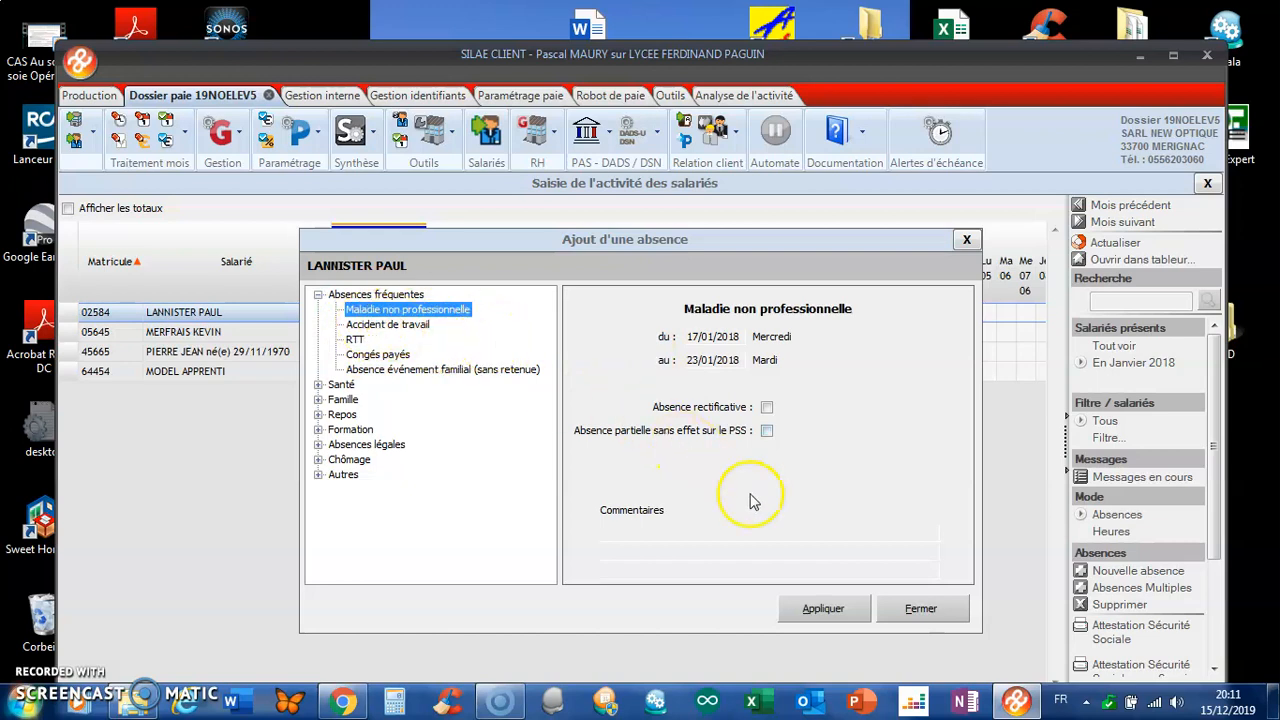
pyautogui.click(823, 610)
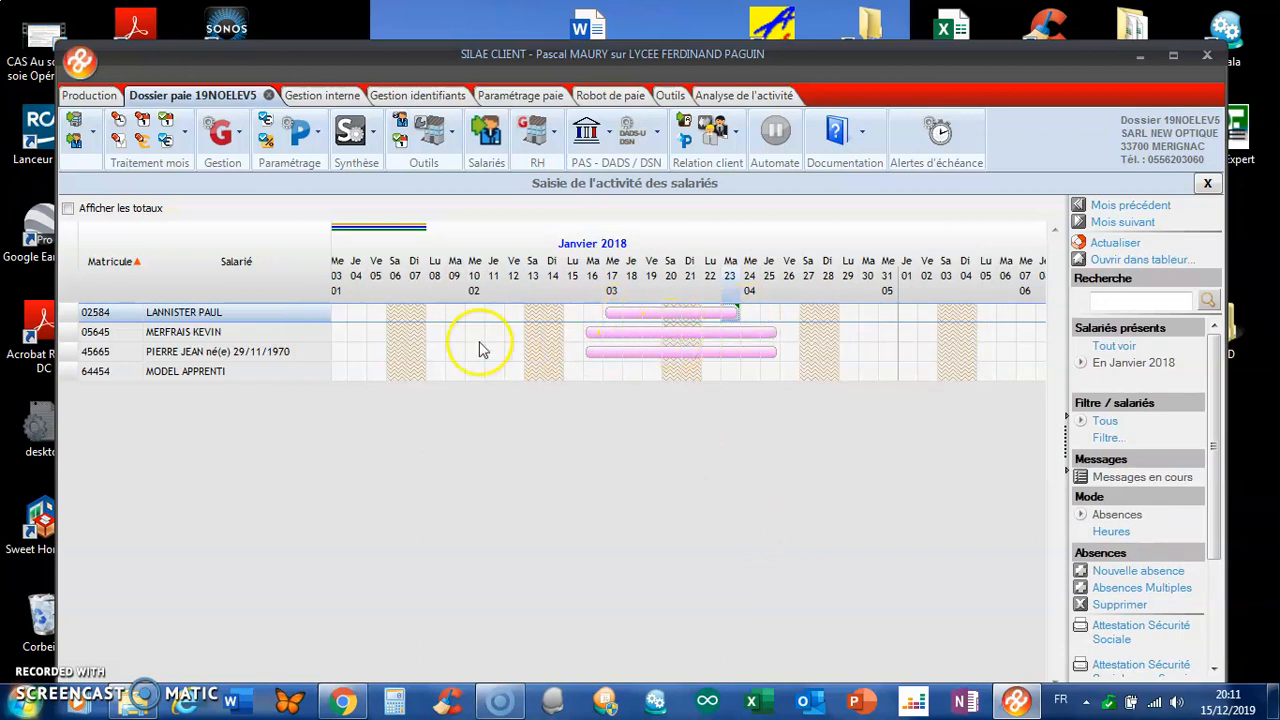
# Add a paid leave absence (Congés payés) from 09/01/2018 to 10/01/2018 for the first employee.
pyautogui.click(457, 314)
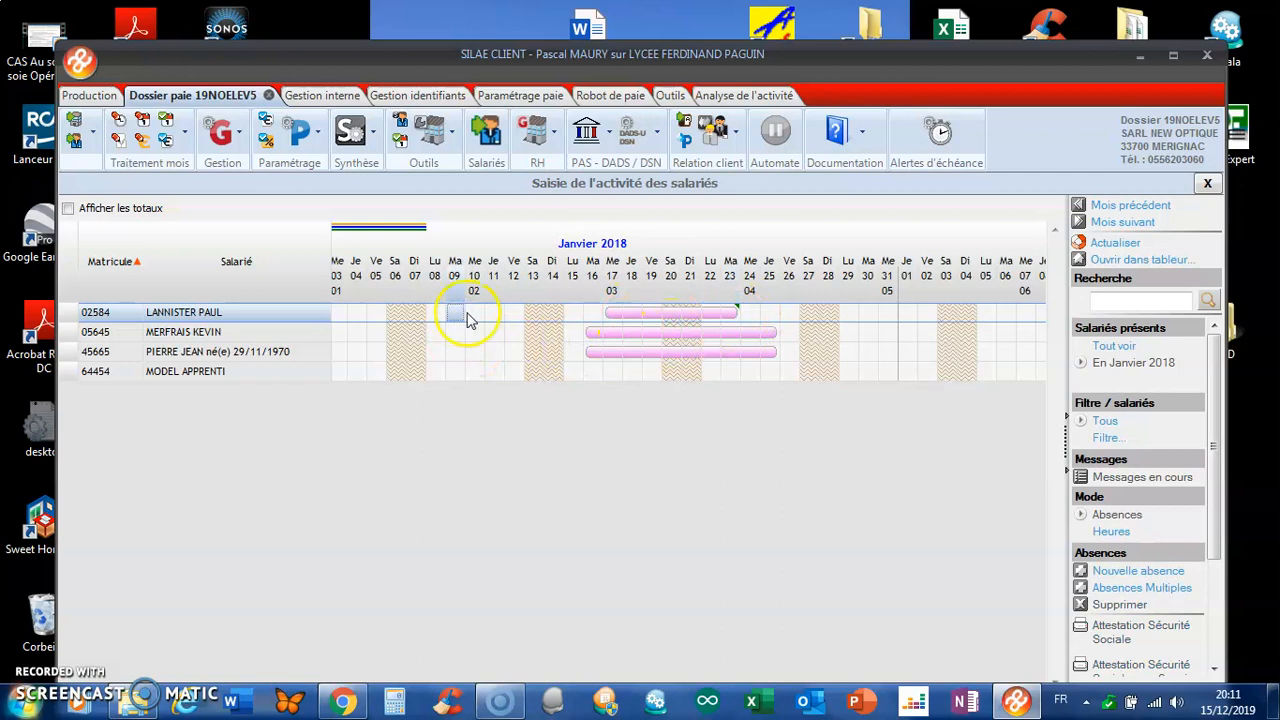
pyautogui.moveTo(477, 322); pyautogui.dragTo(477, 322)
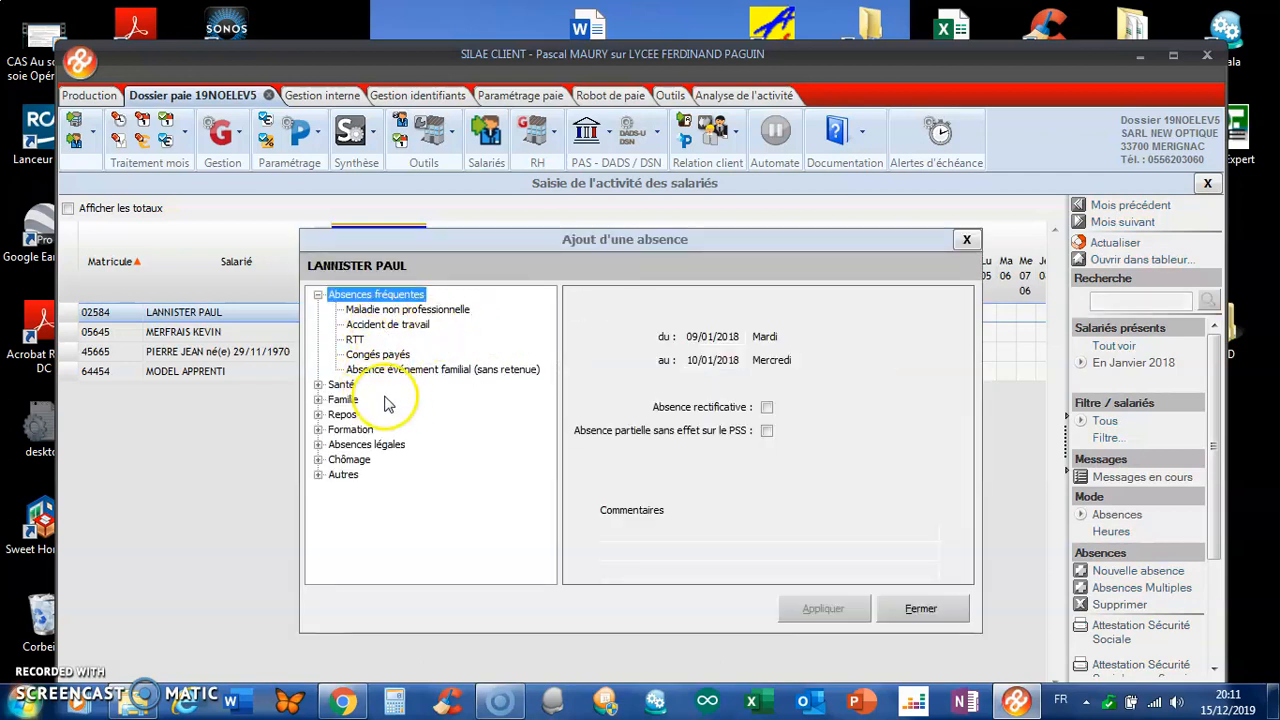
pyautogui.click(377, 355)
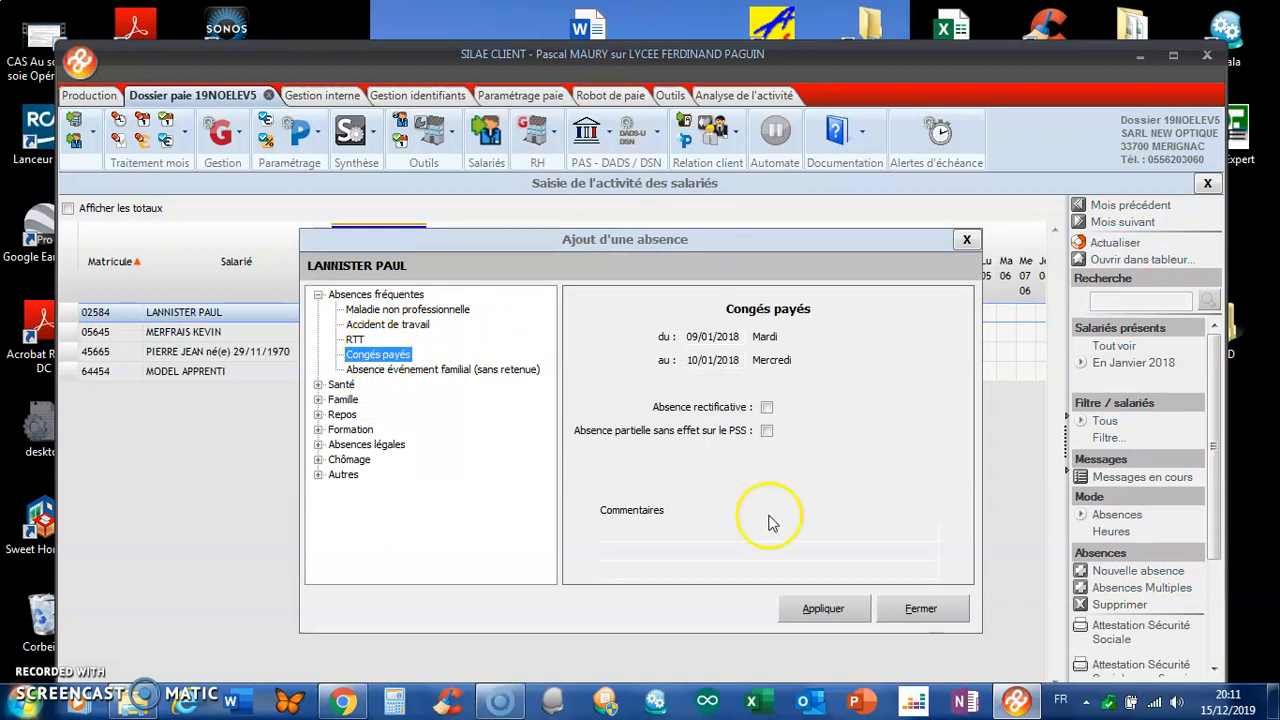
pyautogui.click(824, 608)
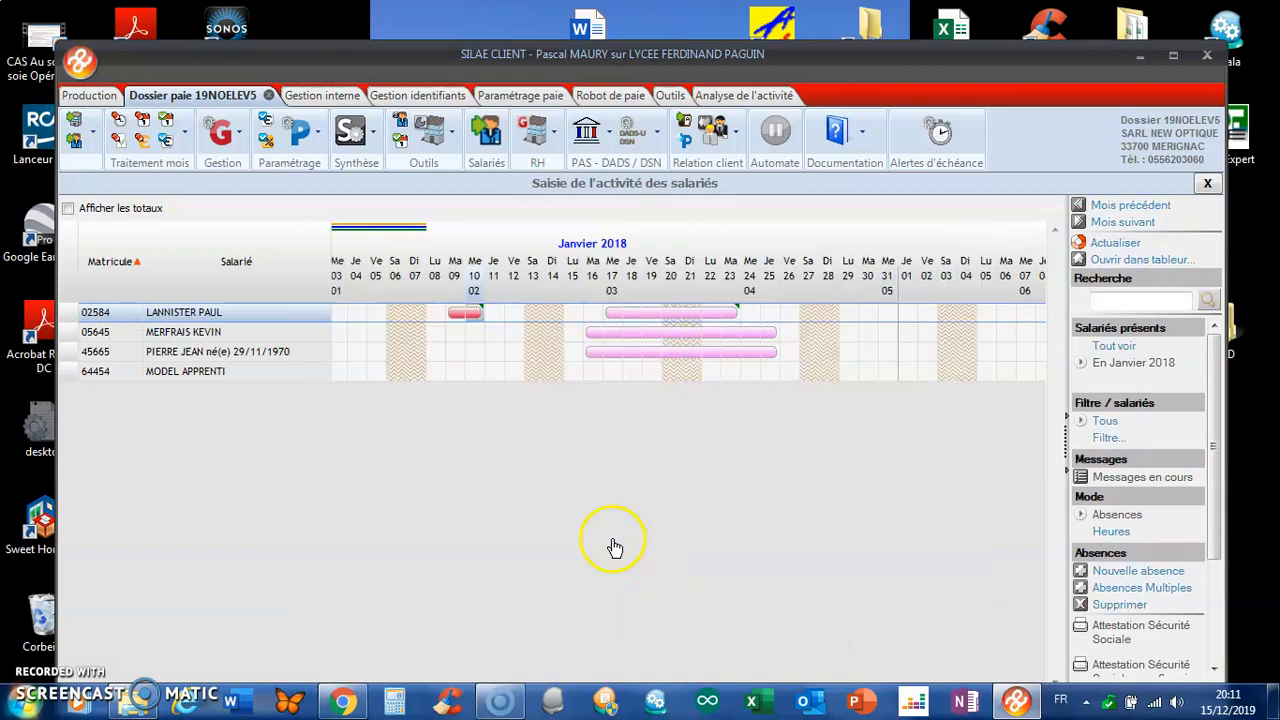
# Check the options and details of the first employee's paid leave of 9 to 10 January 2018, and delete that absence.
pyautogui.rightClick(460, 318)
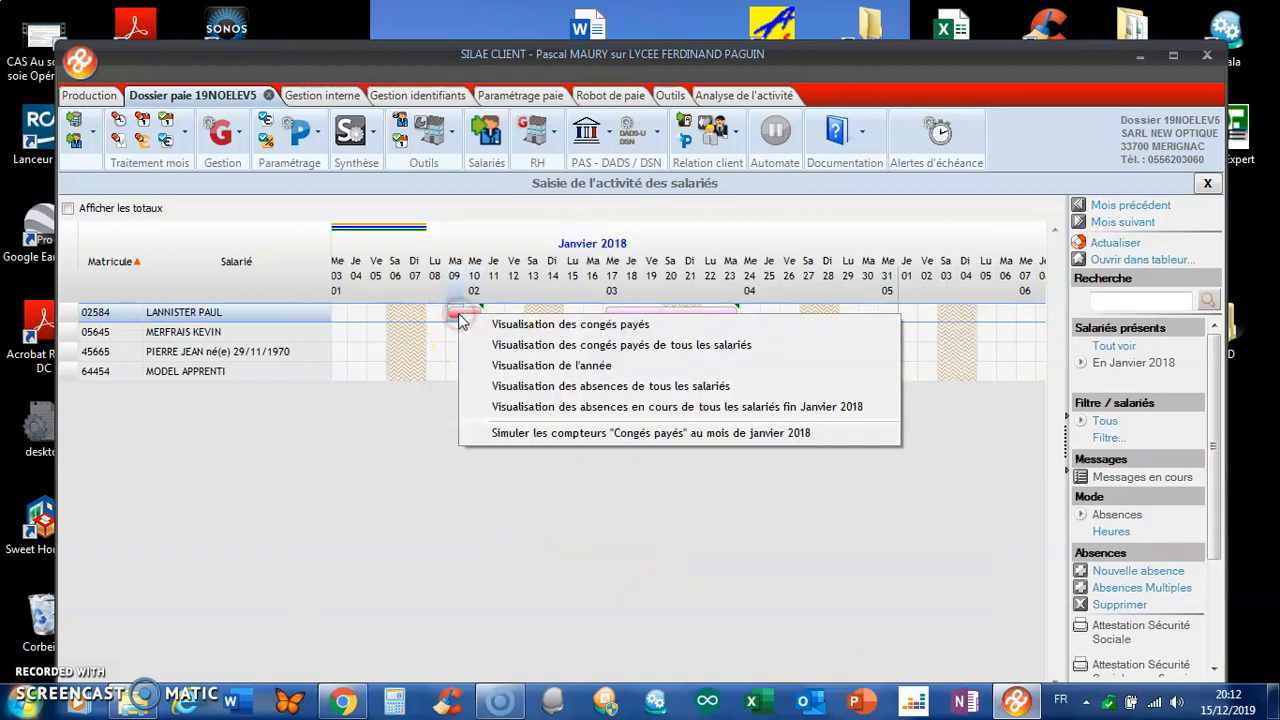
pyautogui.click(459, 317)
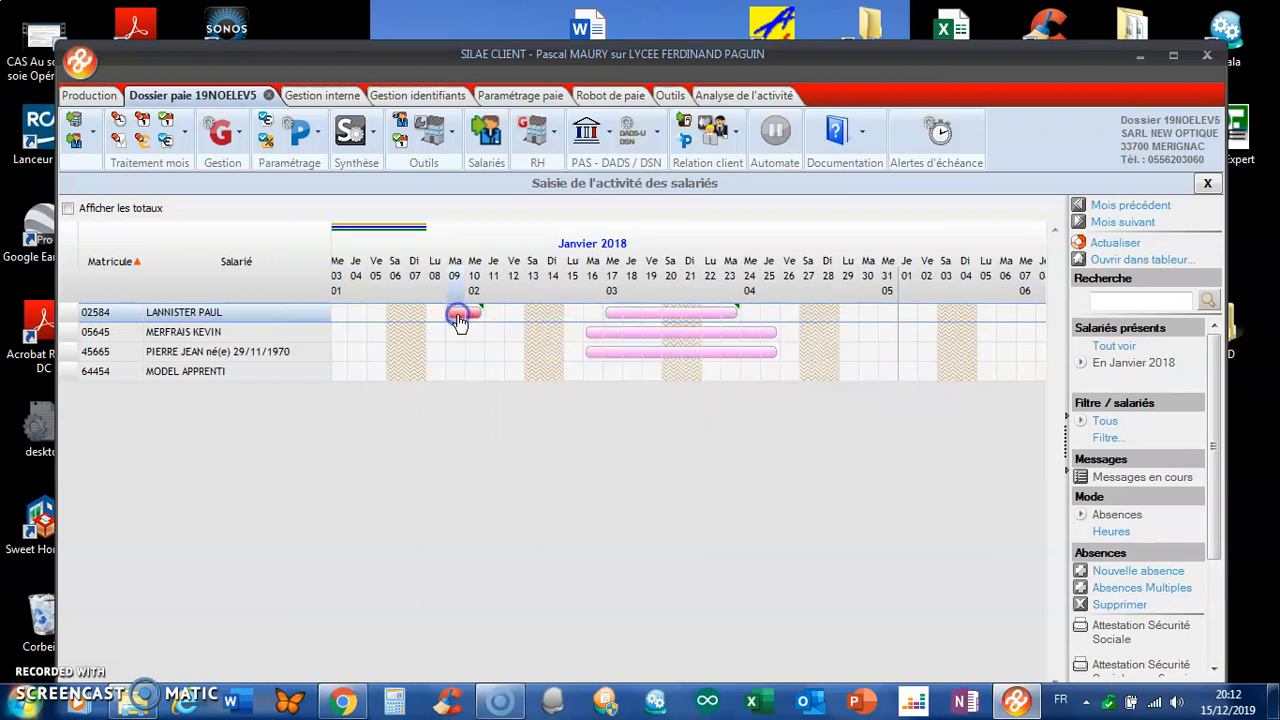
pyautogui.doubleClick(458, 317)
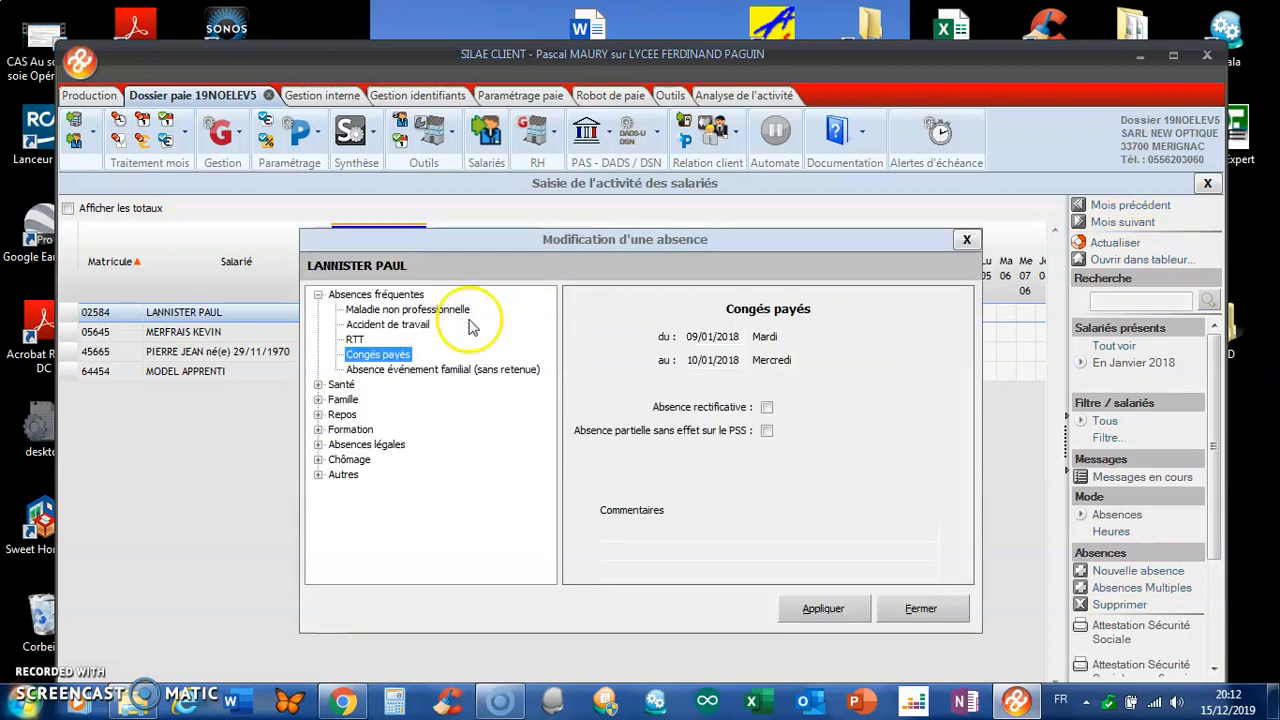
pyautogui.click(920, 609)
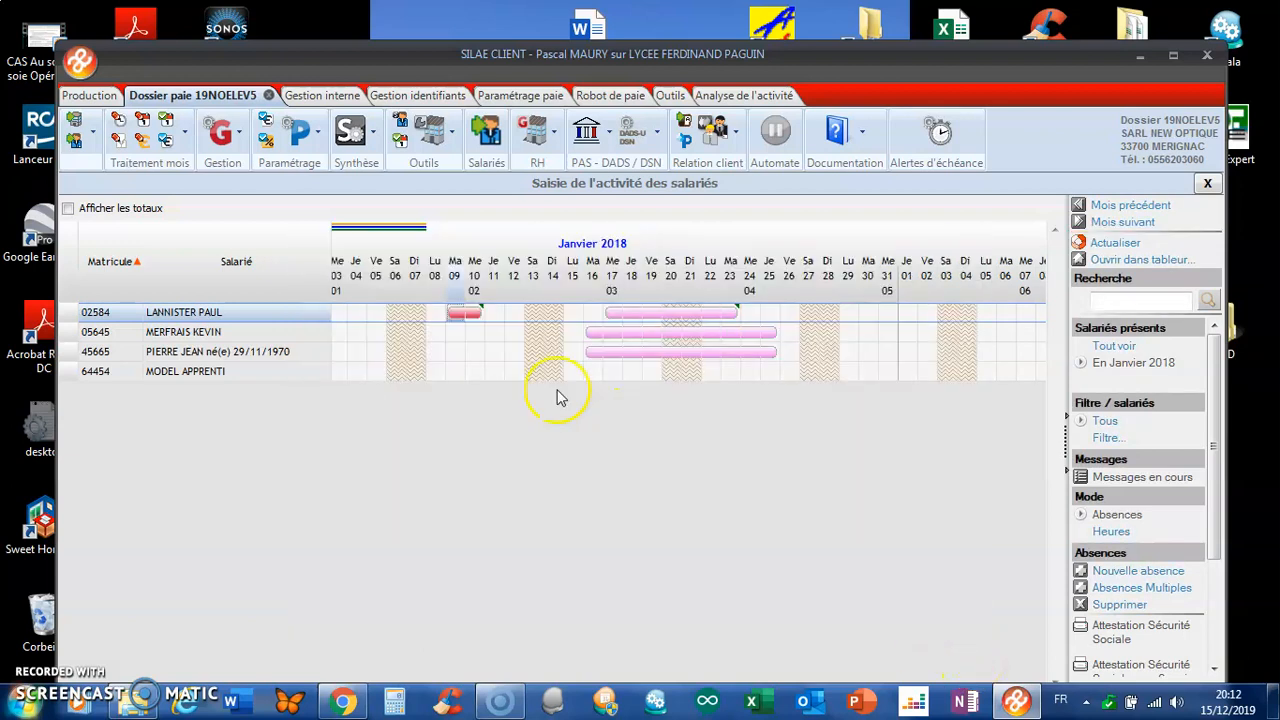
pyautogui.rightClick(479, 319)
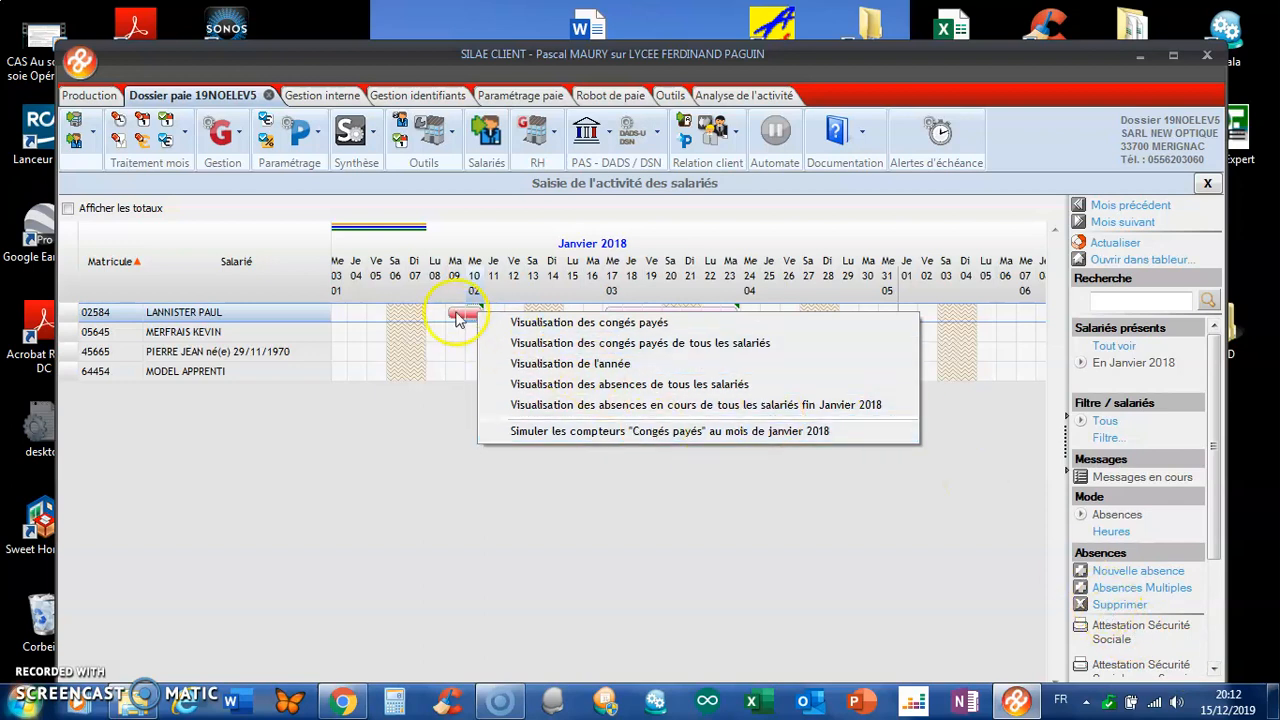
pyautogui.click(618, 470)
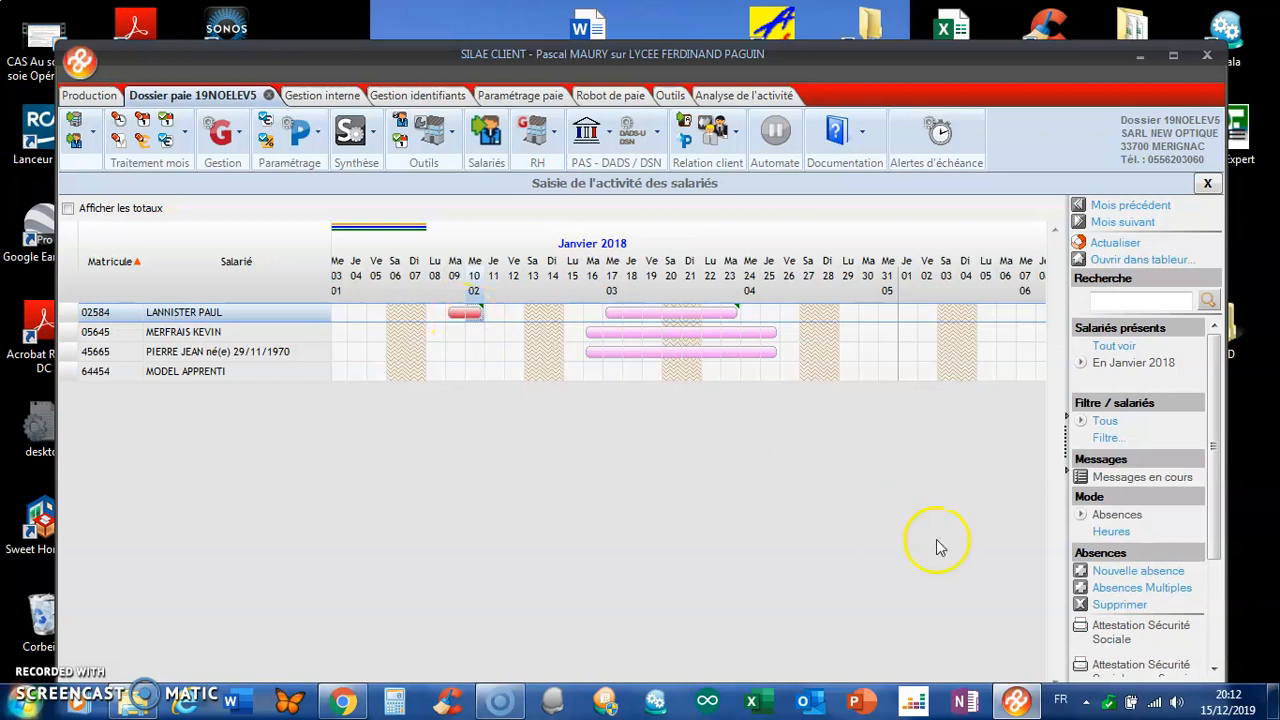
pyautogui.click(1110, 606)
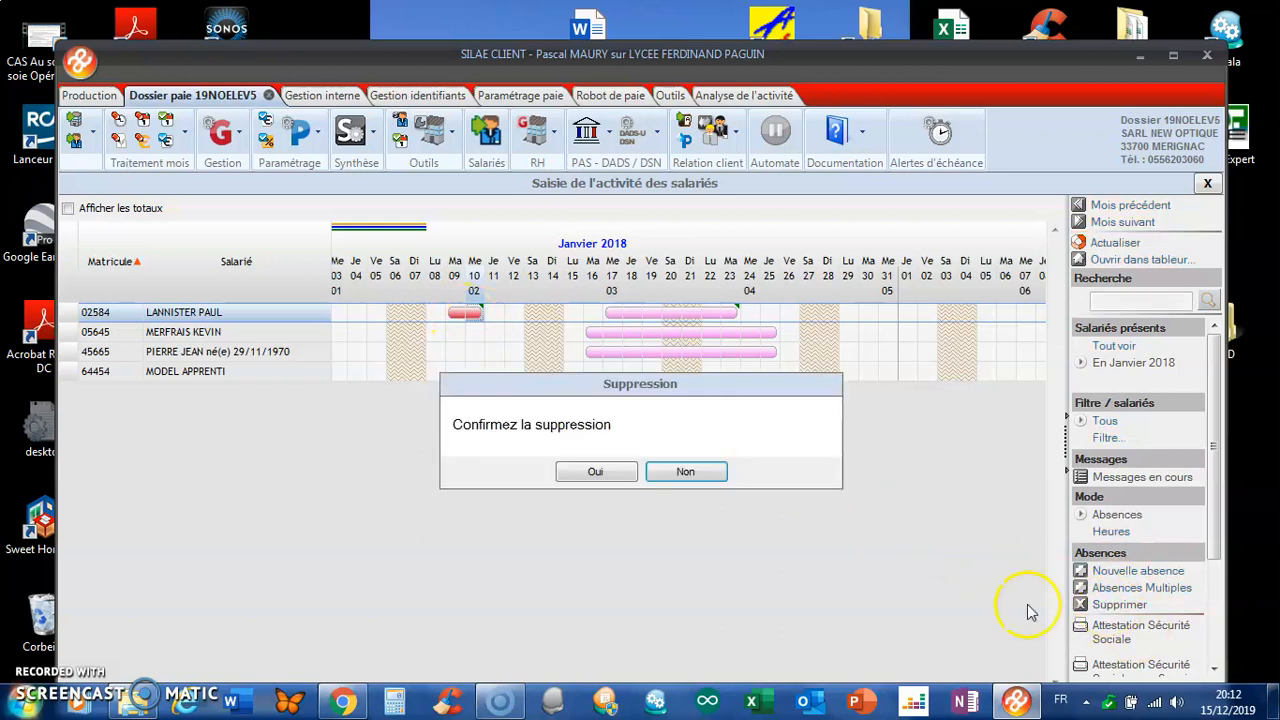
pyautogui.click(597, 472)
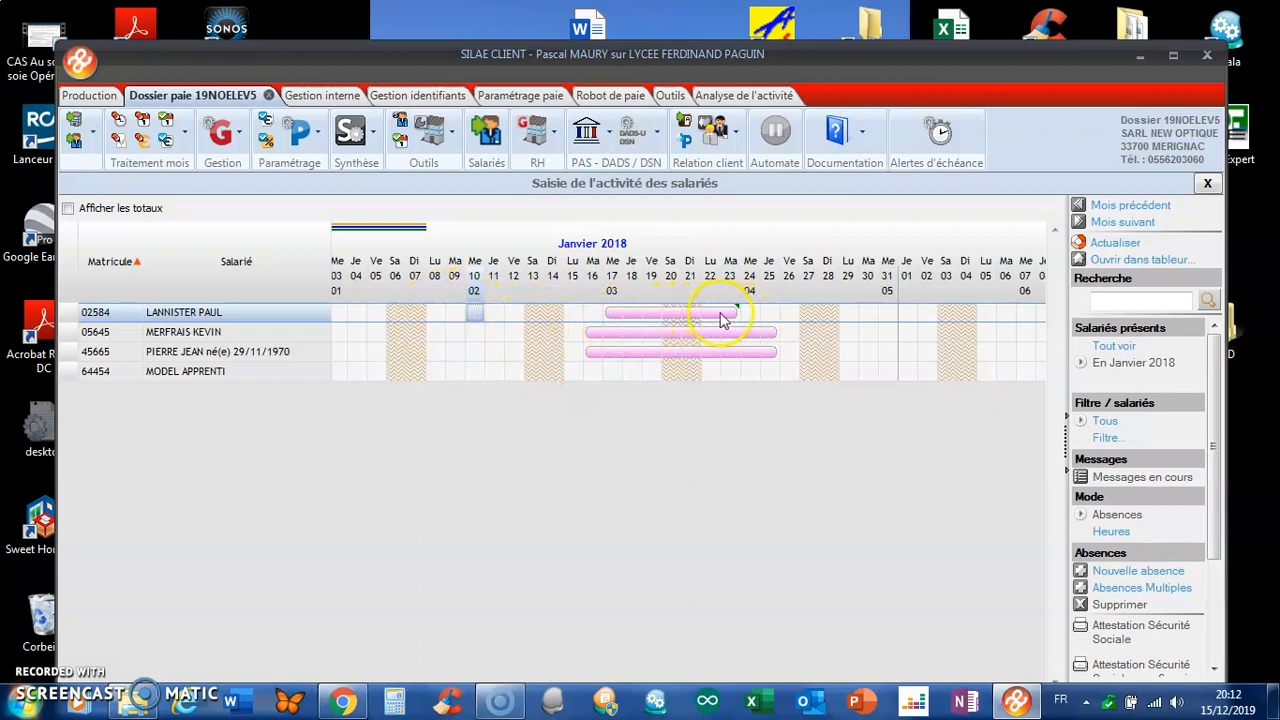
# Return to the progress status and calculate the first employee's January 2018 payslip.
pyautogui.click(1209, 184)
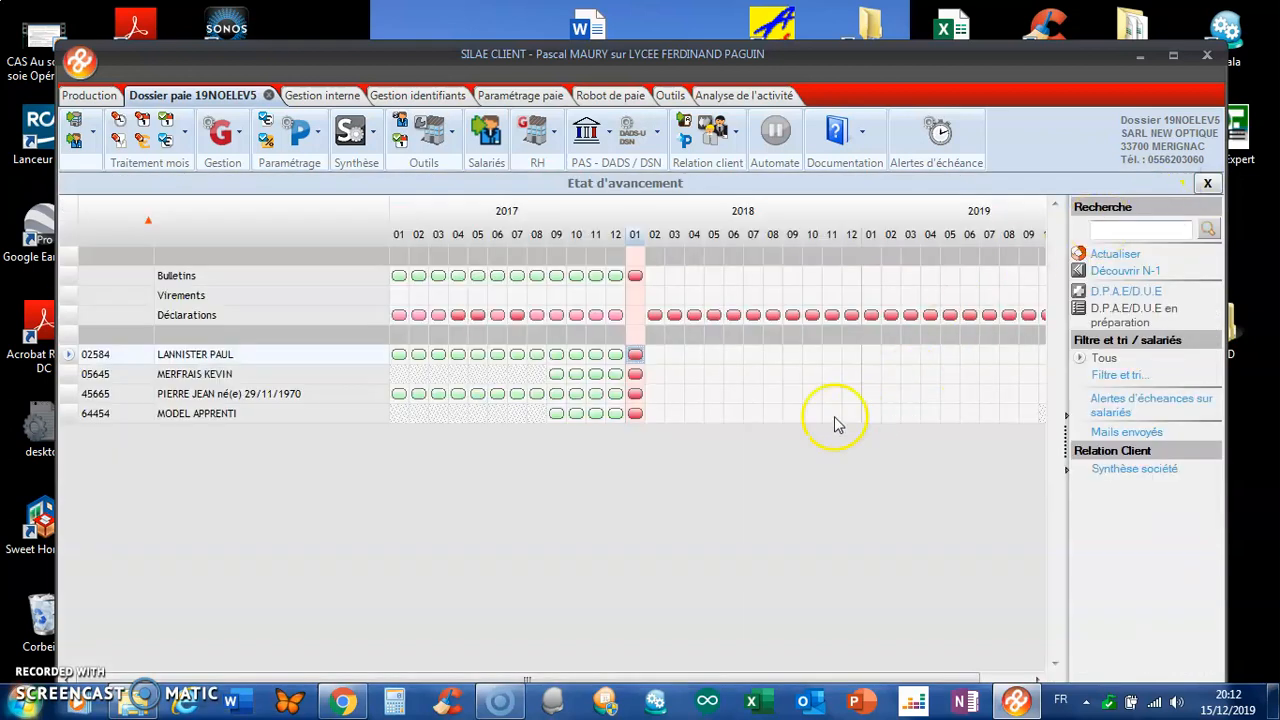
pyautogui.click(634, 356)
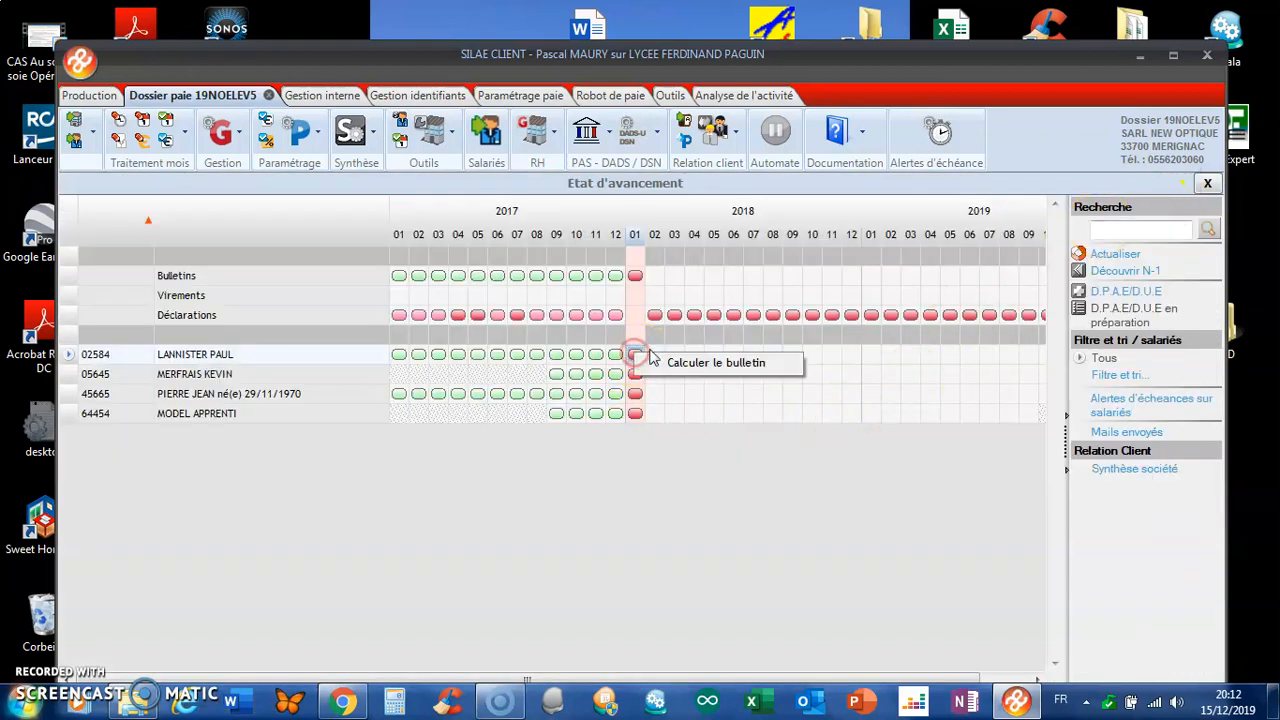
pyautogui.click(668, 362)
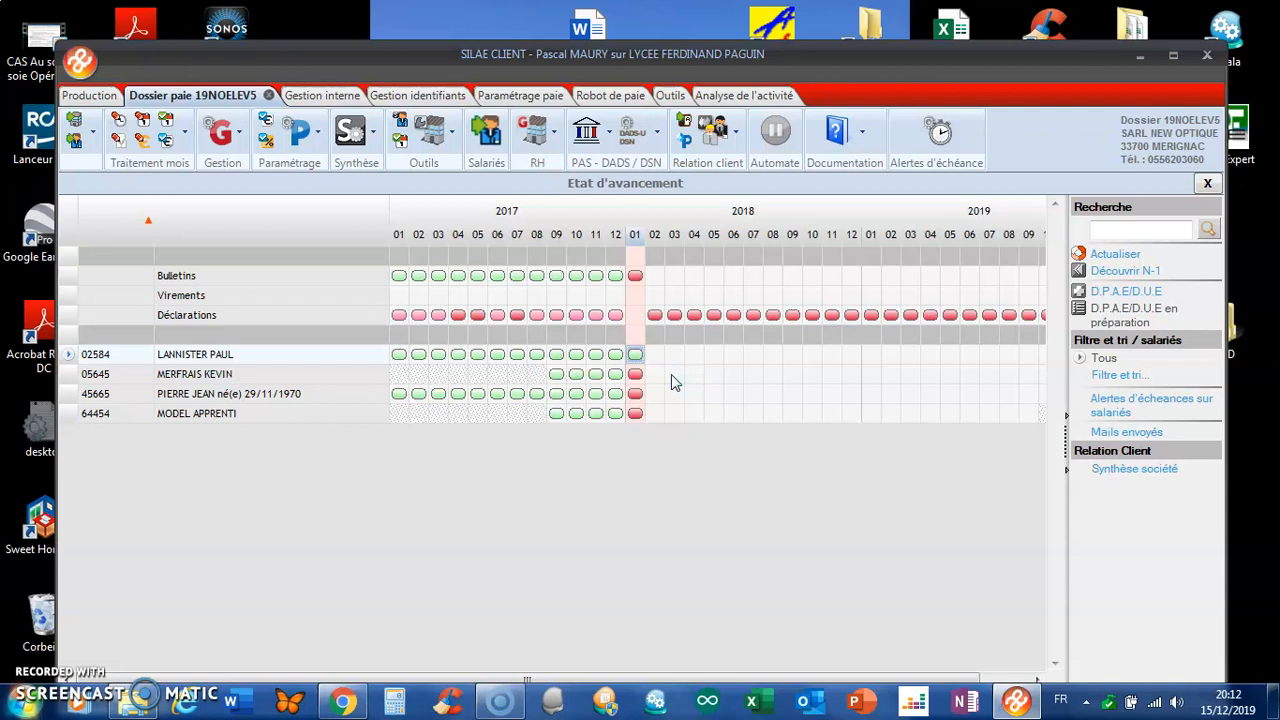
# Open the first employee's January 2018 payslip and display its PDF version with the side panes hidden.
pyautogui.click(635, 355)
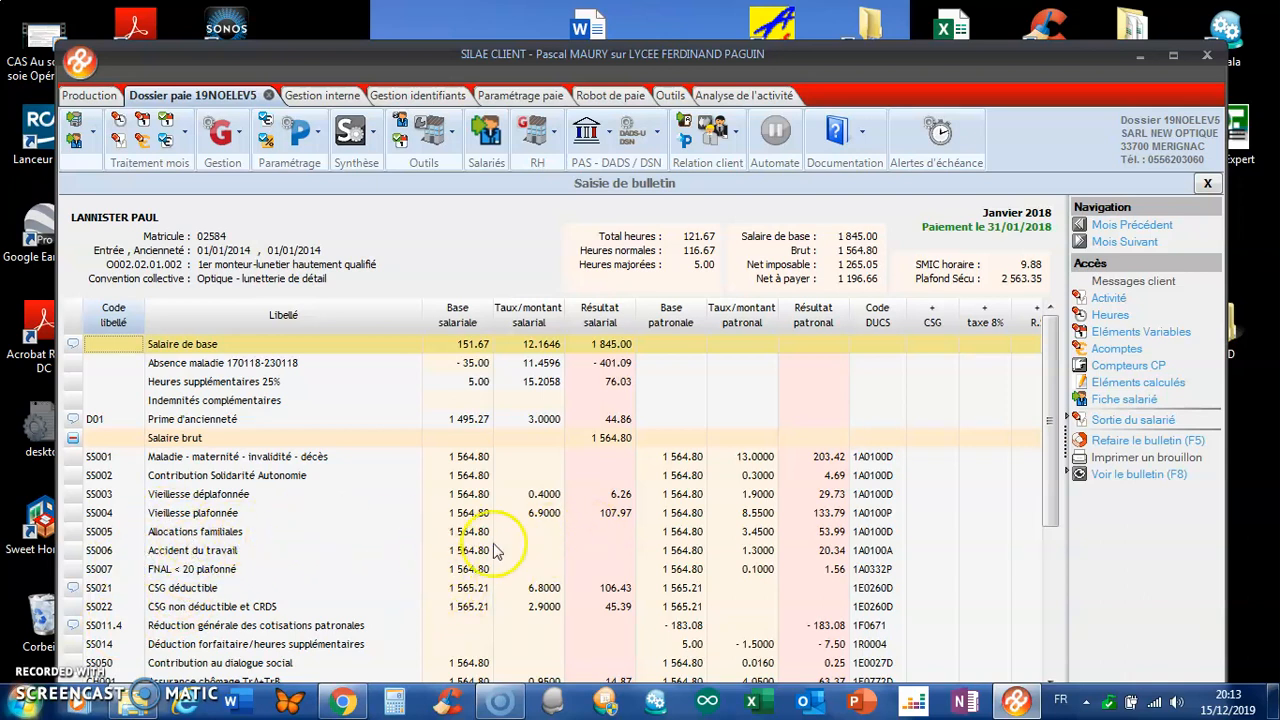
pyautogui.click(1131, 477)
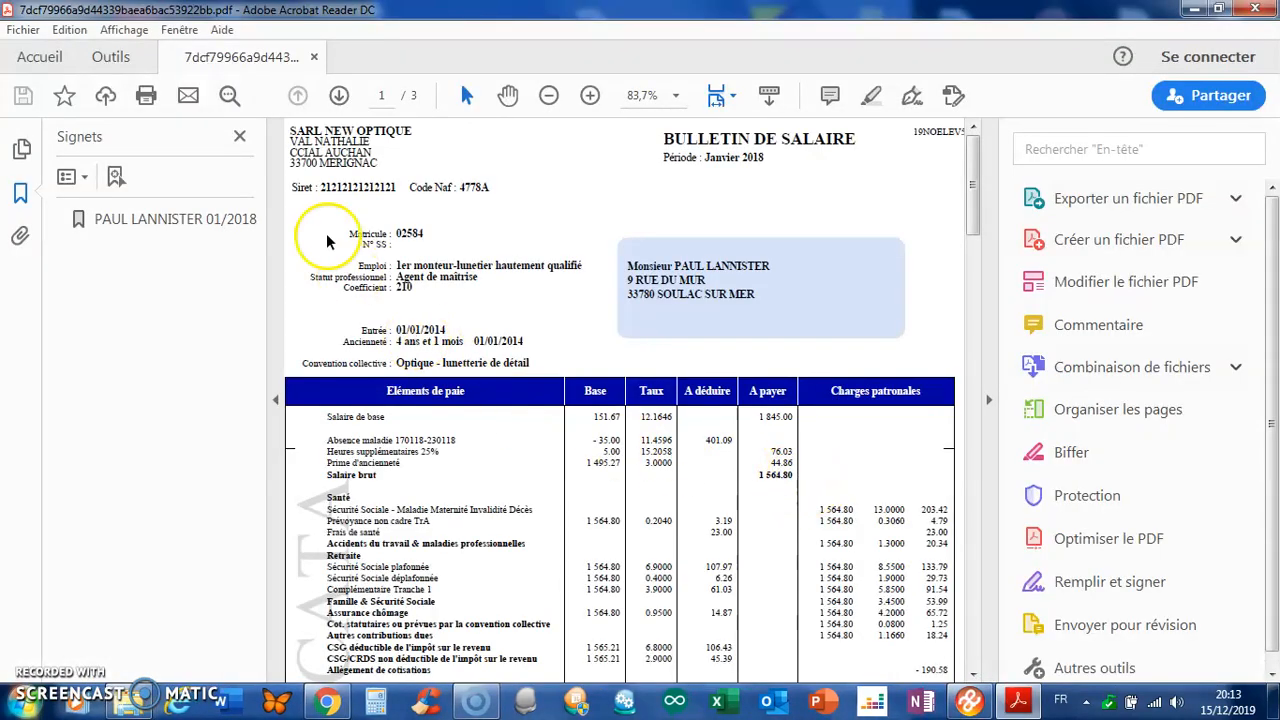
pyautogui.click(239, 136)
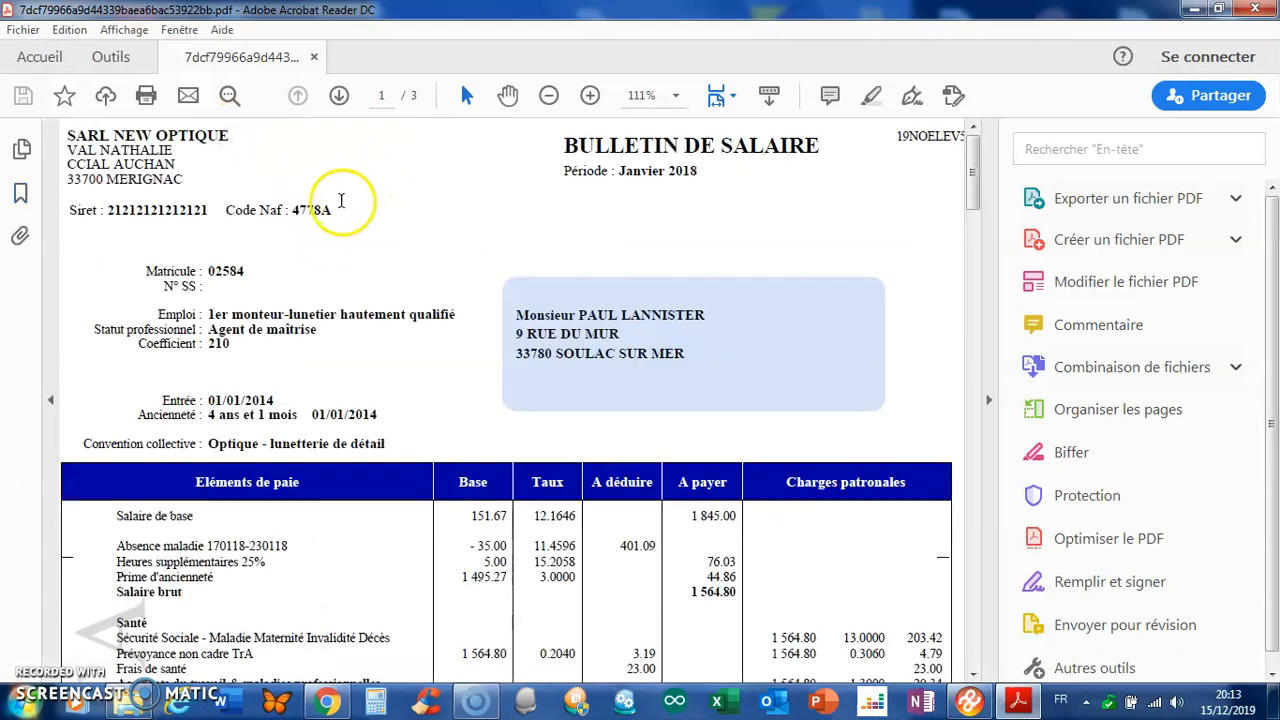
pyautogui.click(989, 404)
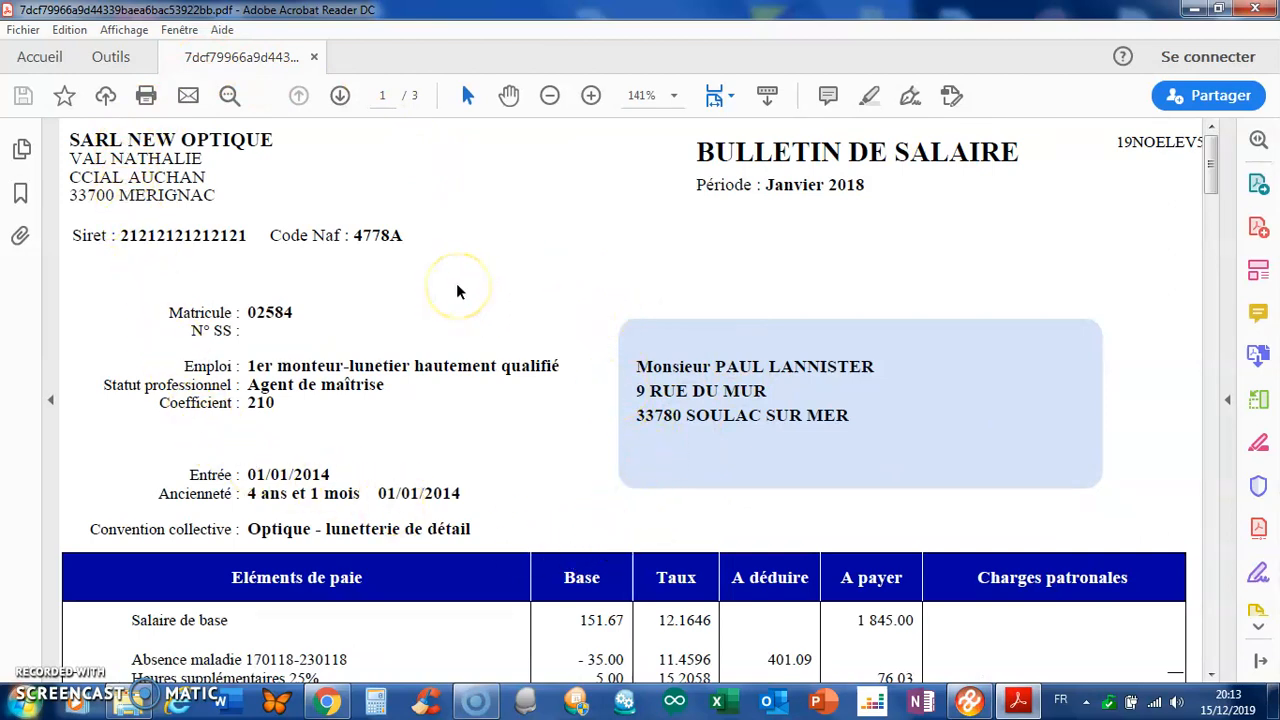
# Examine the payslip's employee details, sickness absence, overtime, gross salary, contributions, net pay and leave balances.
pyautogui.scroll(-3, 457, 290)
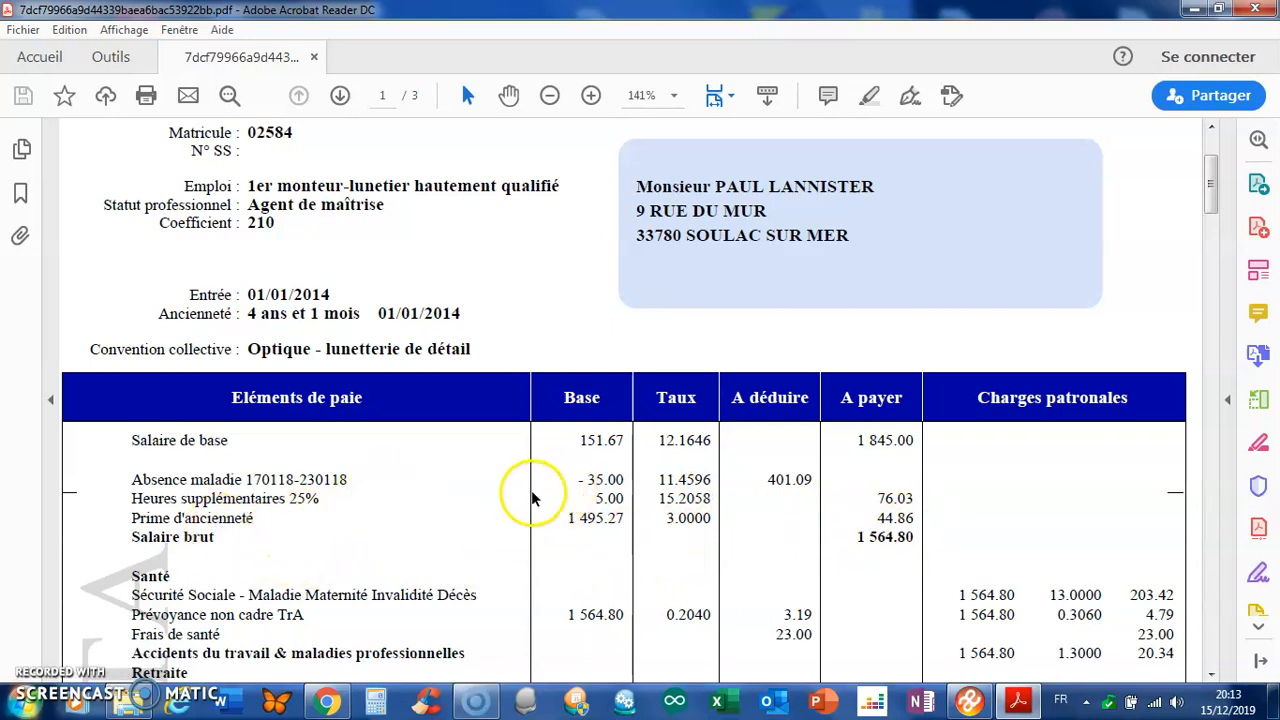
pyautogui.scroll(-3, 465, 535)
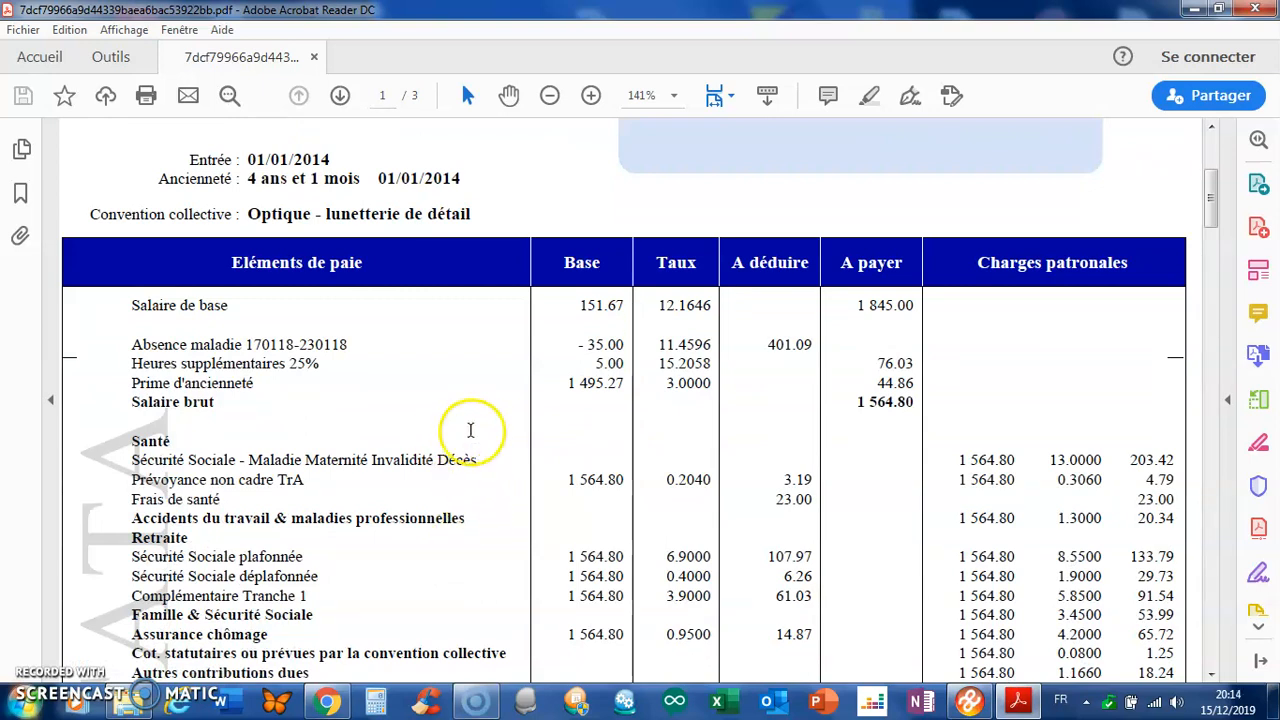
pyautogui.scroll(7, 470, 430)
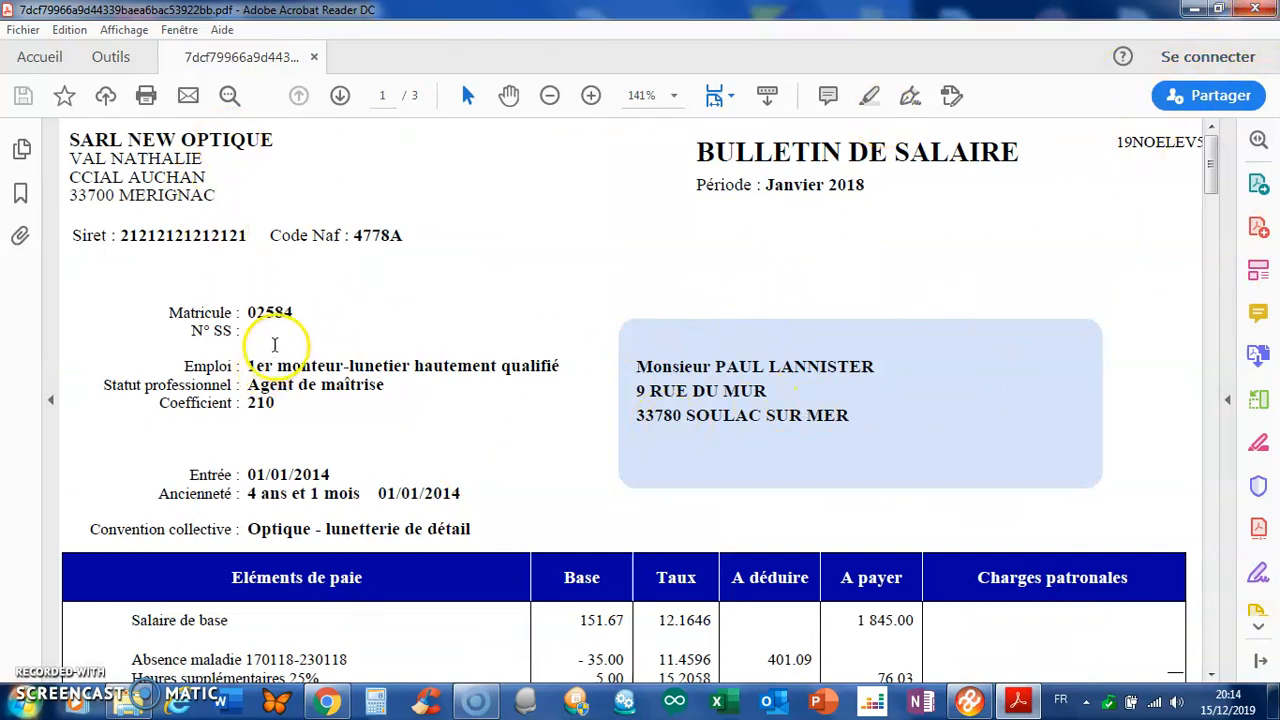
pyautogui.scroll(-3, 300, 385)
pyautogui.scroll(-6, 312, 376)
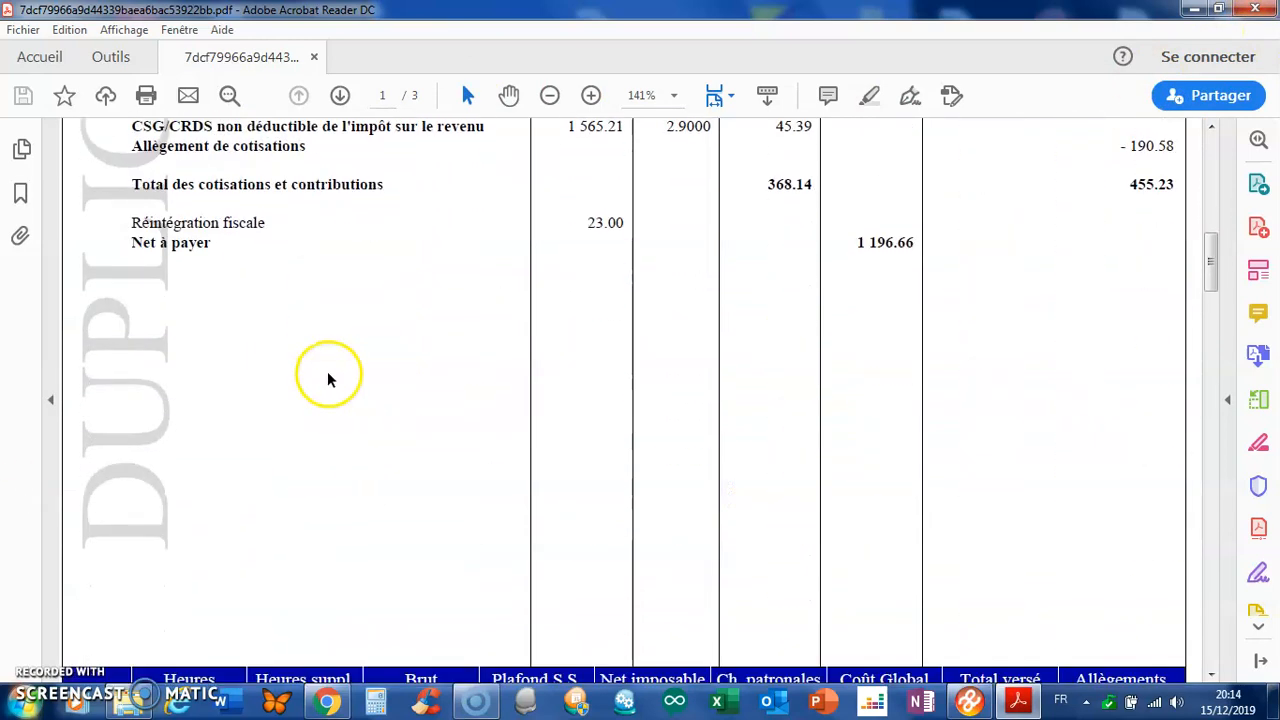
pyautogui.scroll(-5, 329, 378)
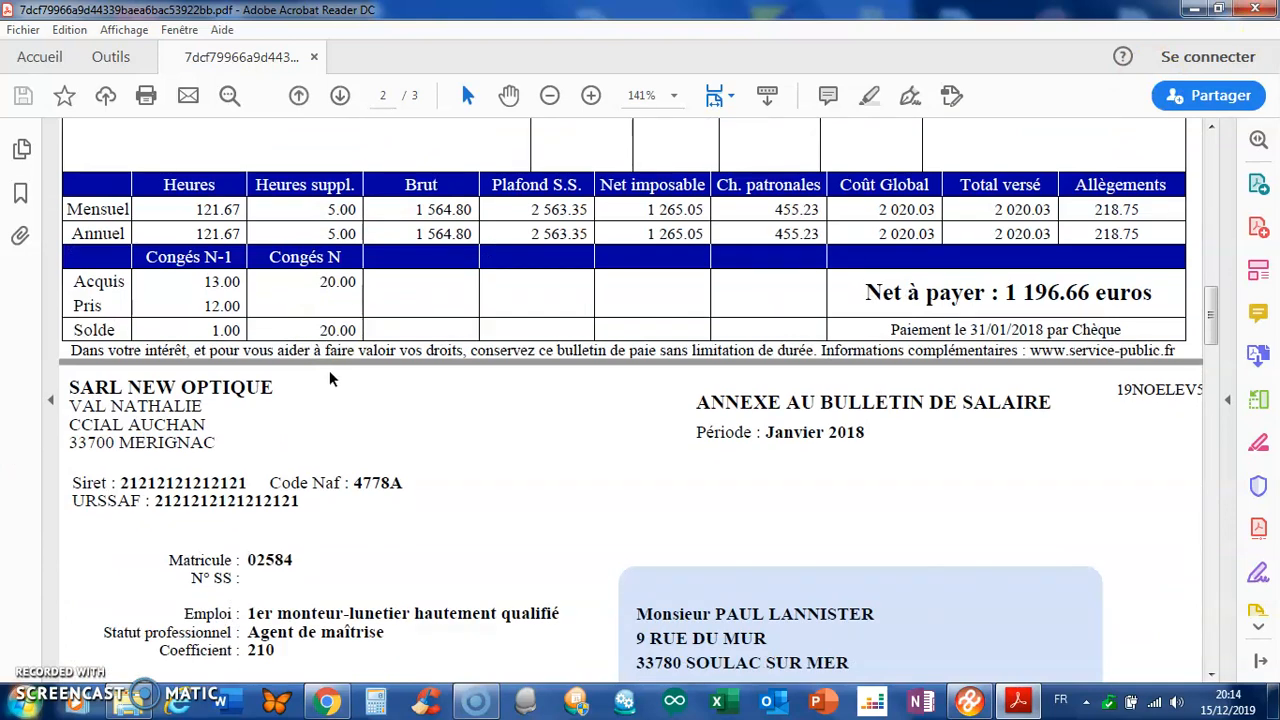
# Examine the payslip annex: base salary, seniority bonus, general reduction of employer contributions and tax reintegration calculations.
pyautogui.scroll(-4, 331, 378)
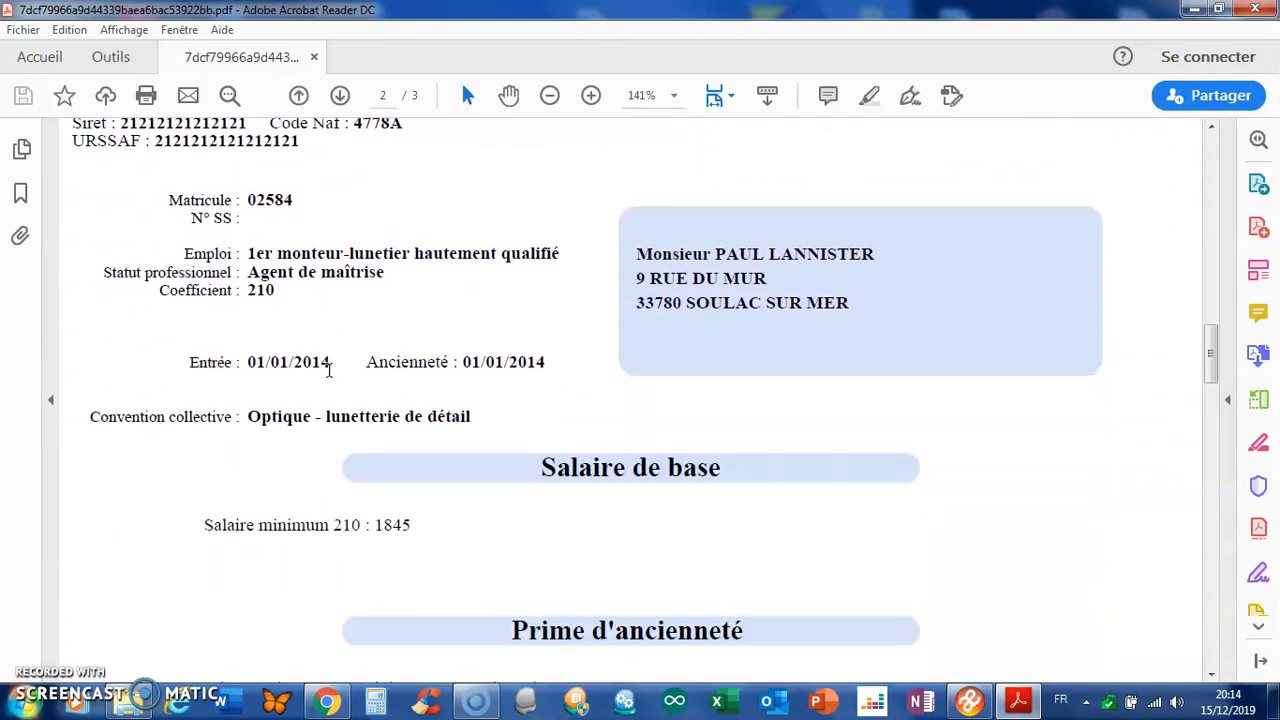
pyautogui.scroll(-3, 329, 370)
pyautogui.click(535, 442)
pyautogui.scroll(-1, 534, 440)
pyautogui.scroll(-5, 534, 440)
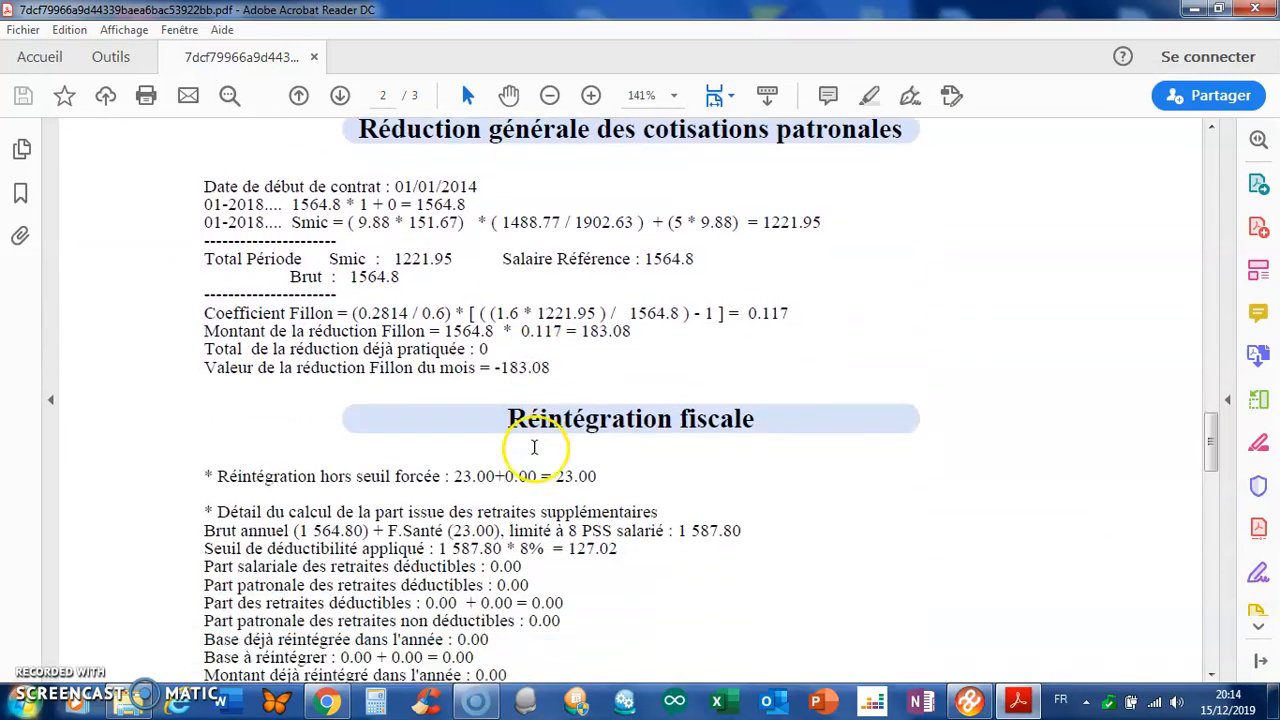
pyautogui.scroll(-2, 534, 447)
pyautogui.scroll(-2, 534, 450)
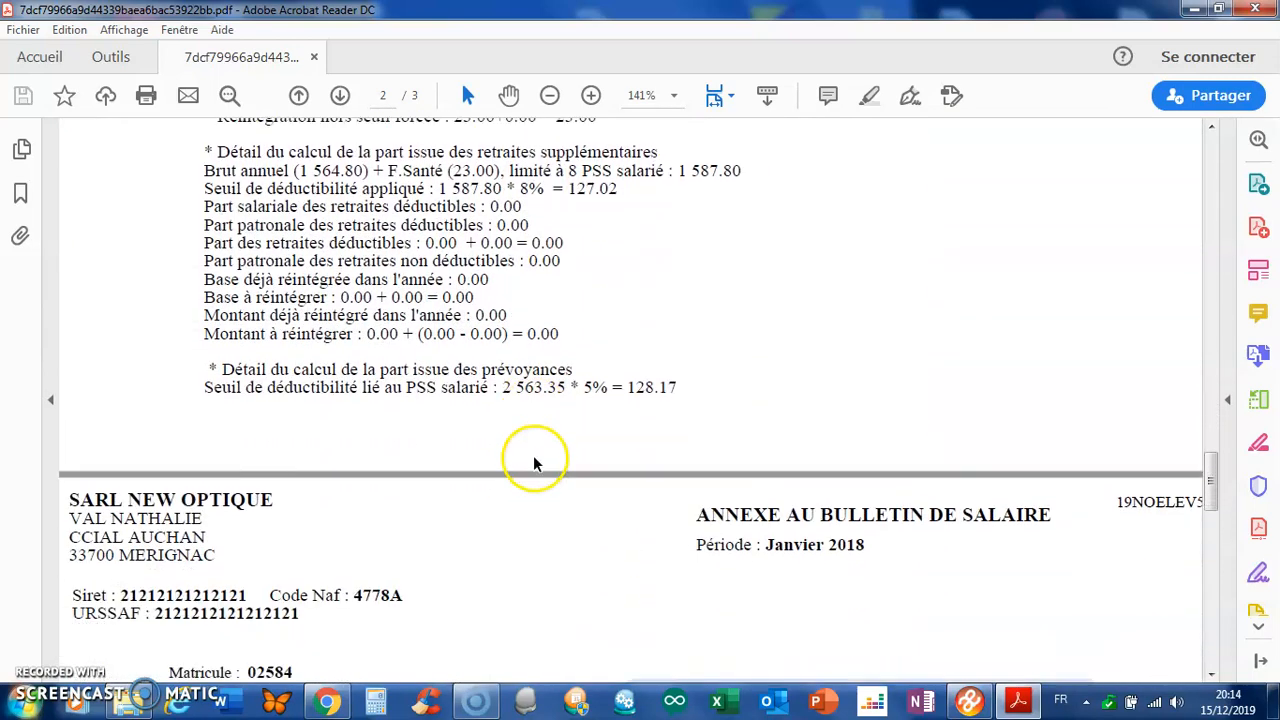
pyautogui.scroll(-5, 534, 463)
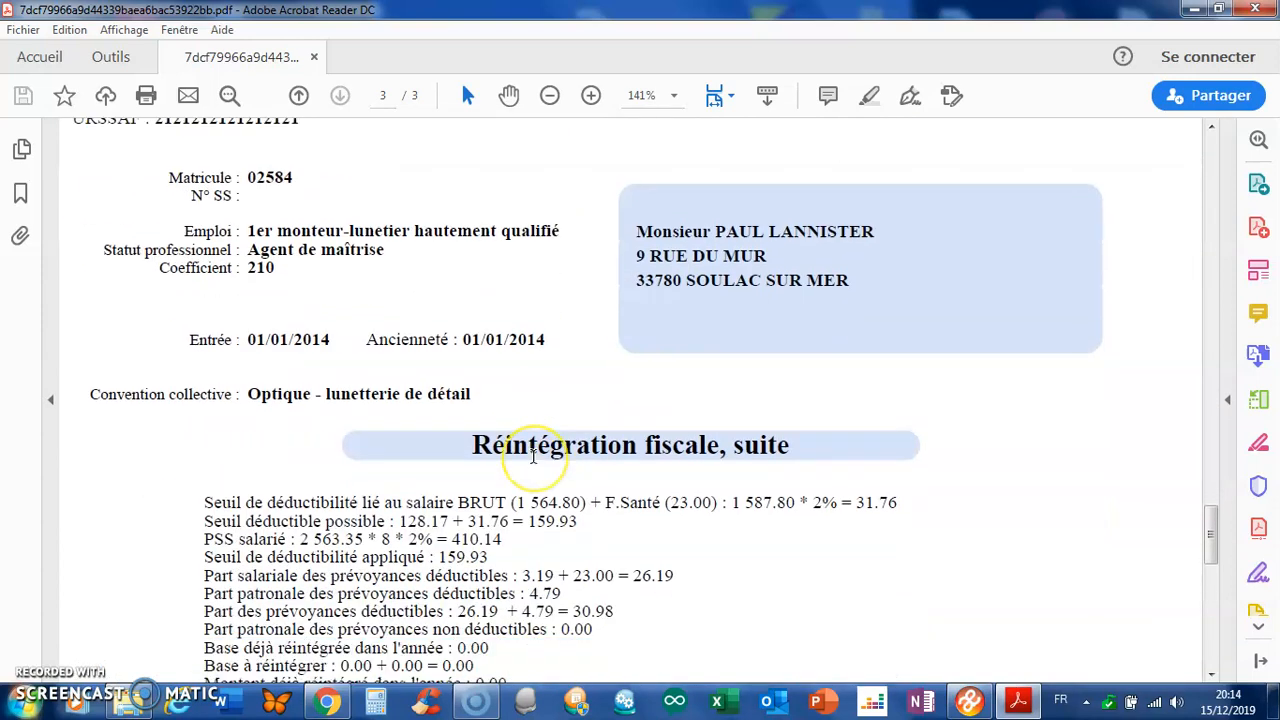
# Examine the rest of the tax reintegration calculation on the annex's last page, and review the payslip's first page again.
pyautogui.scroll(-1, 534, 458)
pyautogui.scroll(-3, 534, 462)
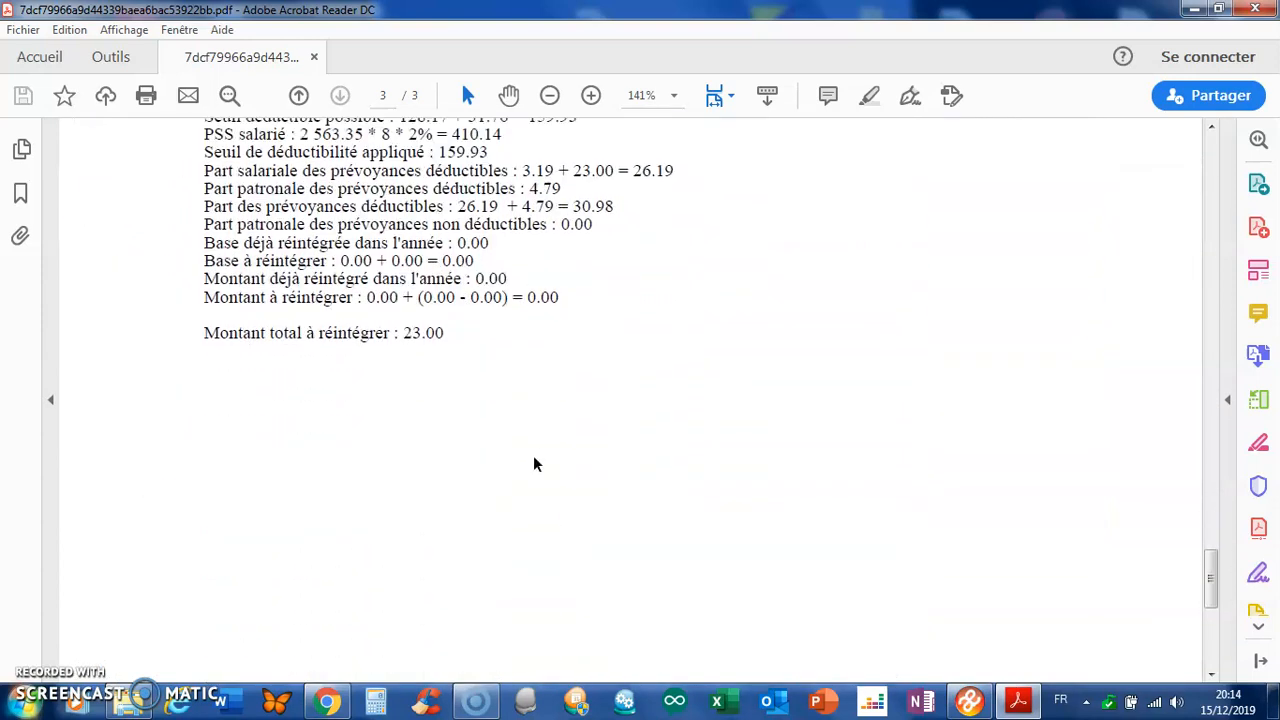
pyautogui.scroll(-1, 534, 463)
pyautogui.scroll(2, 534, 463)
pyautogui.click(546, 470)
pyautogui.scroll(16, 546, 470)
pyautogui.scroll(20, 549, 481)
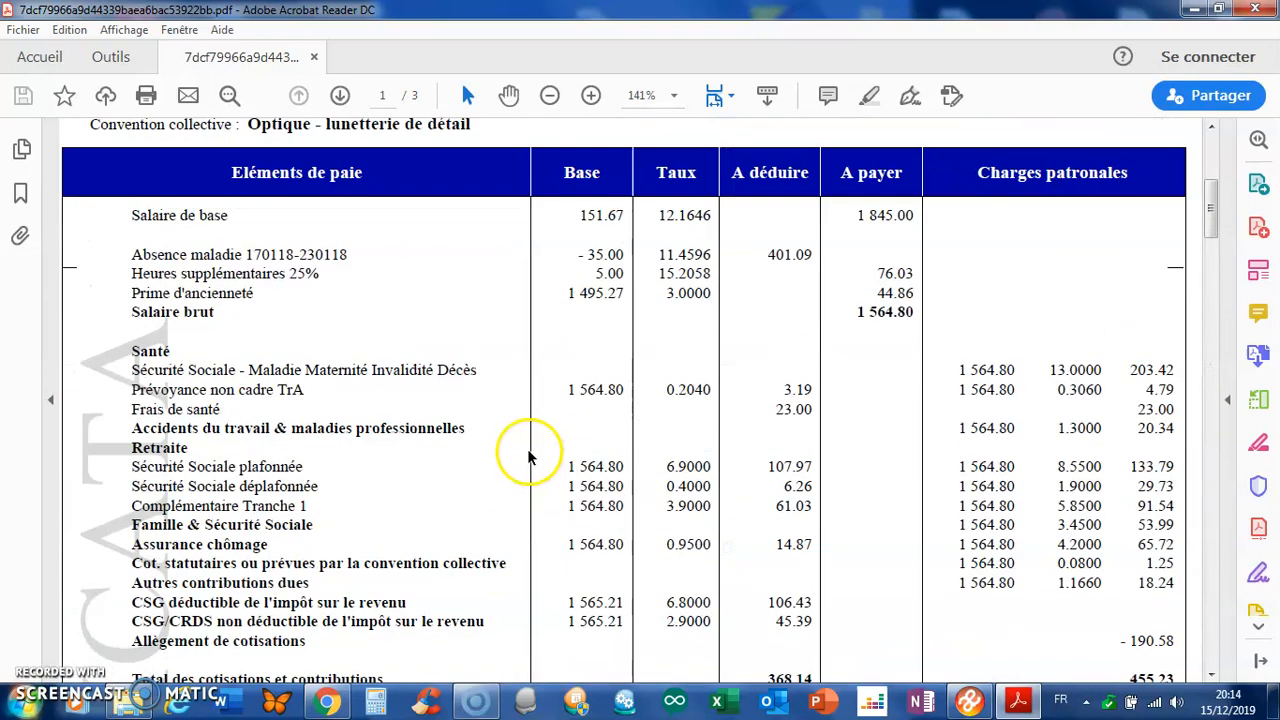
pyautogui.scroll(4, 529, 456)
# Close the PDF and the payslip entry, and calculate the three remaining January 2018 payslips together from the progress status.
pyautogui.click(1271, 8)
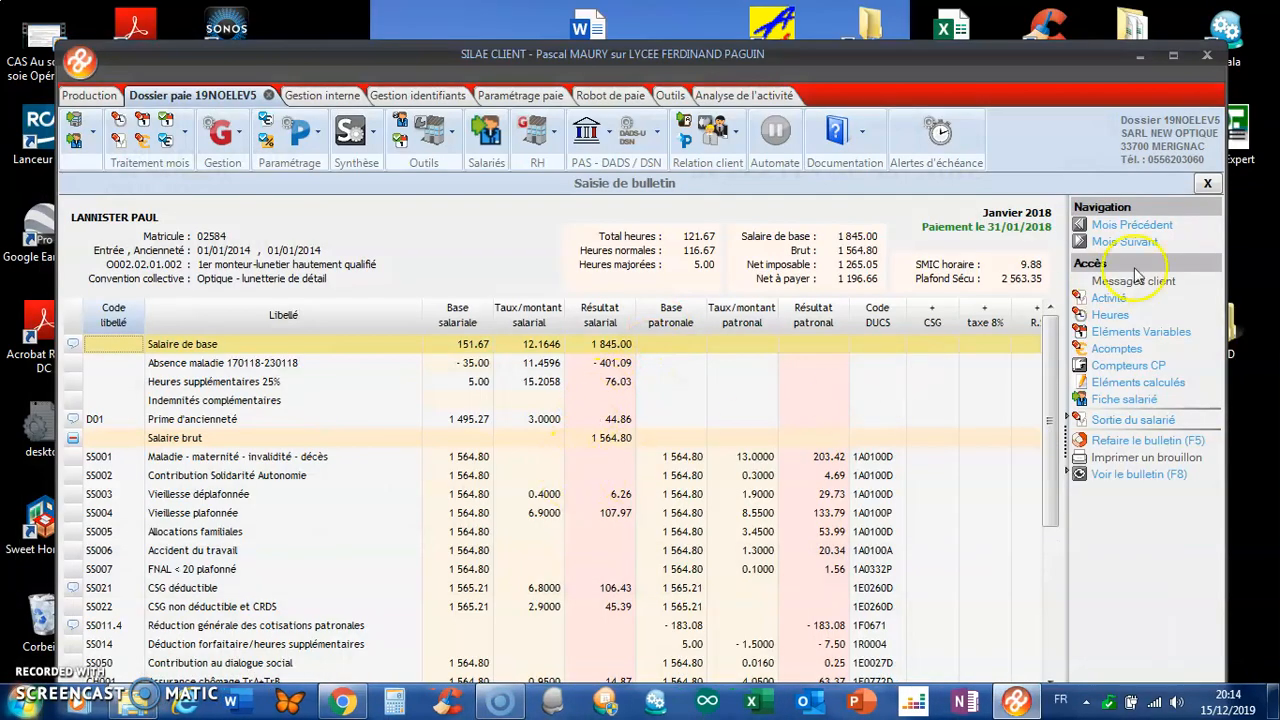
pyautogui.click(1207, 184)
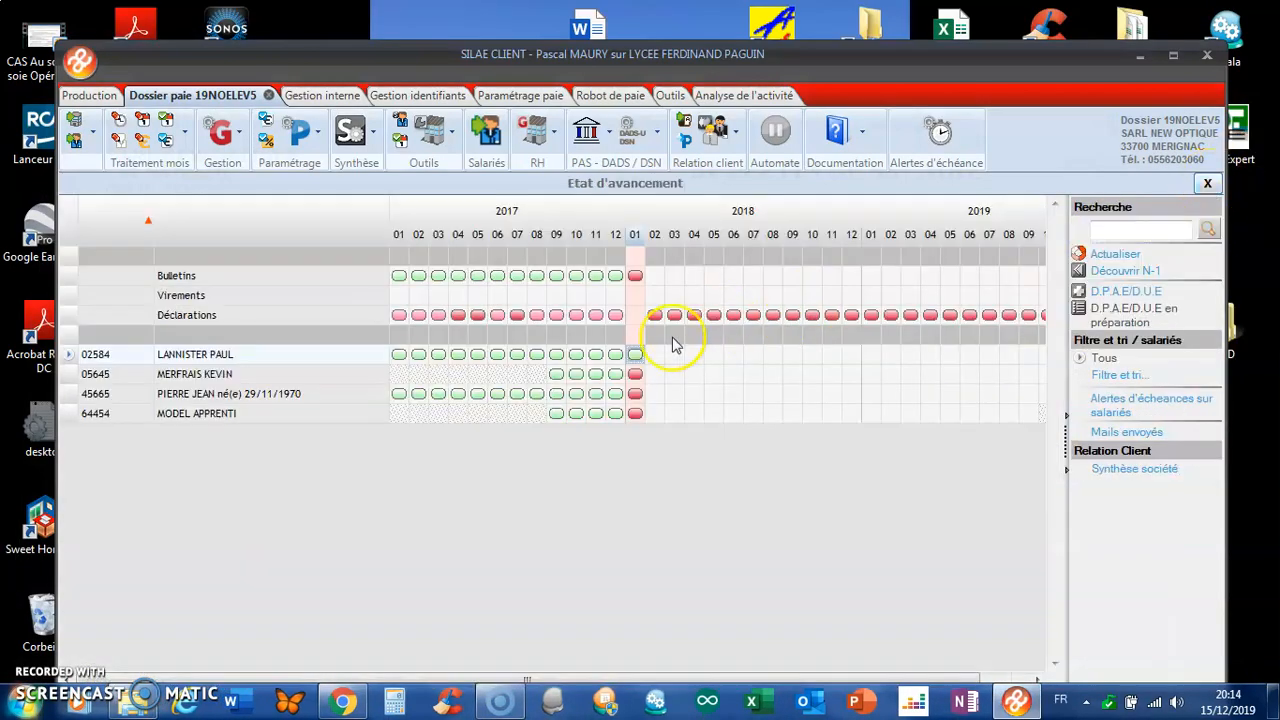
pyautogui.click(635, 277)
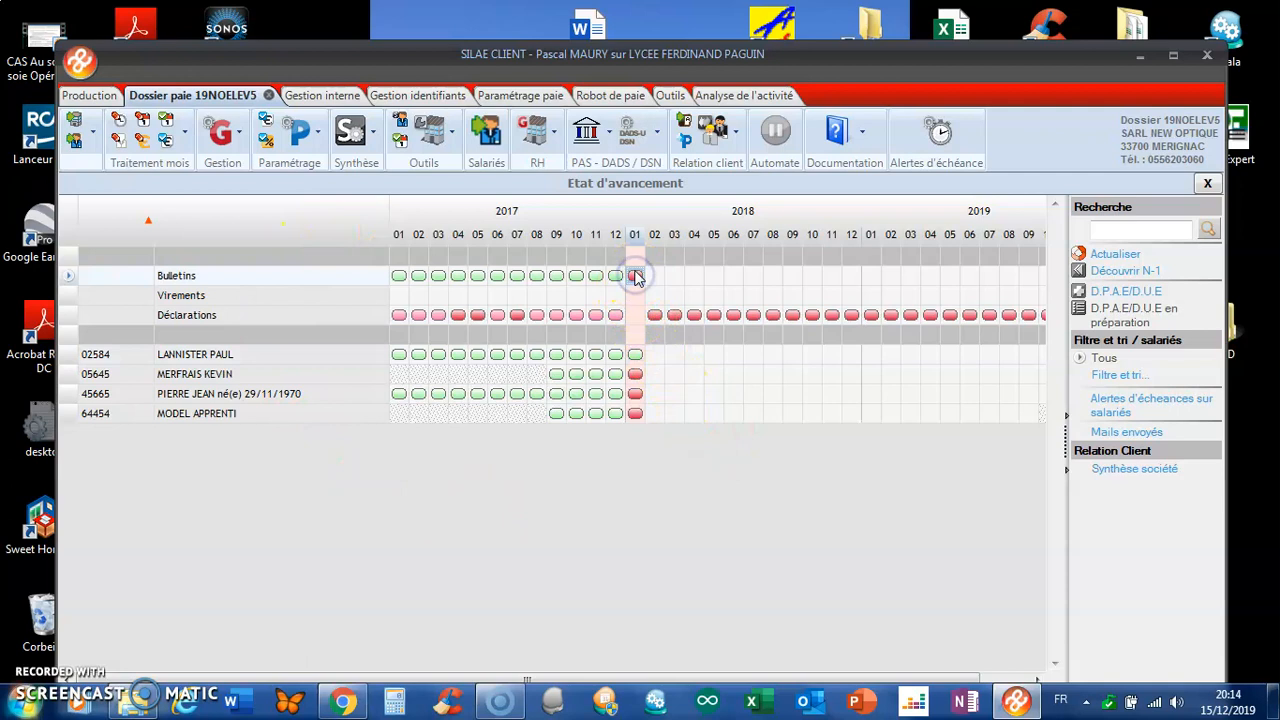
pyautogui.rightClick(640, 282)
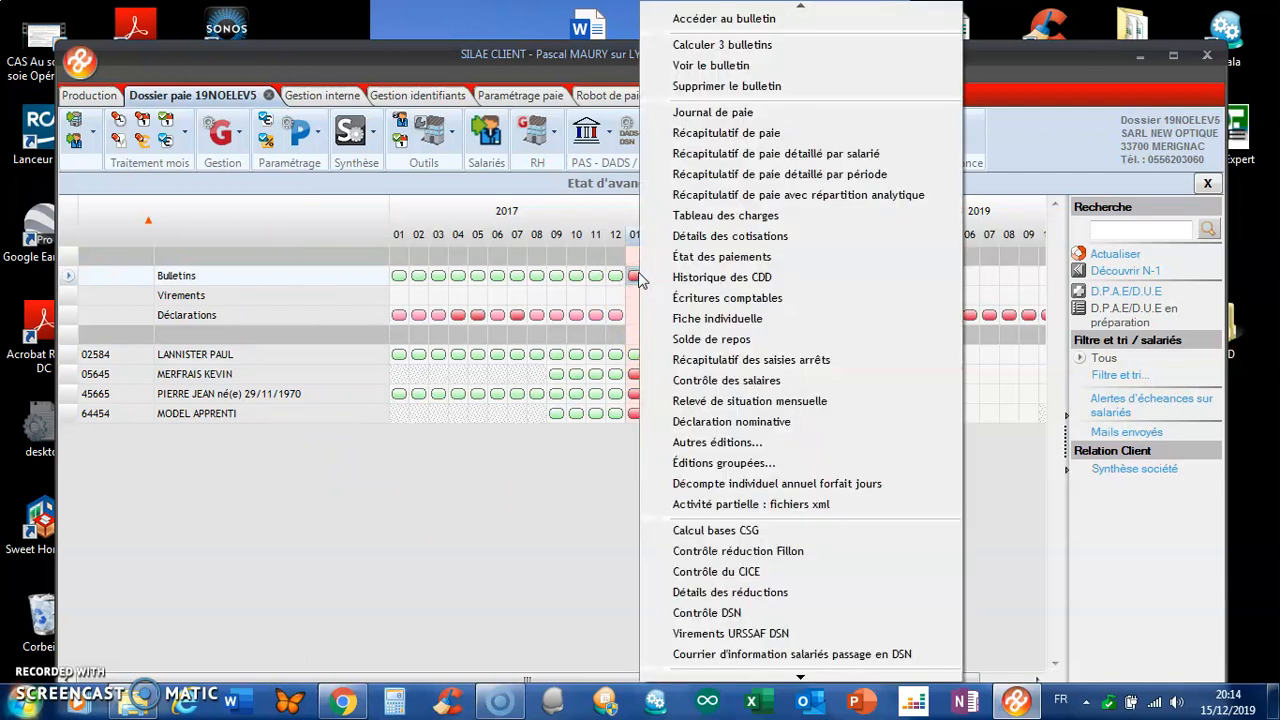
pyautogui.click(748, 55)
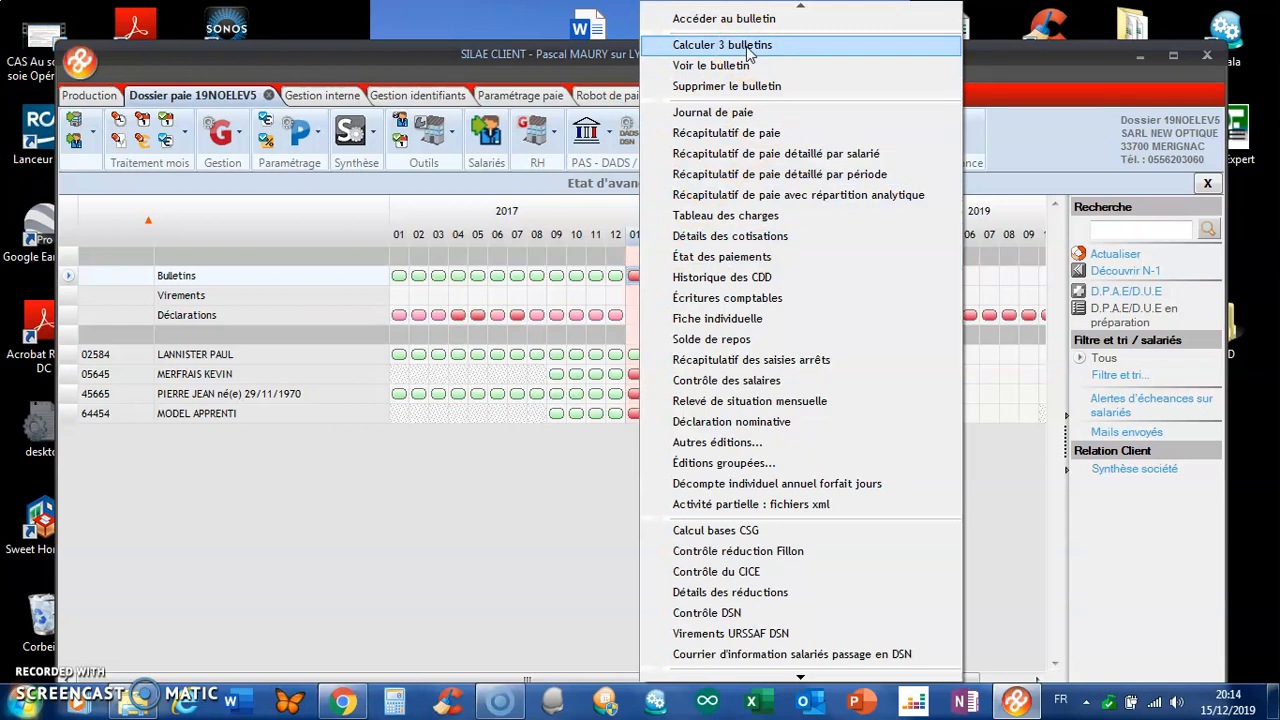